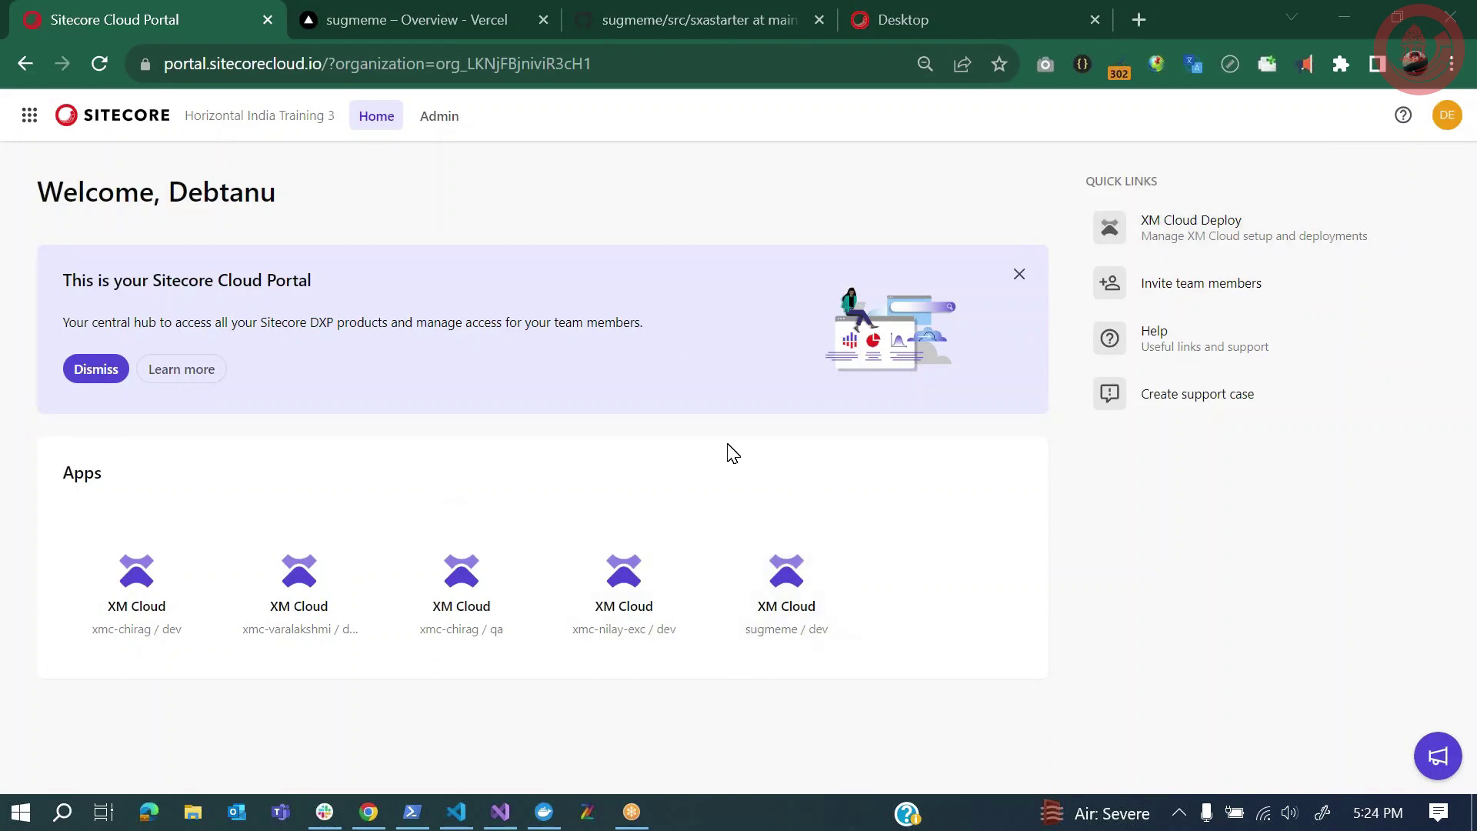
Open XM Cloud Deploy and start creating a new project from the XM Cloud starter foundation
left_click(1153, 247)
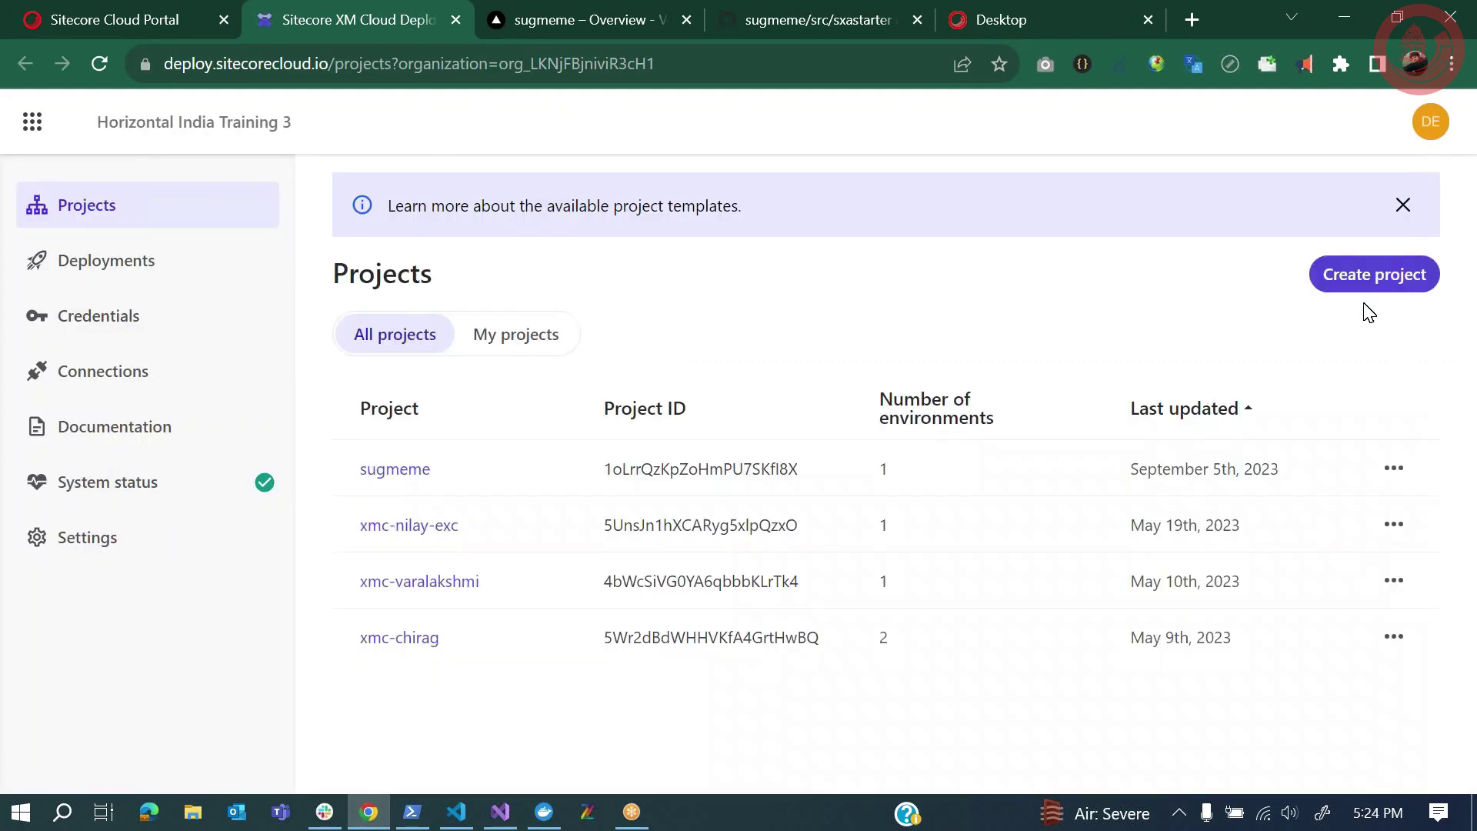
left_click(1364, 291)
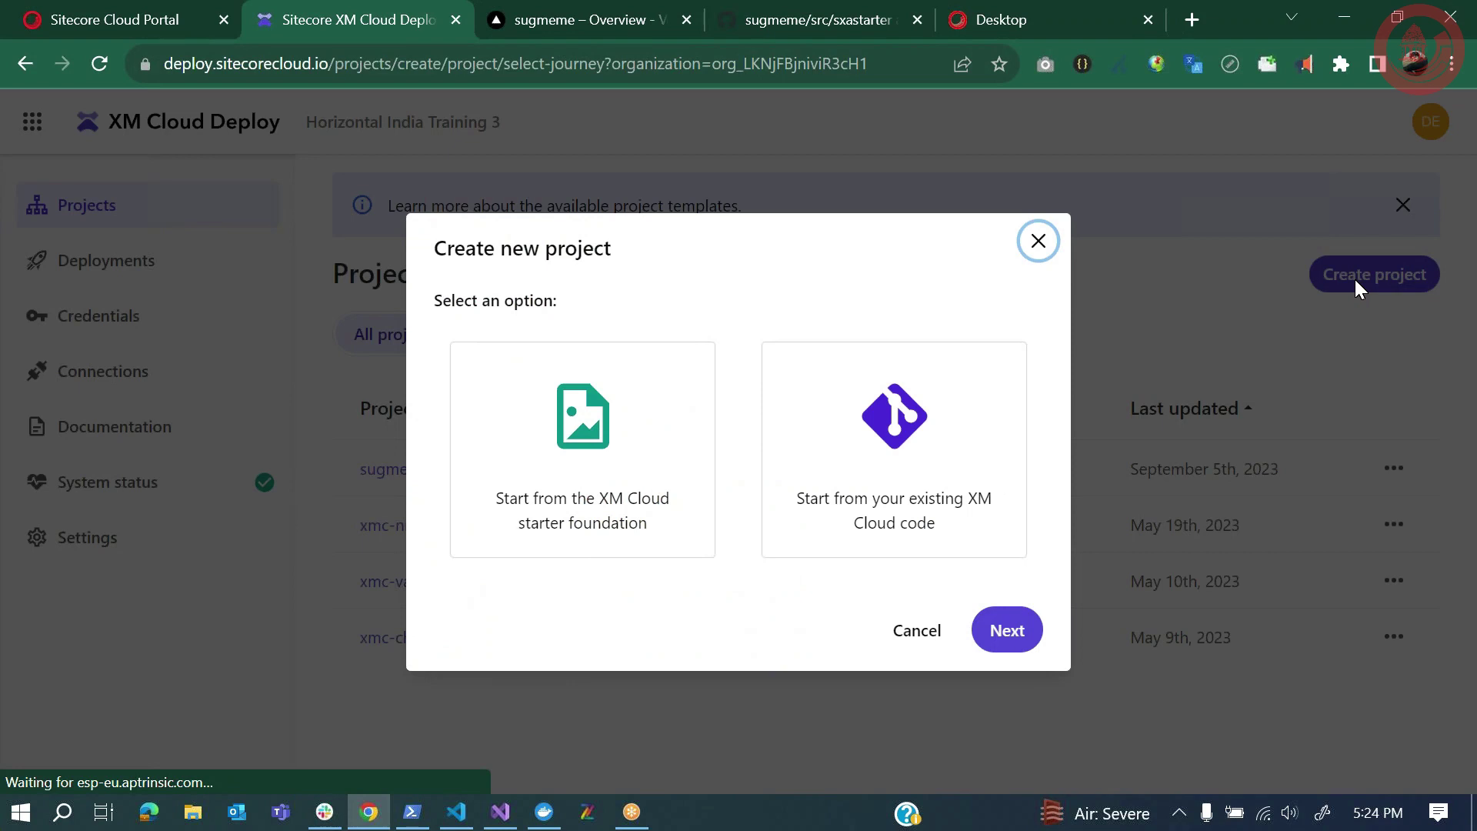
left_click(587, 497)
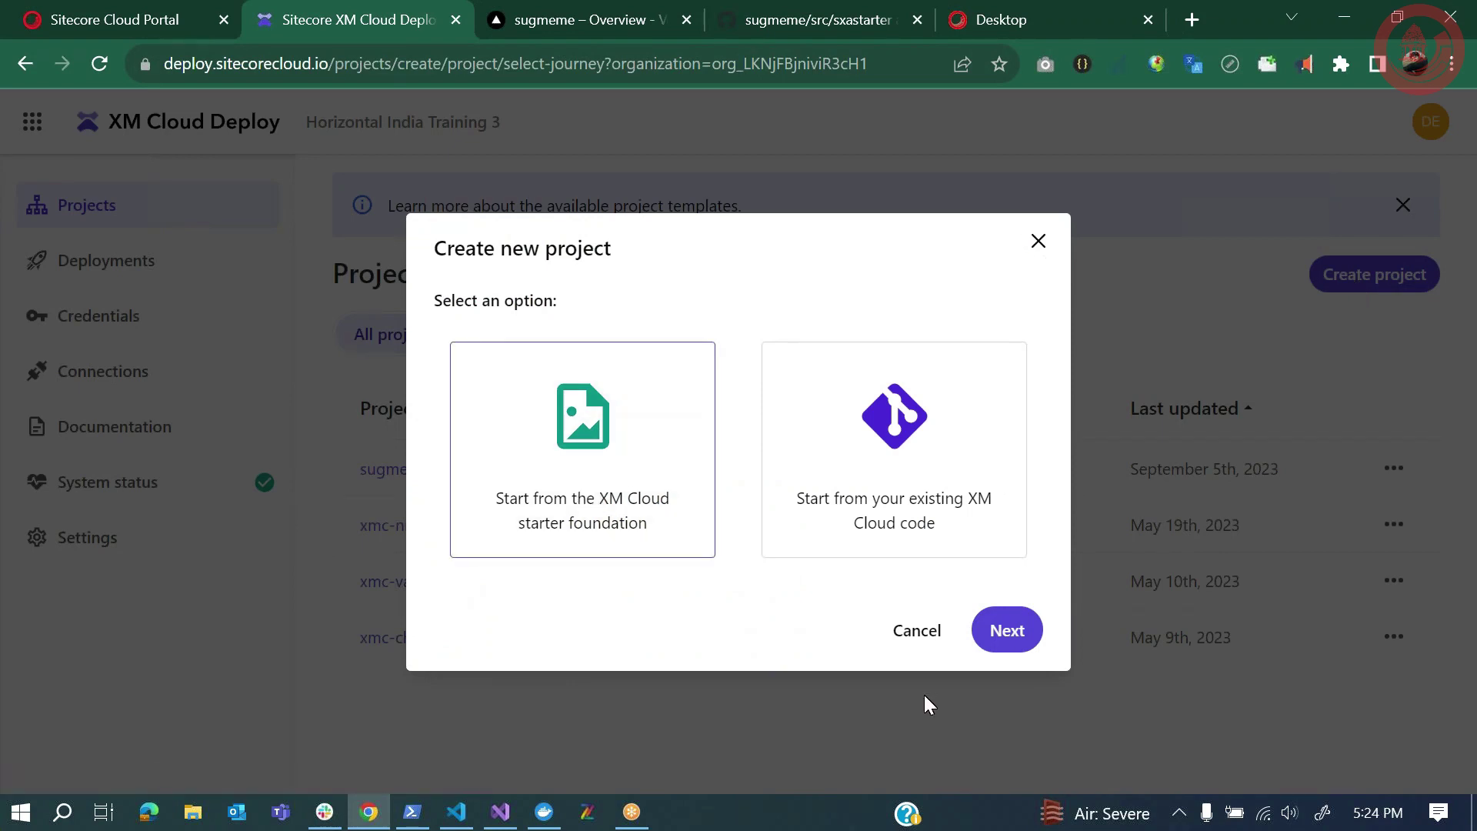
key("Return")
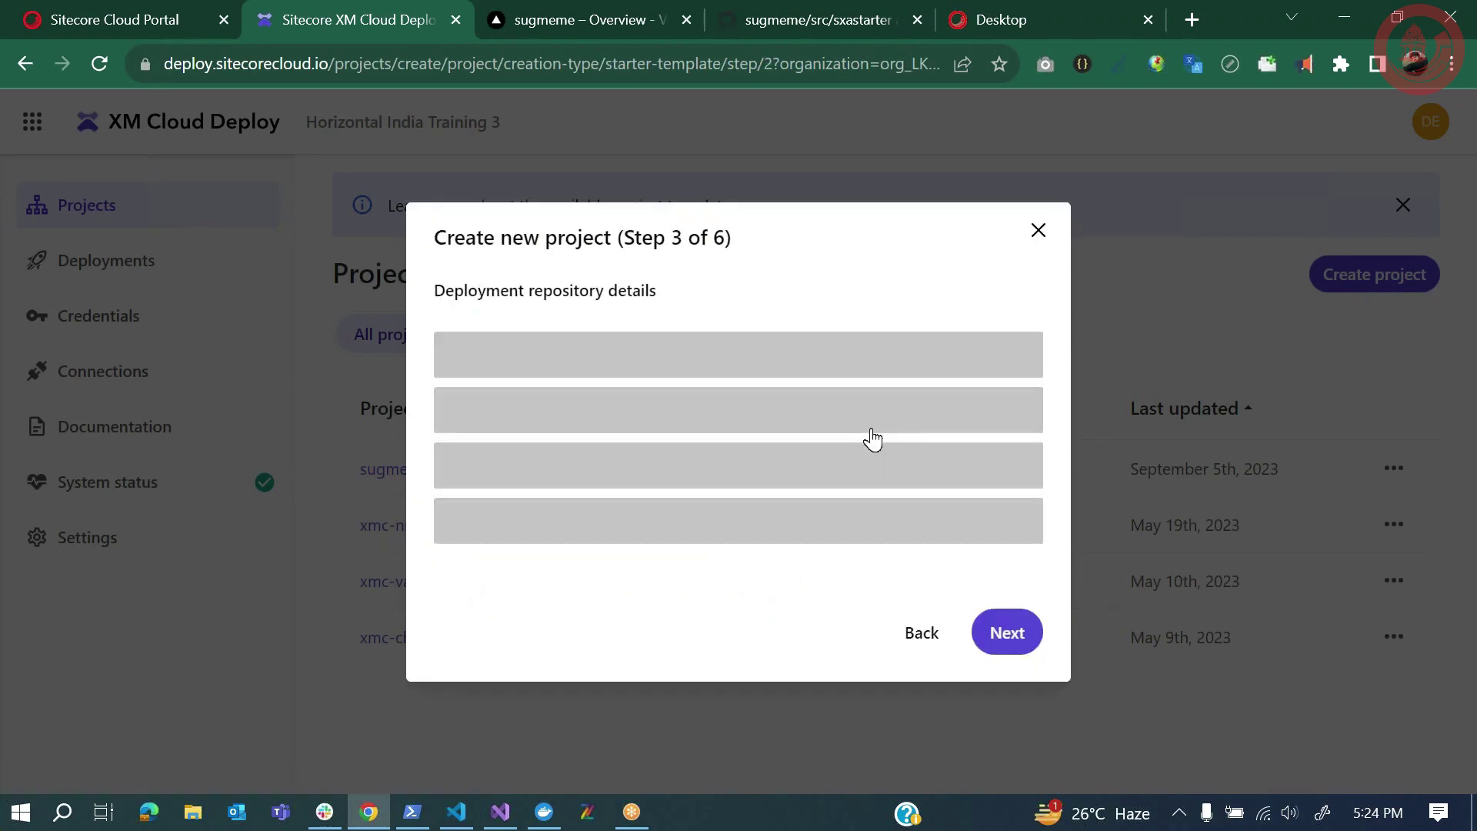
Continue with GitHub as the deployment repository provider and choose the last existing GitHub connection in the list
left_click(1000, 609)
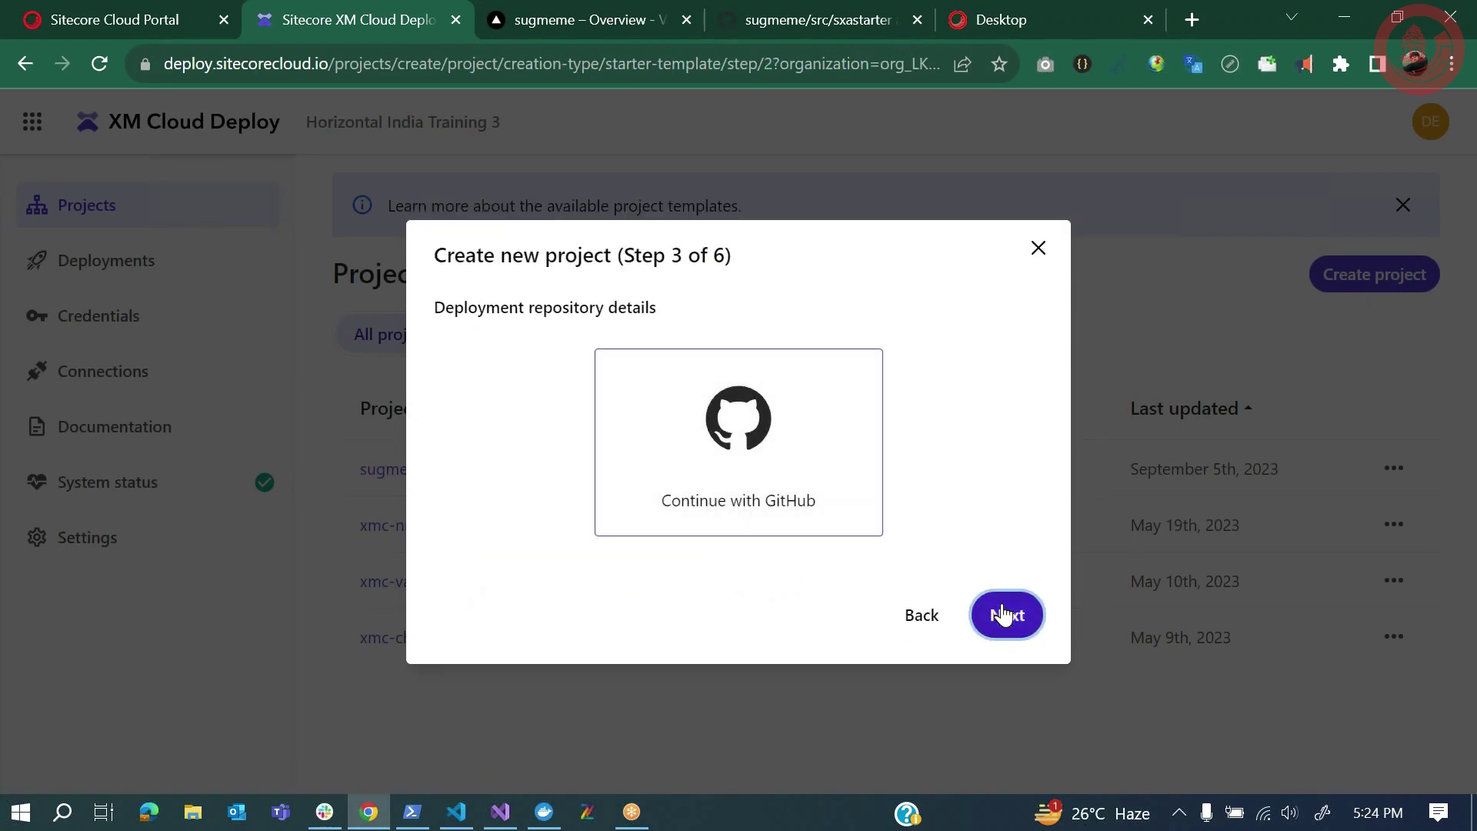
left_click(716, 402)
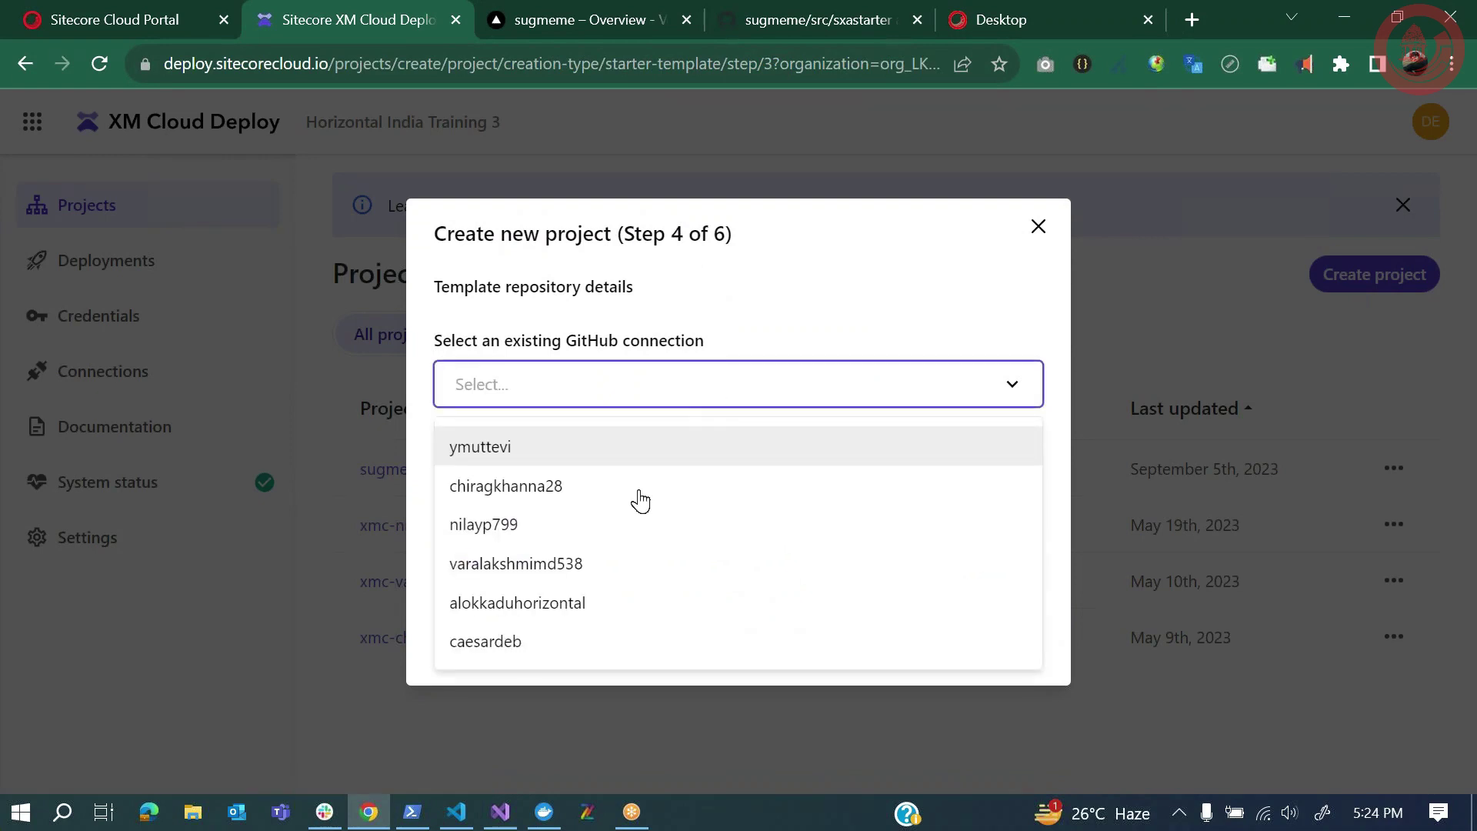
left_click(542, 644)
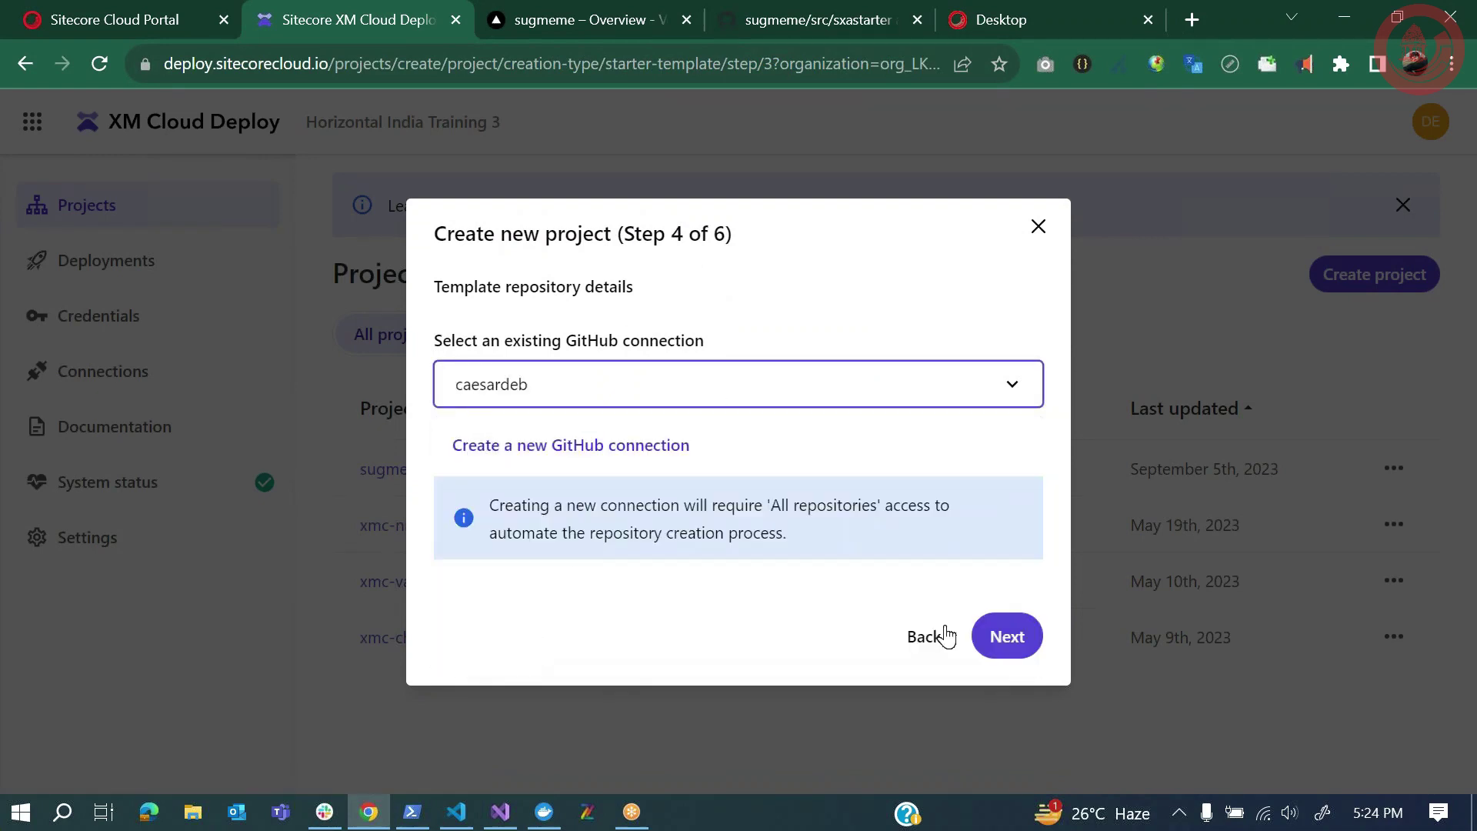
left_click(1006, 642)
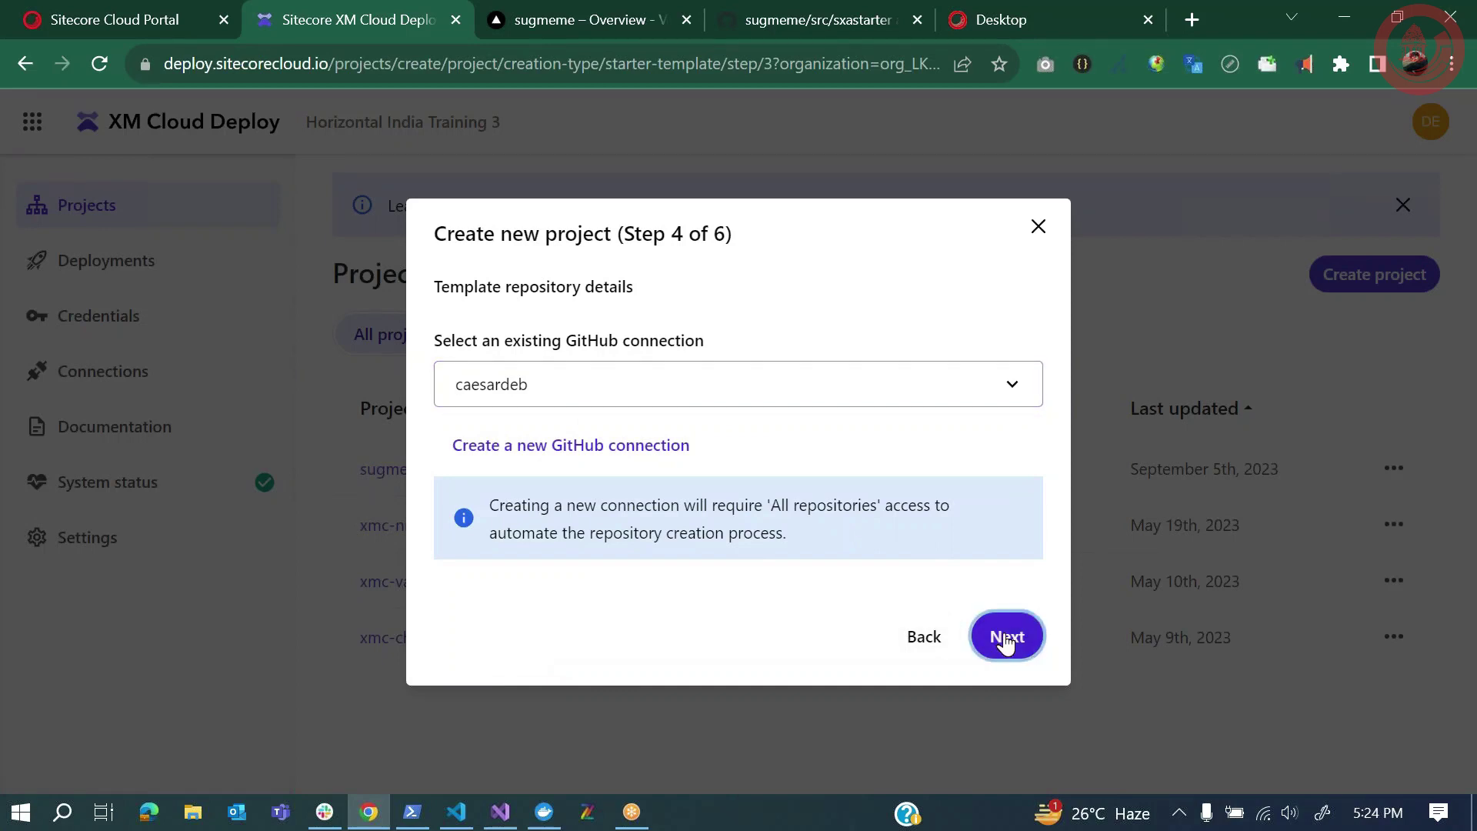
Name the deployment repository sugmum and proceed to the environment details
left_click(573, 485)
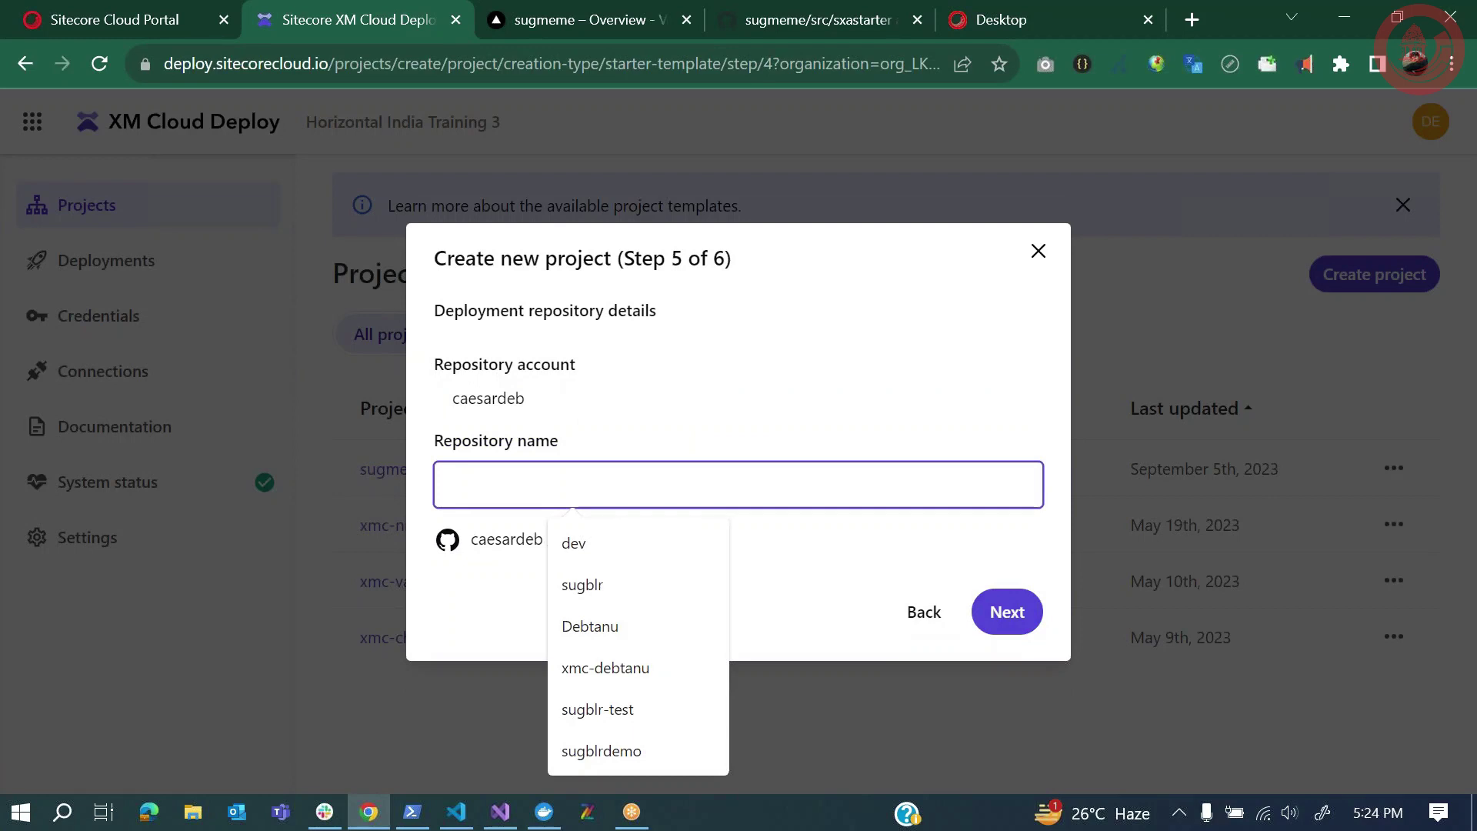
type("sug")
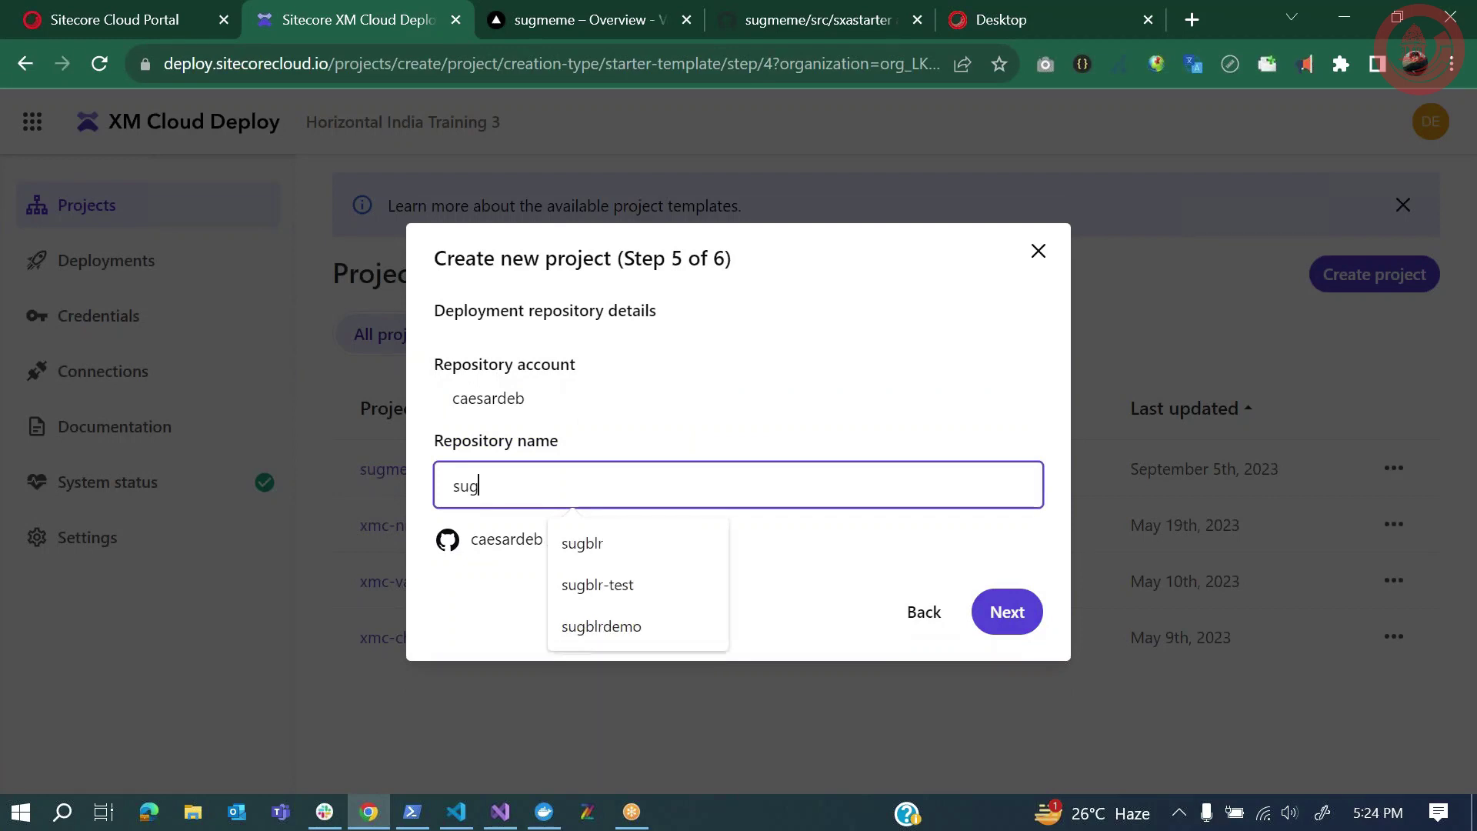
type("mum")
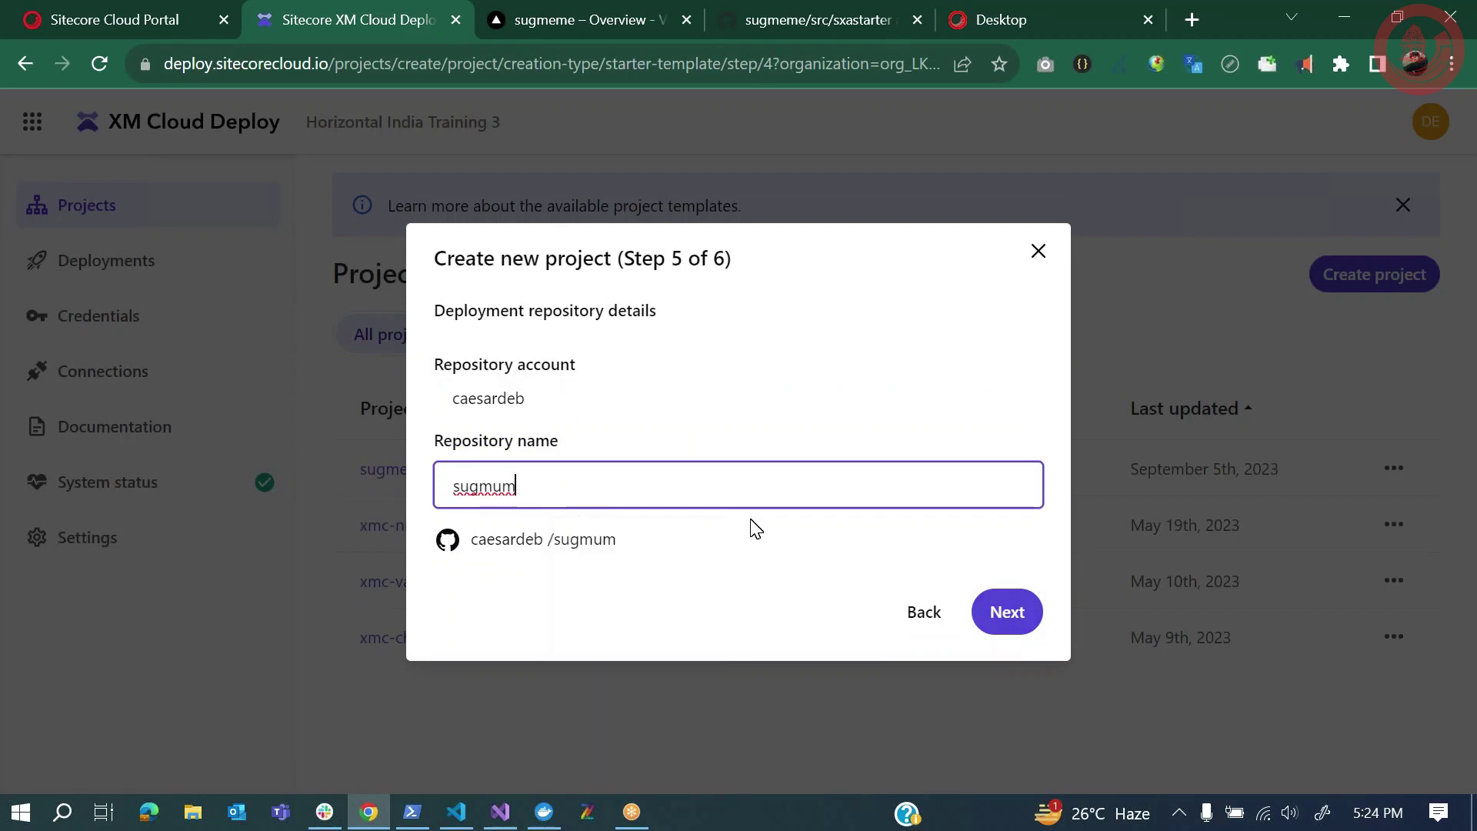
left_click(999, 614)
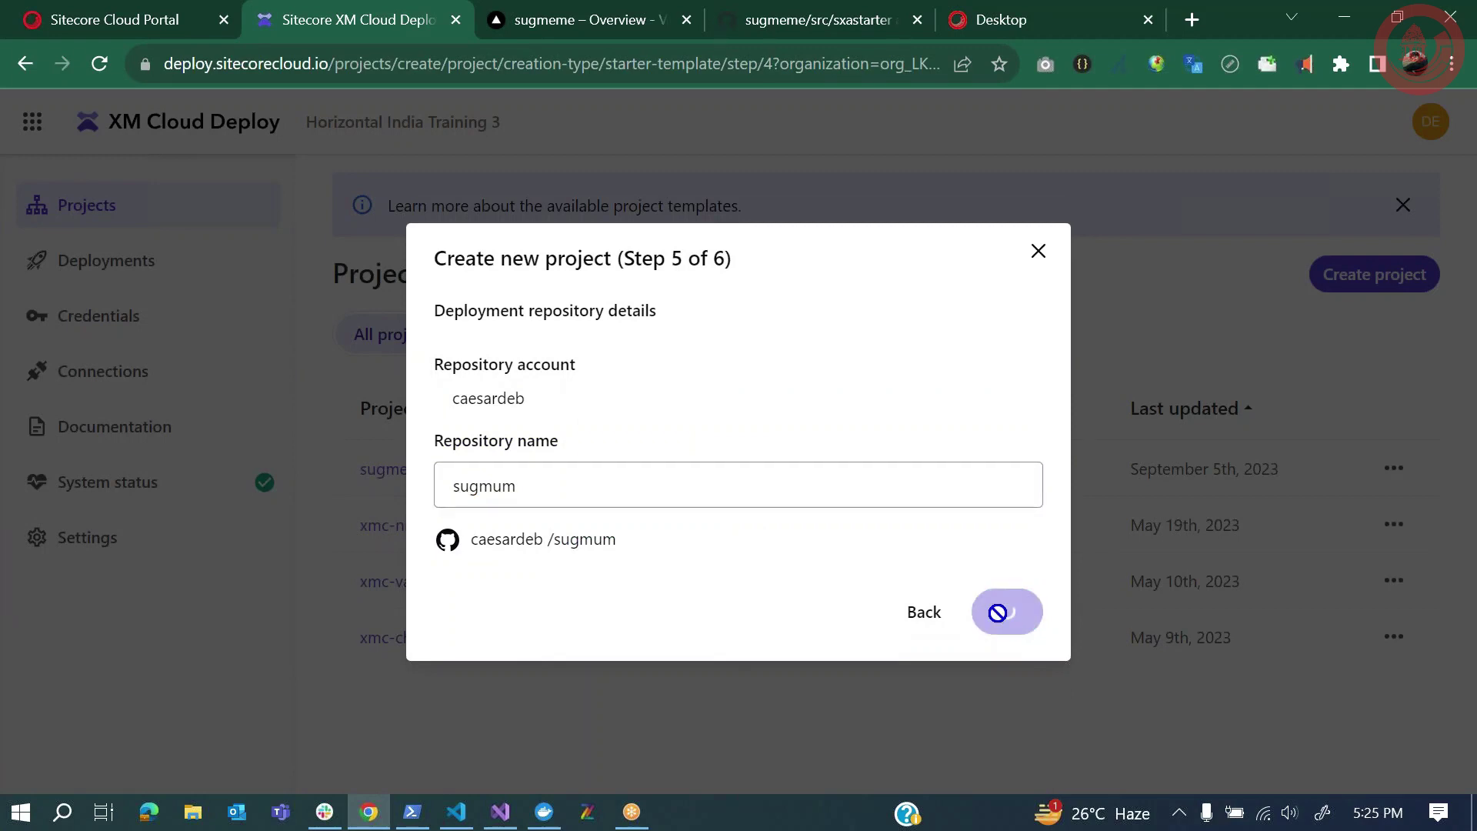
Name the initial environment dev, set deployment on commit to branch to Yes, and create and deploy the project
left_click(565, 343)
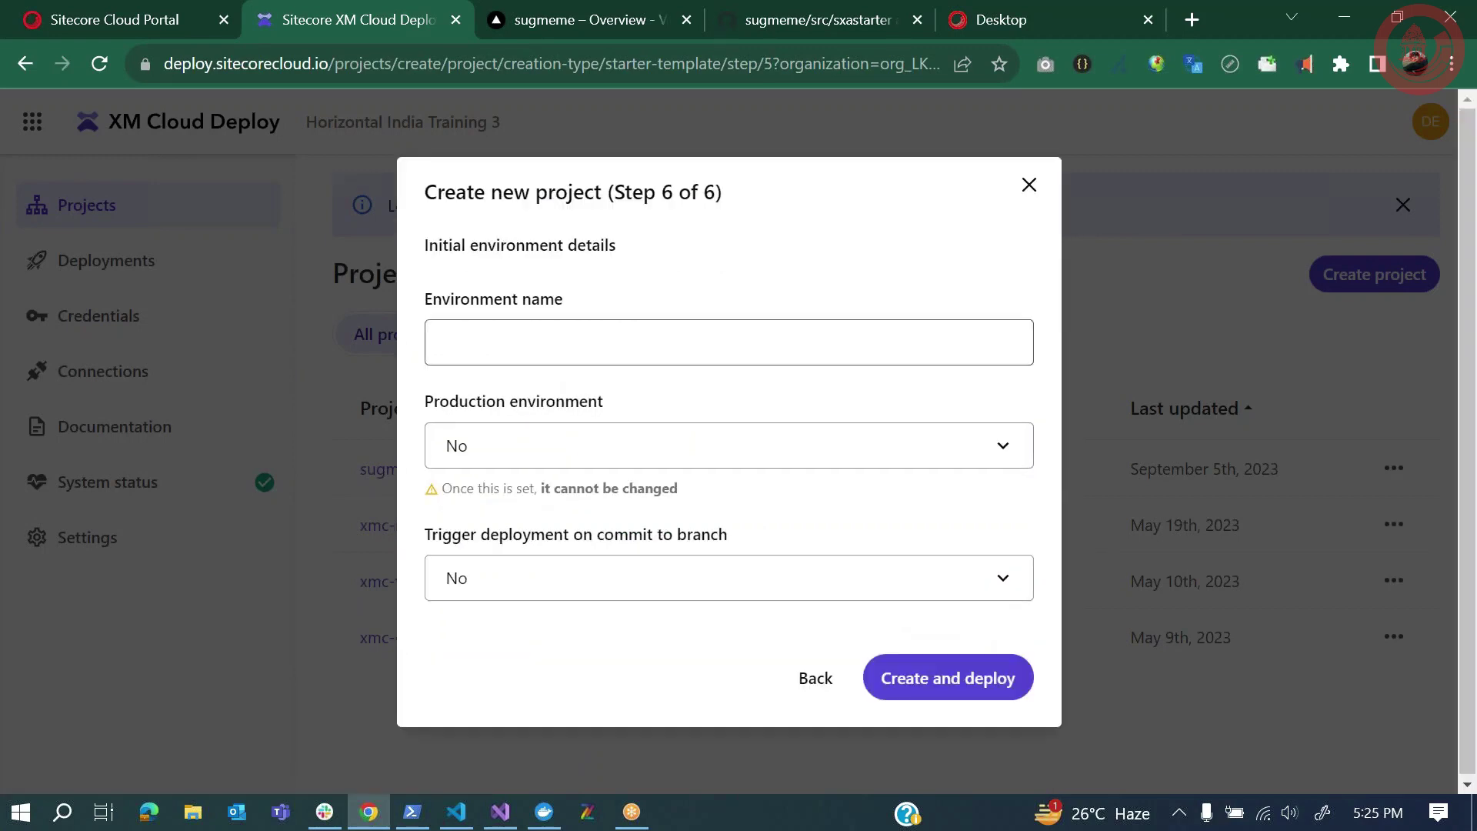
left_click(616, 402)
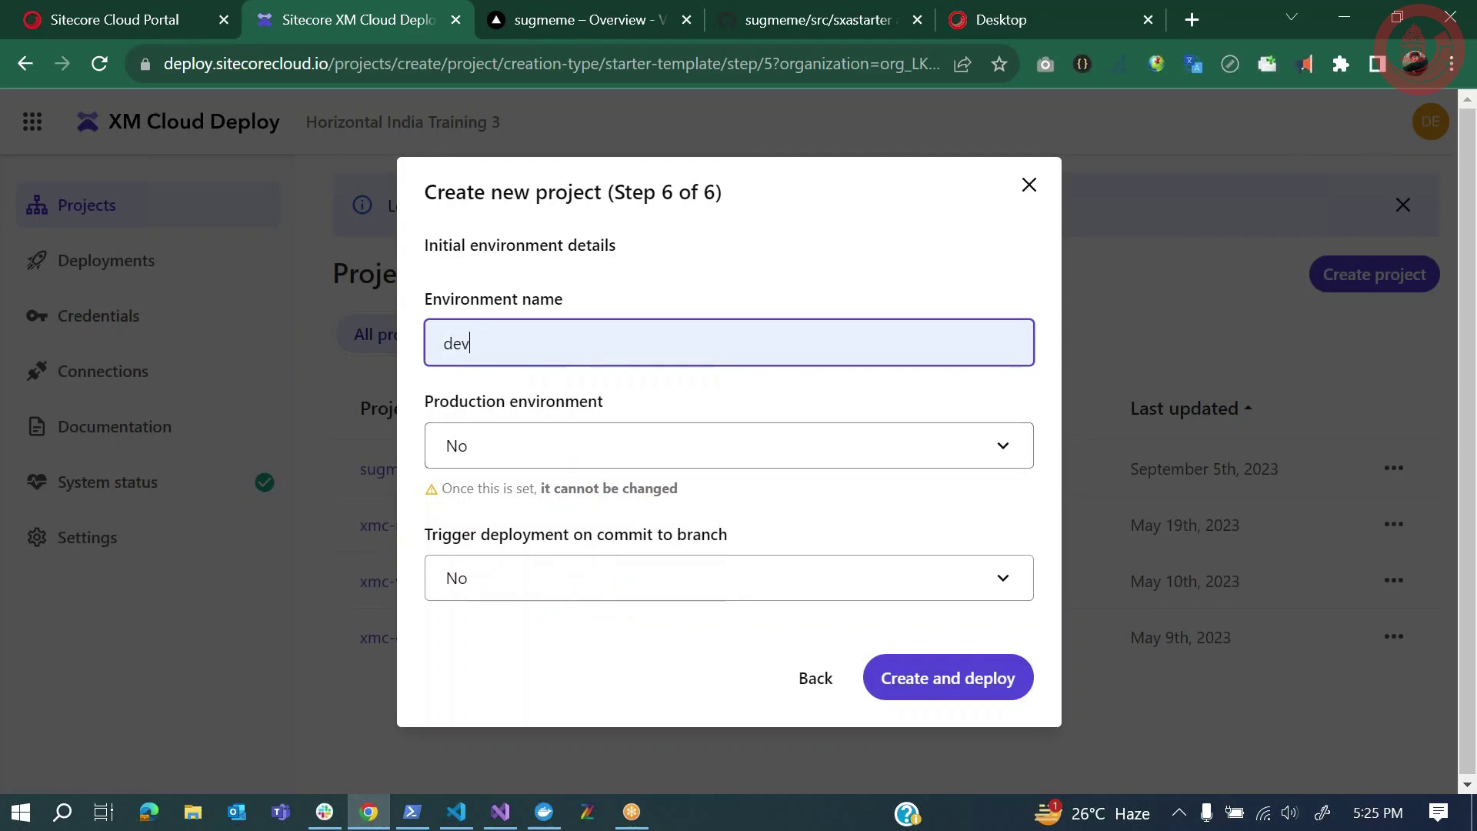
left_click(529, 583)
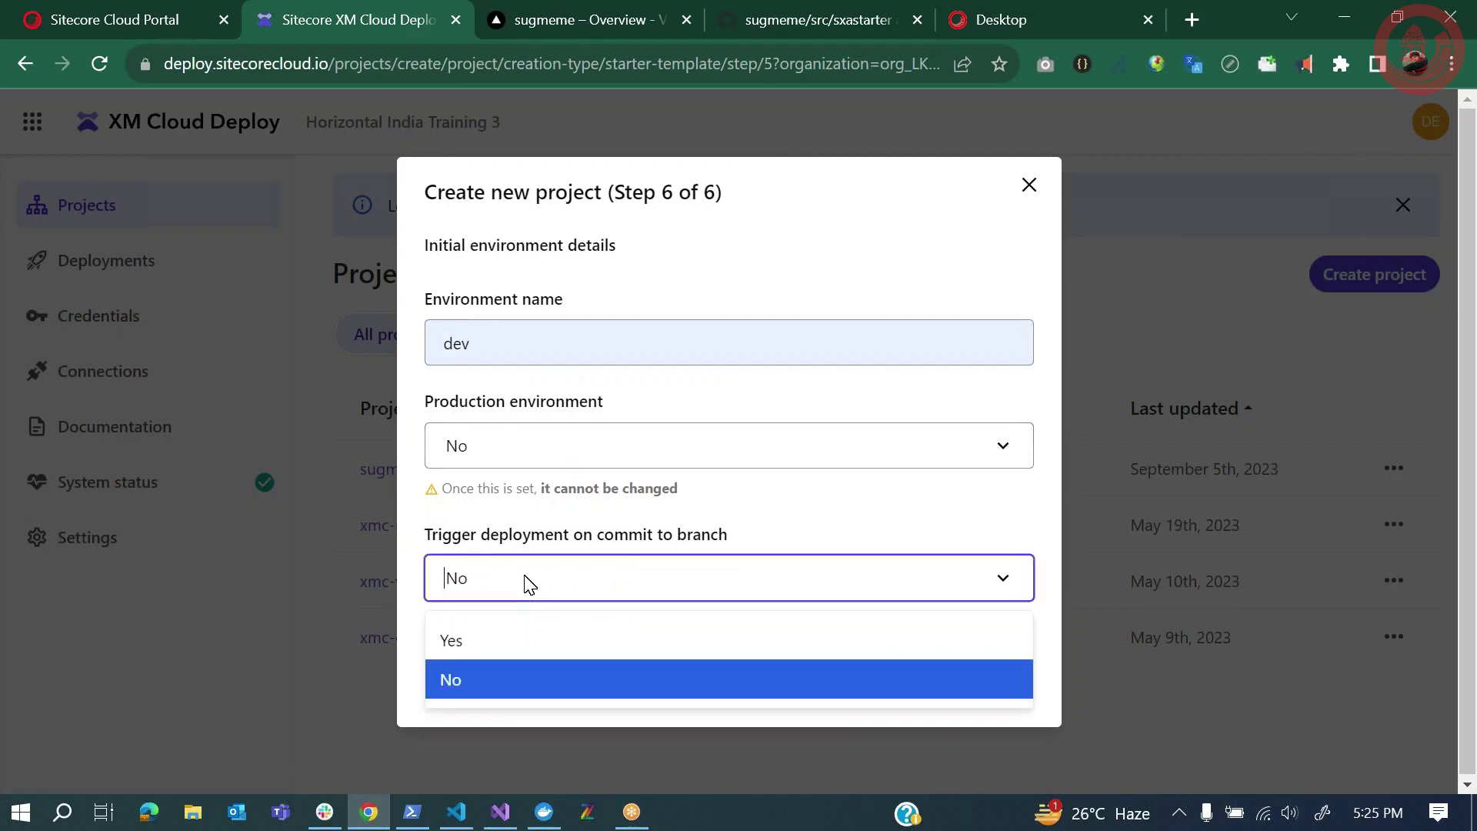
left_click(483, 641)
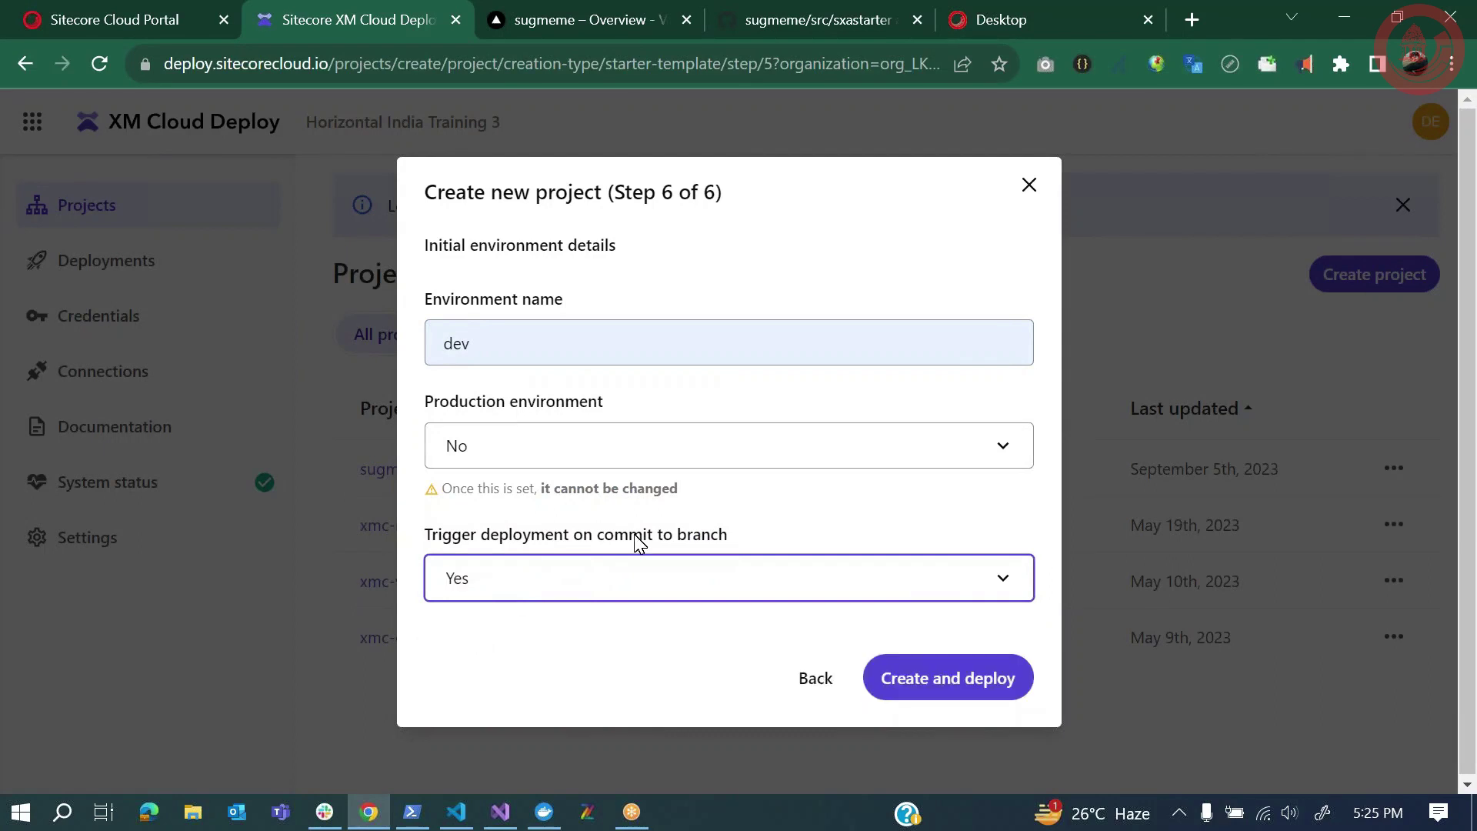
left_click(928, 676)
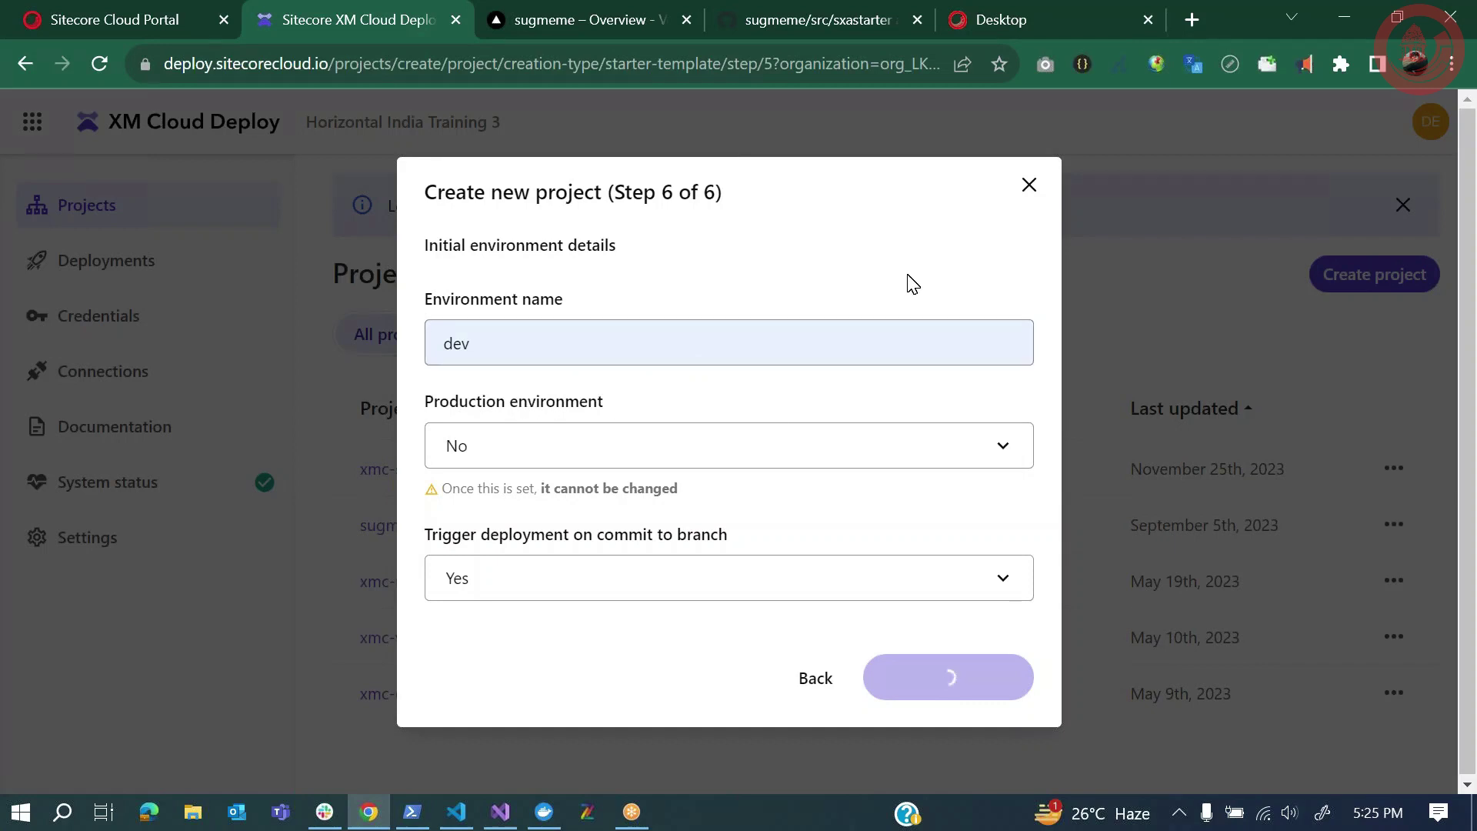
Switch to the local Sitecore desktop at xmcloudcm.localhost and launch the Content Editor
mouse_move(1080, 32)
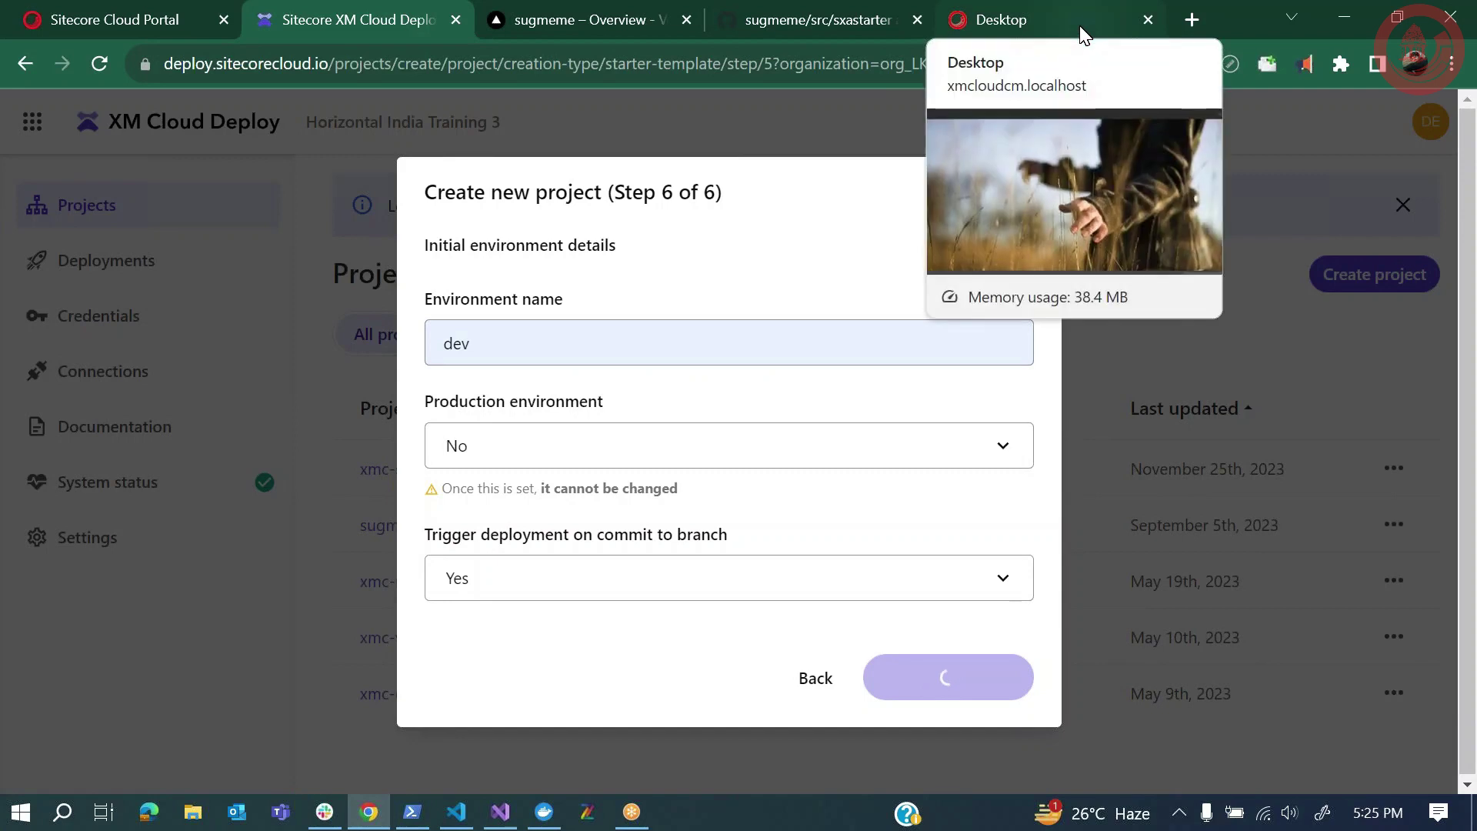
left_click(1080, 32)
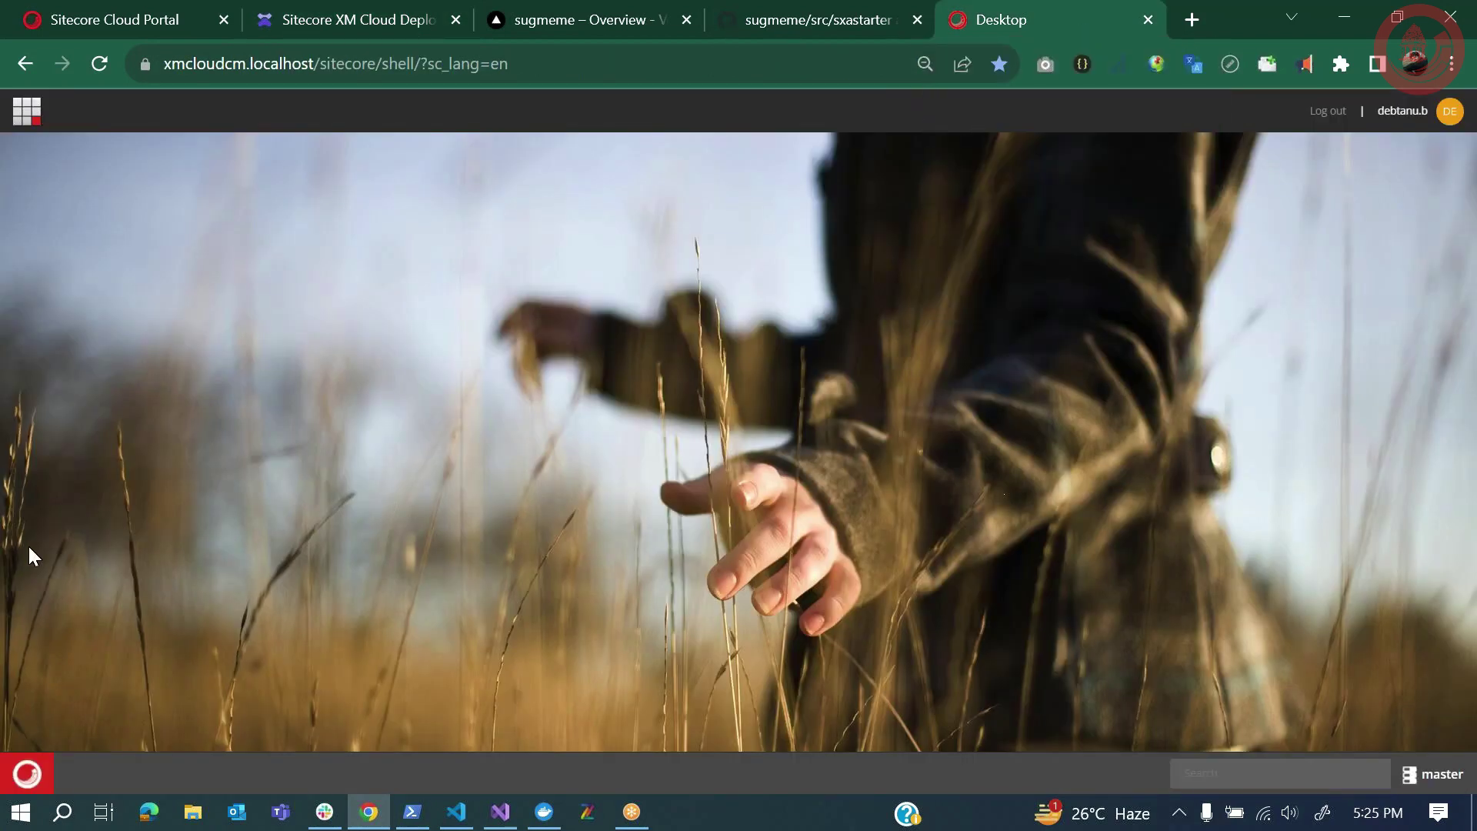
left_click(338, 26)
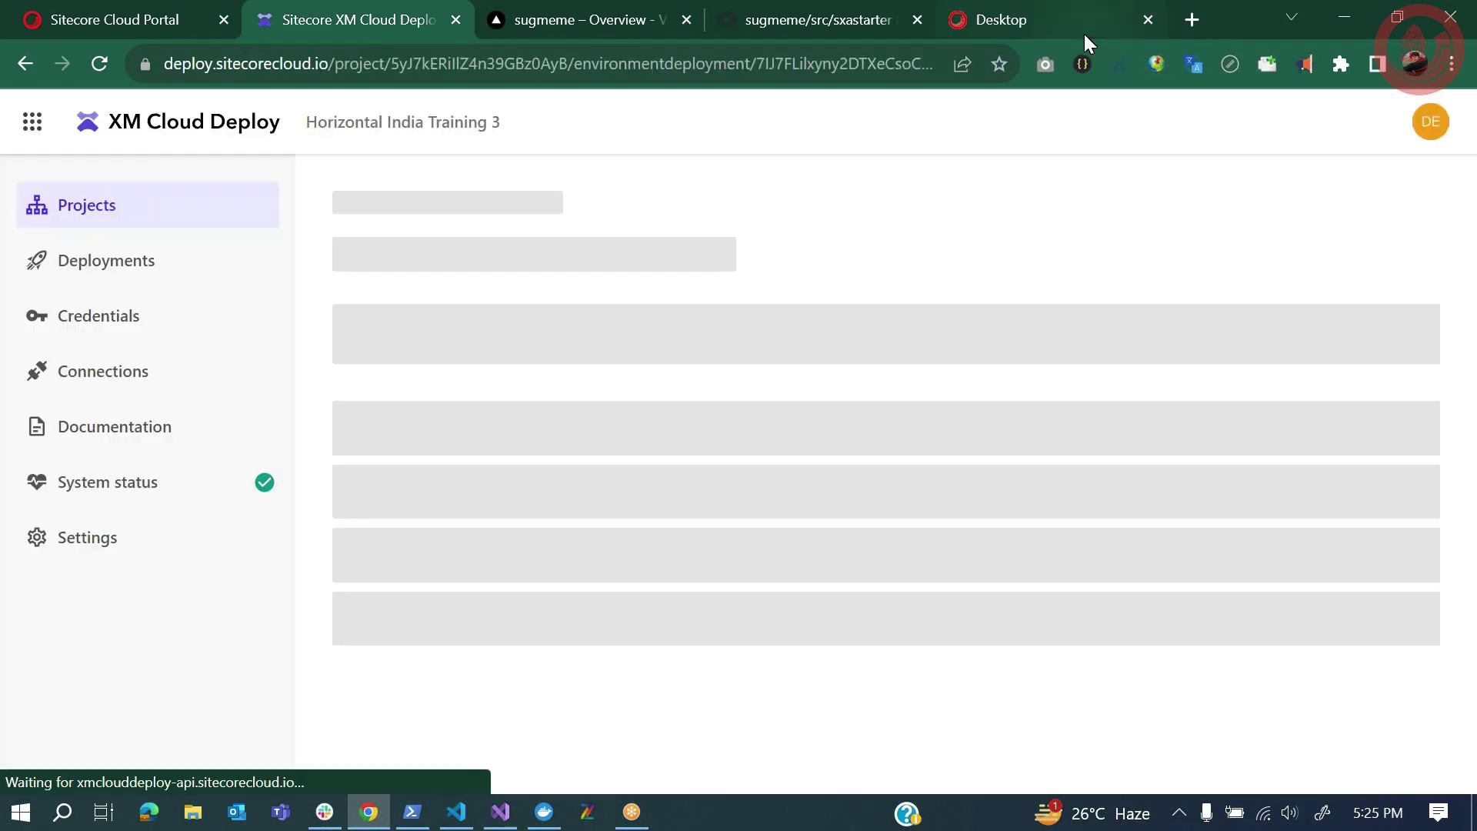
left_click(1087, 42)
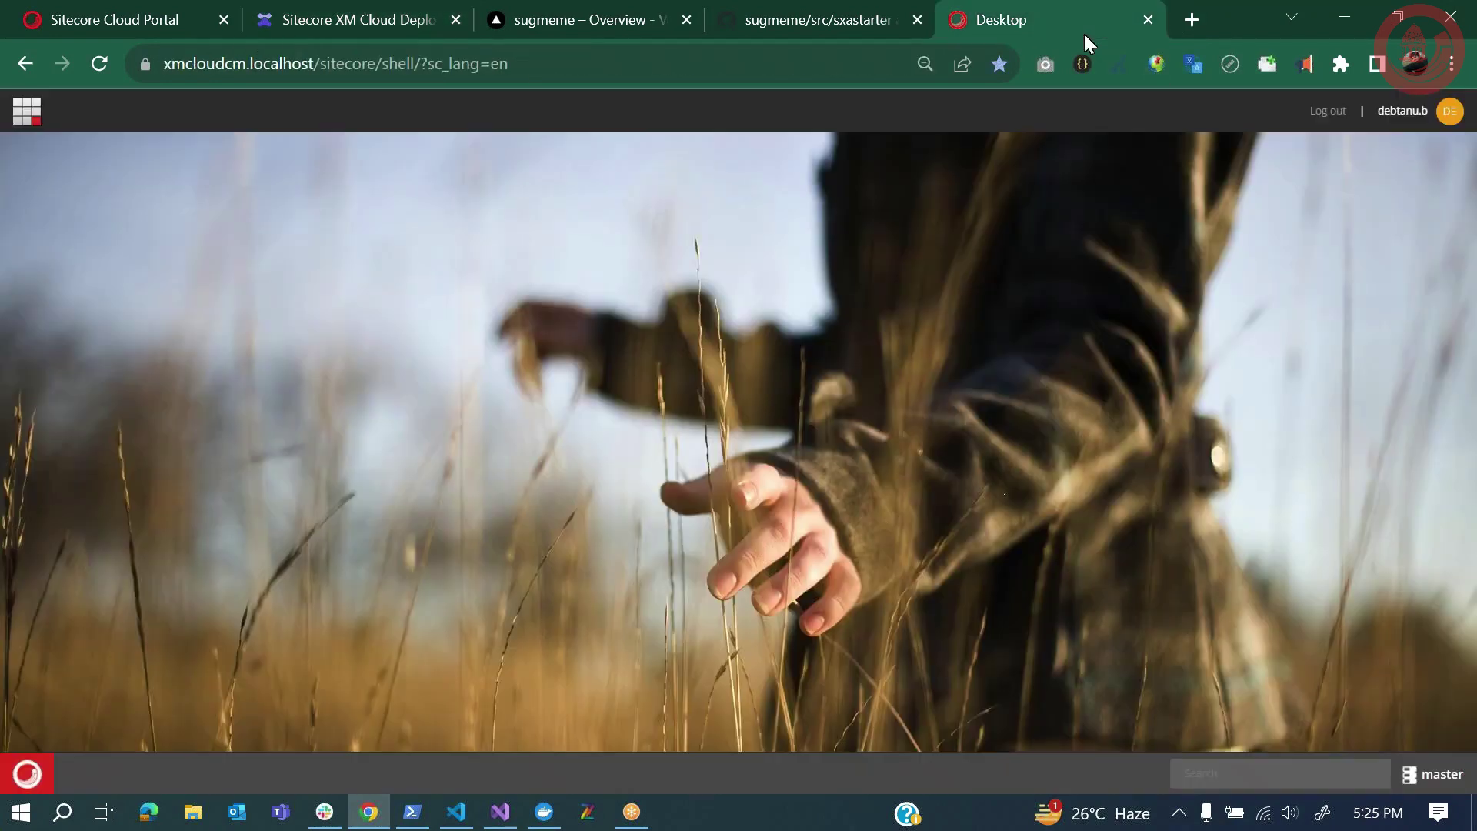
left_click(41, 760)
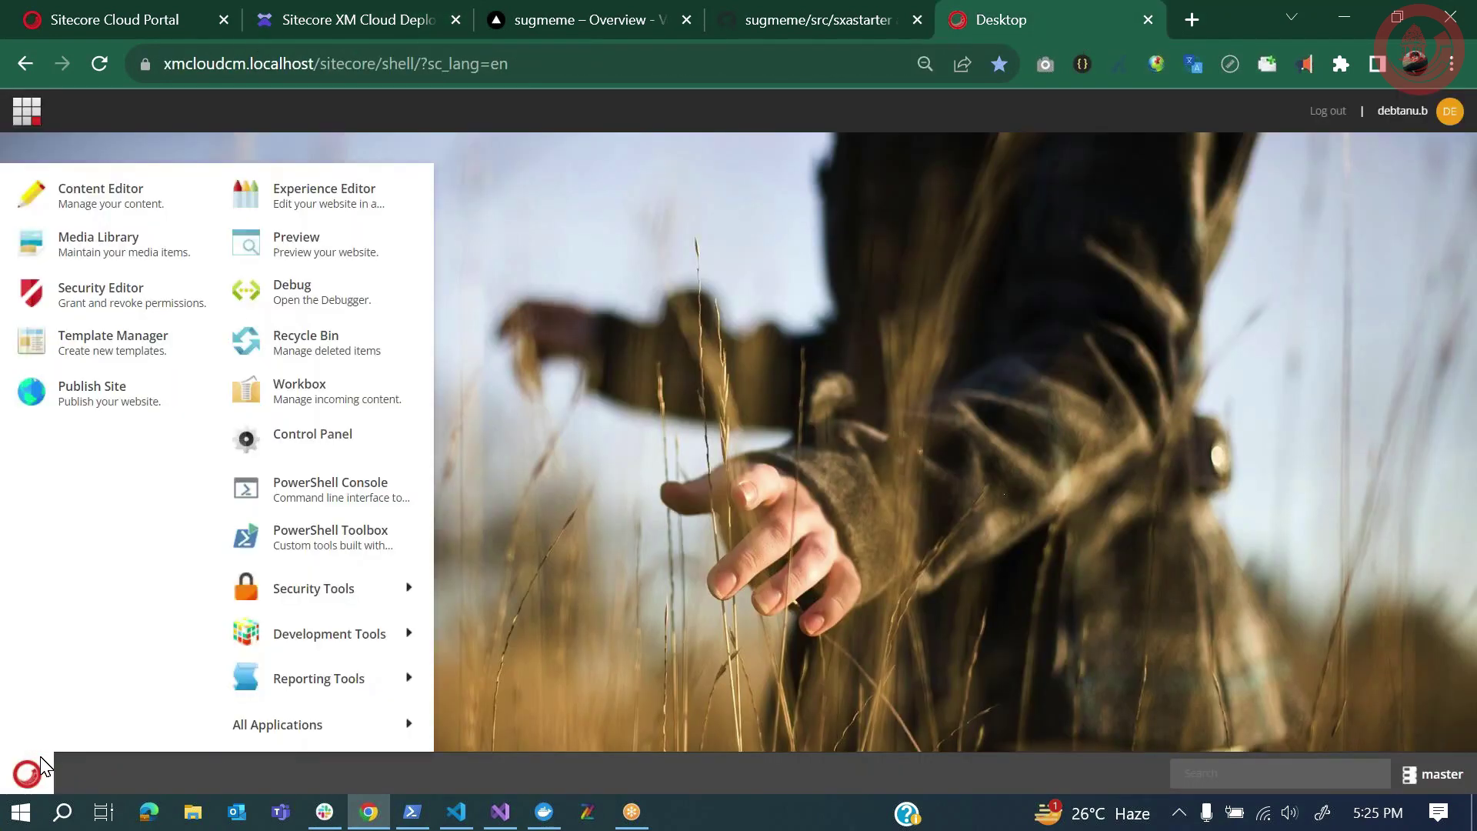
left_click(113, 202)
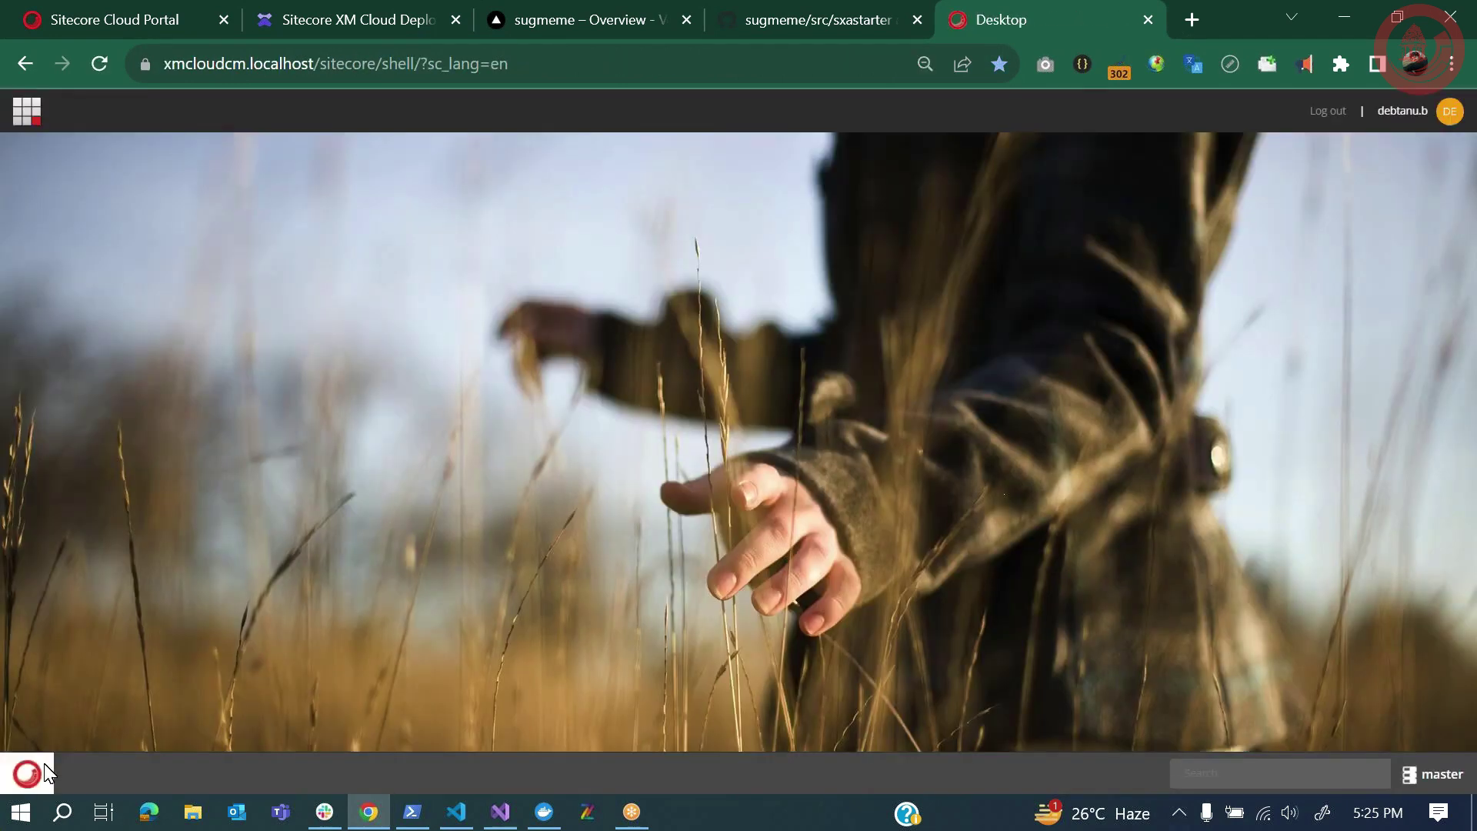
left_click(44, 767)
left_click(121, 204)
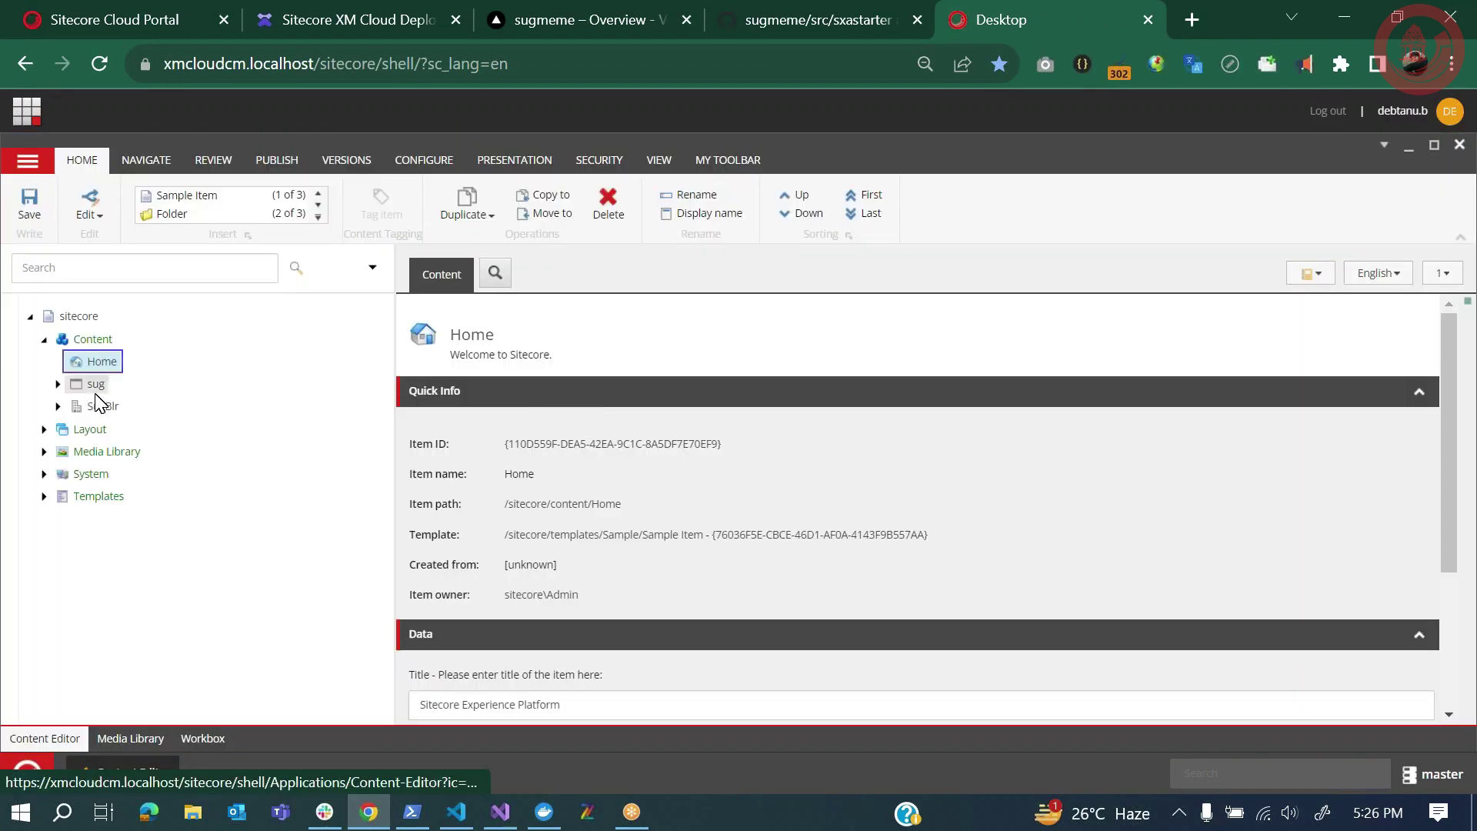
Expand the SugBlr and sug nodes under Content, down to the pages beneath sugmeme's Home item
left_click(57, 407)
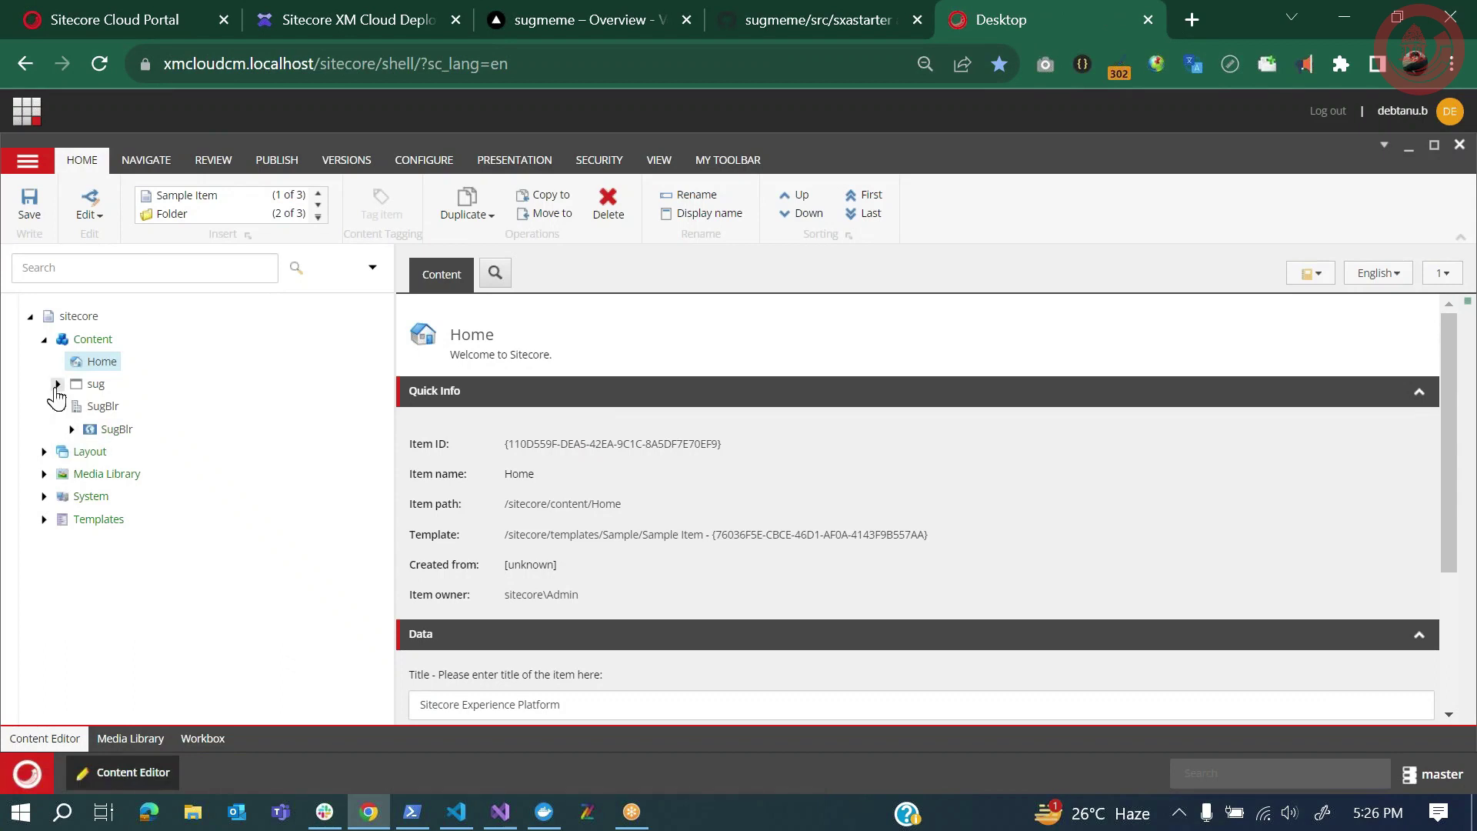
left_click(58, 384)
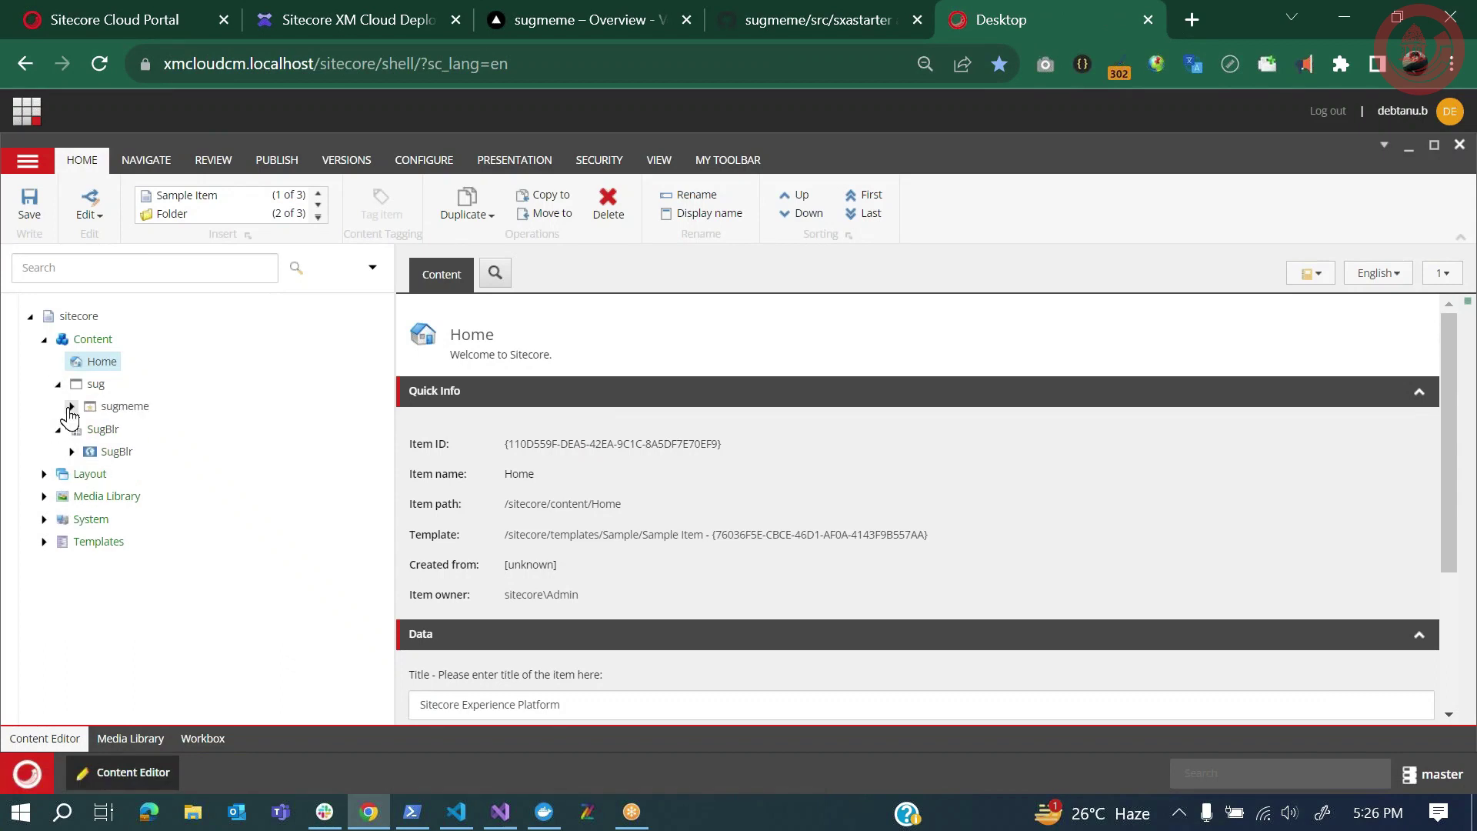
left_click(71, 406)
left_click(85, 429)
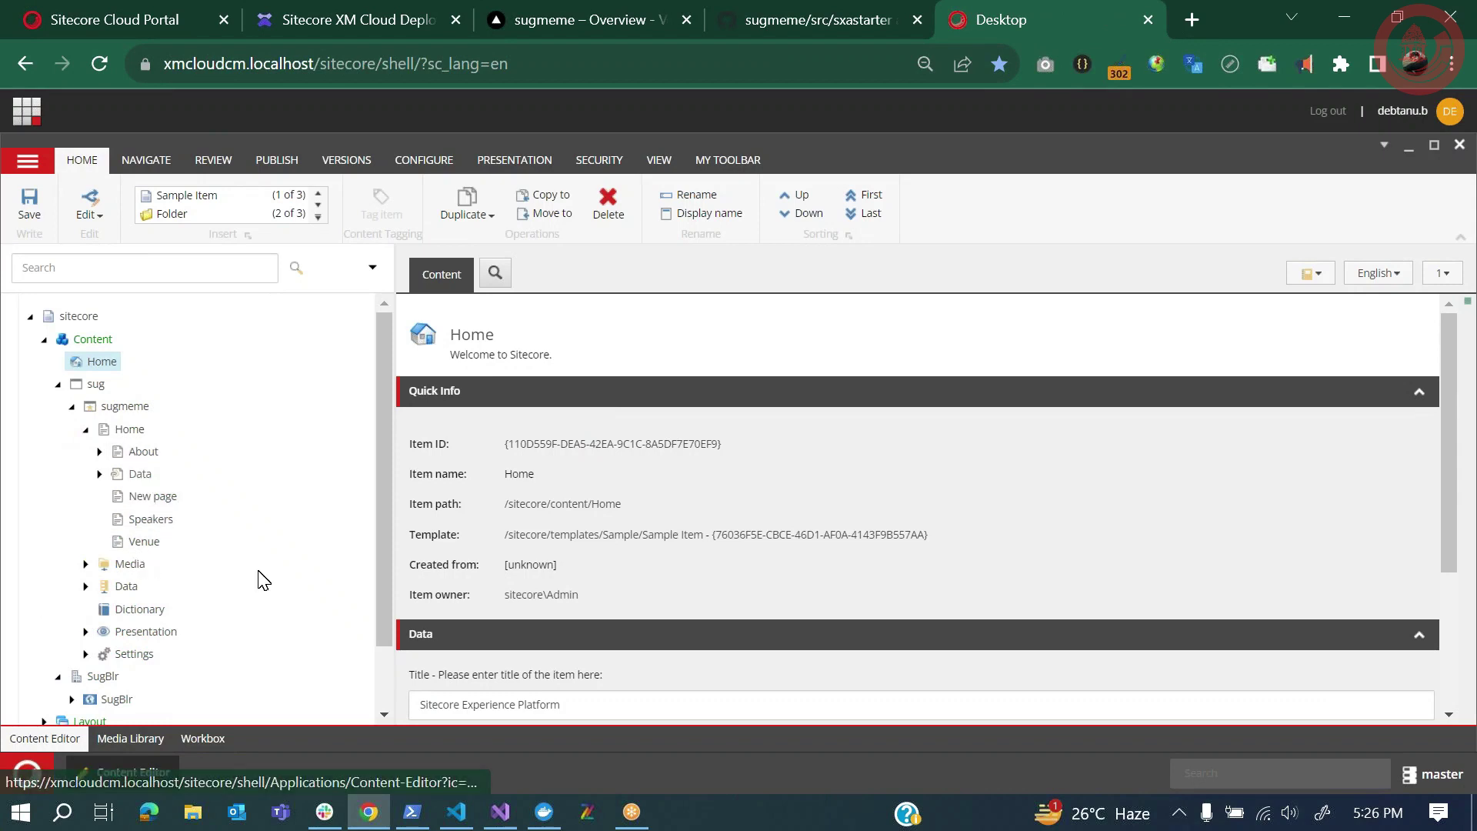
scroll(257, 577, "down", 2)
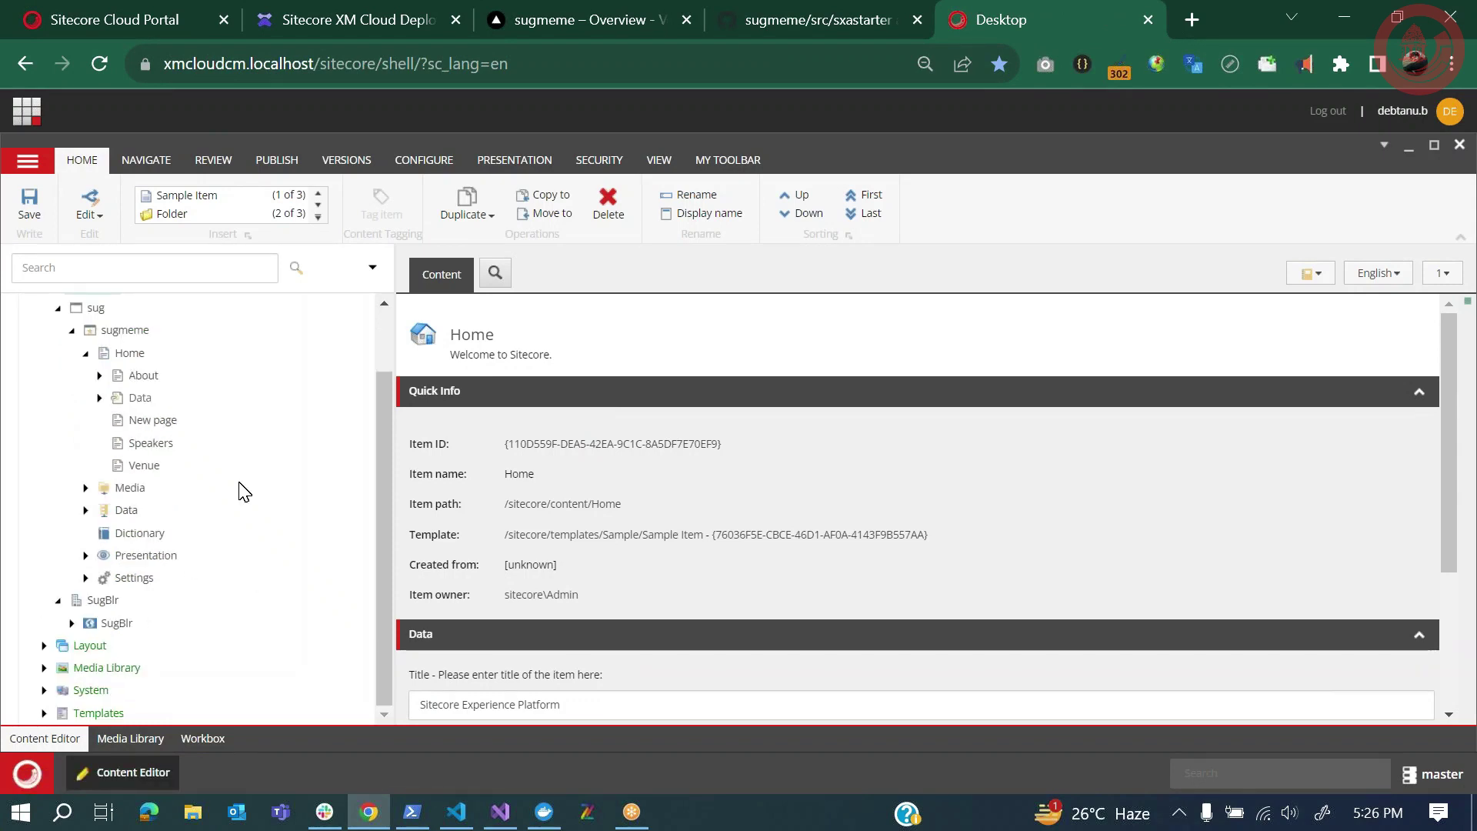
Expand Layout/Renderings/Feature/SugBlr and view the Cards rendering's controller details
left_click(44, 646)
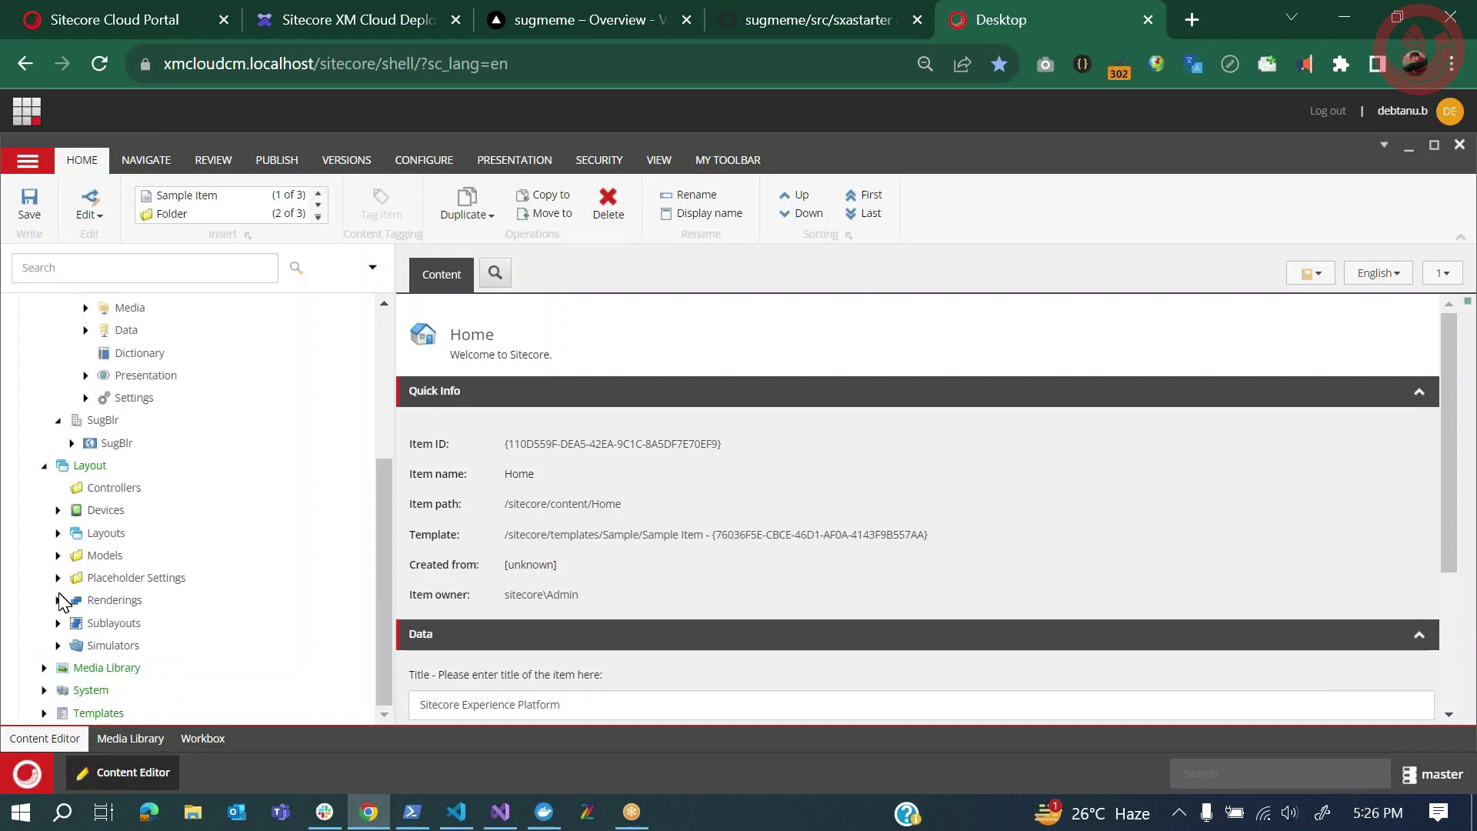
left_click(58, 599)
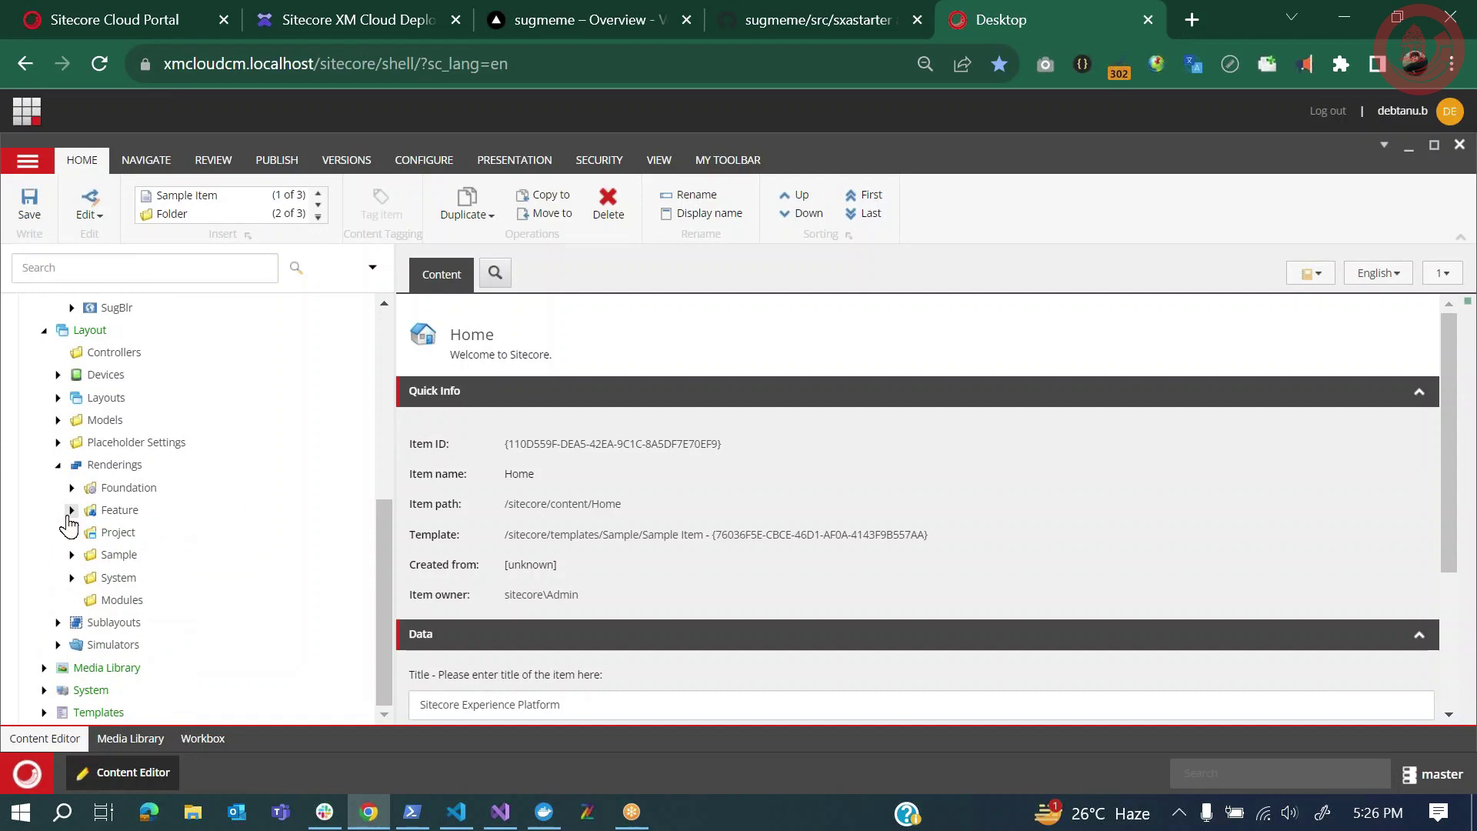
left_click(71, 510)
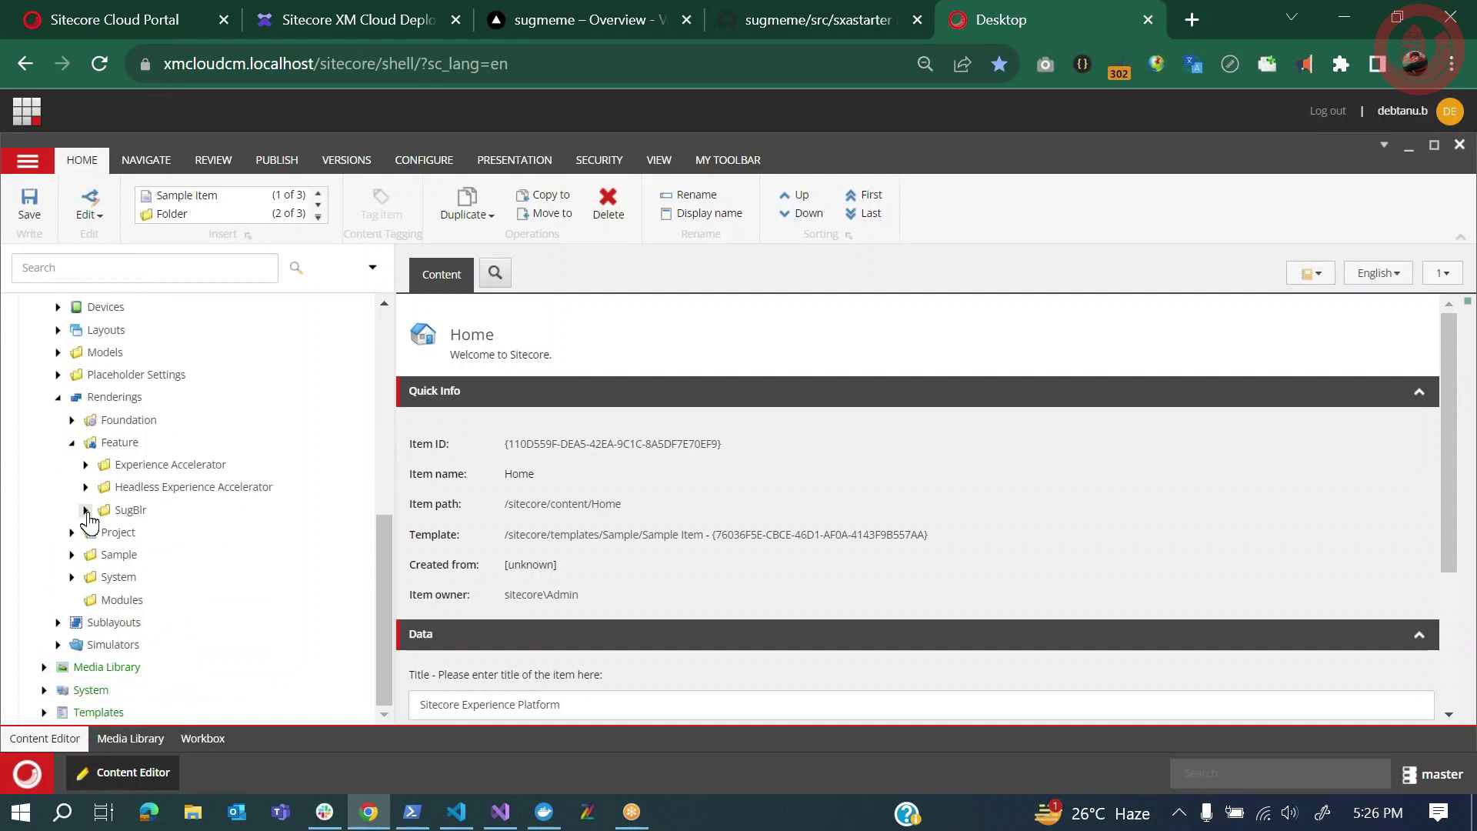
left_click(85, 511)
left_click(143, 533)
scroll(628, 605, "down", 2)
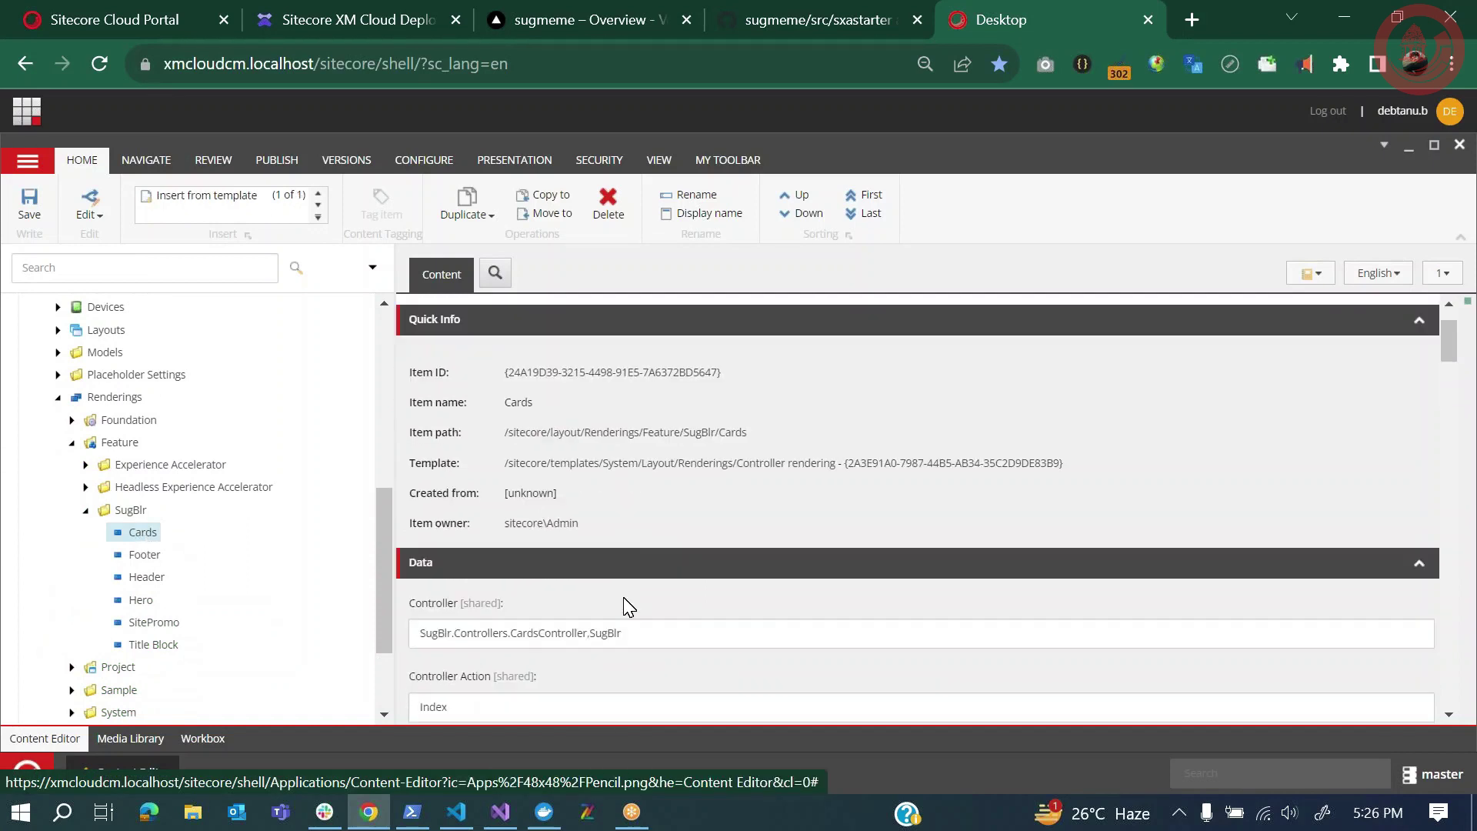
scroll(627, 567, "down", 2)
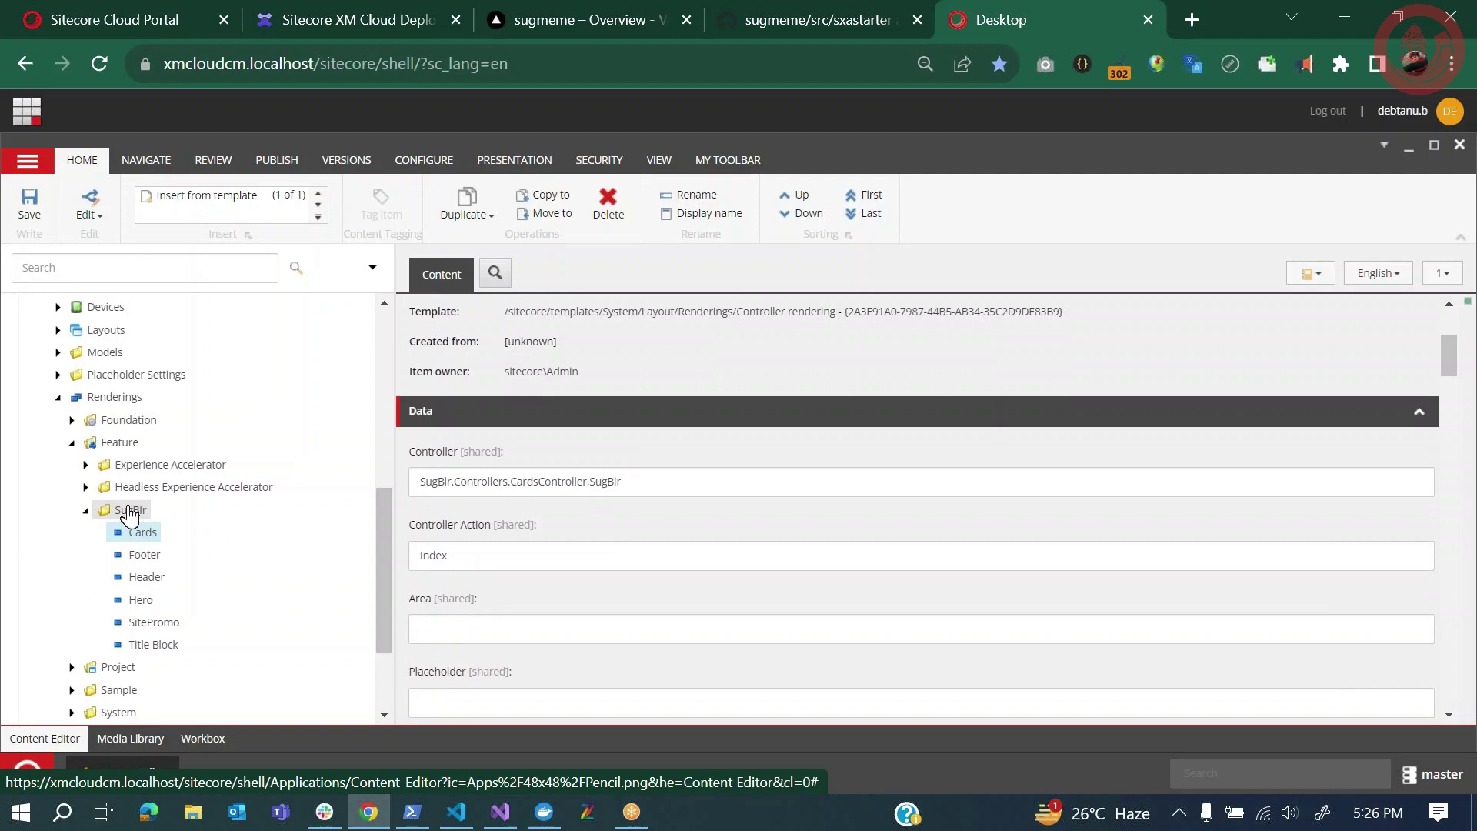
Run the Convert Controller Rendering to Json Rendering script on the SugBlr renderings folder
right_click(129, 511)
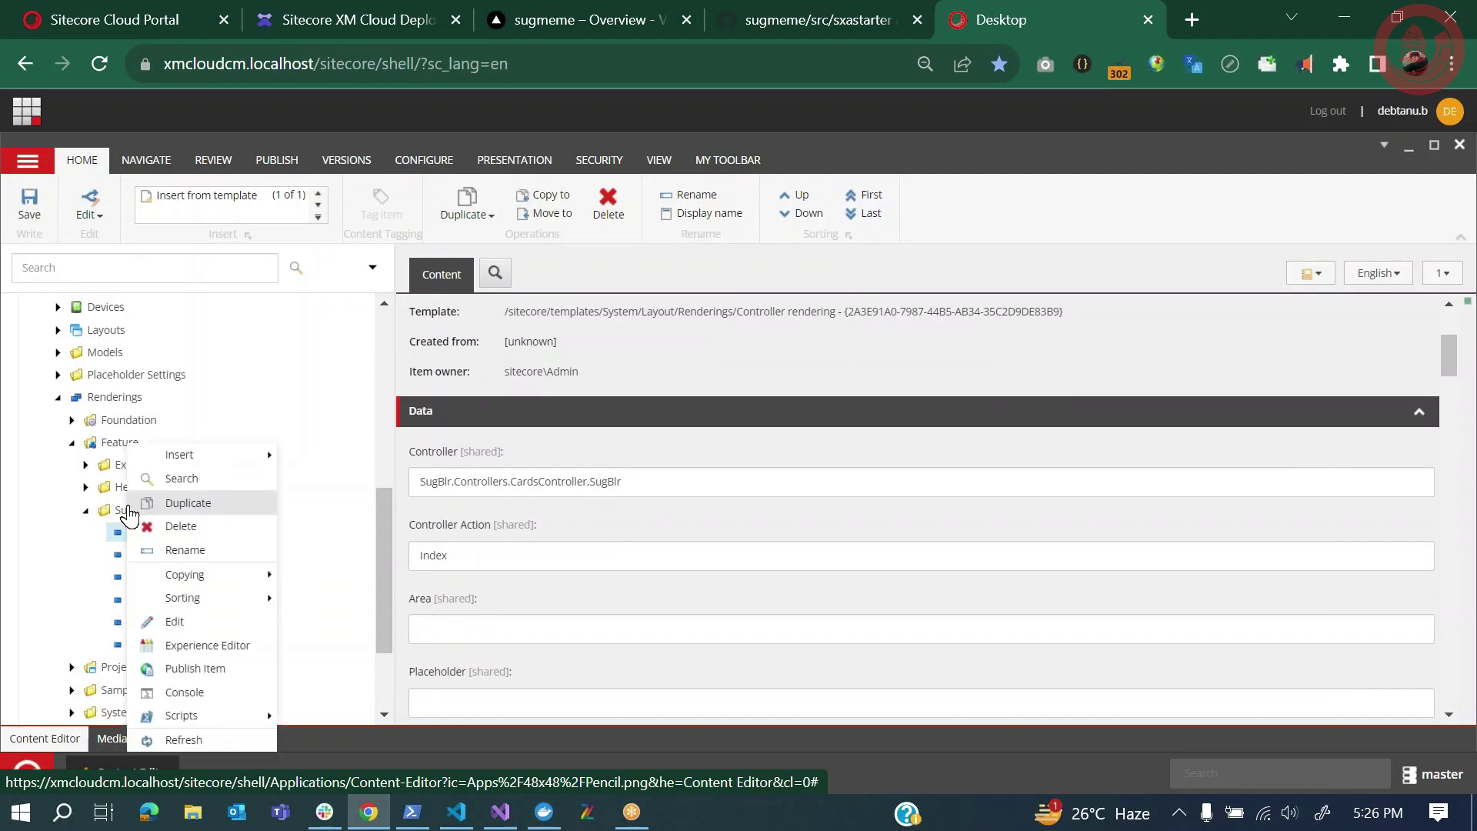
mouse_move(198, 717)
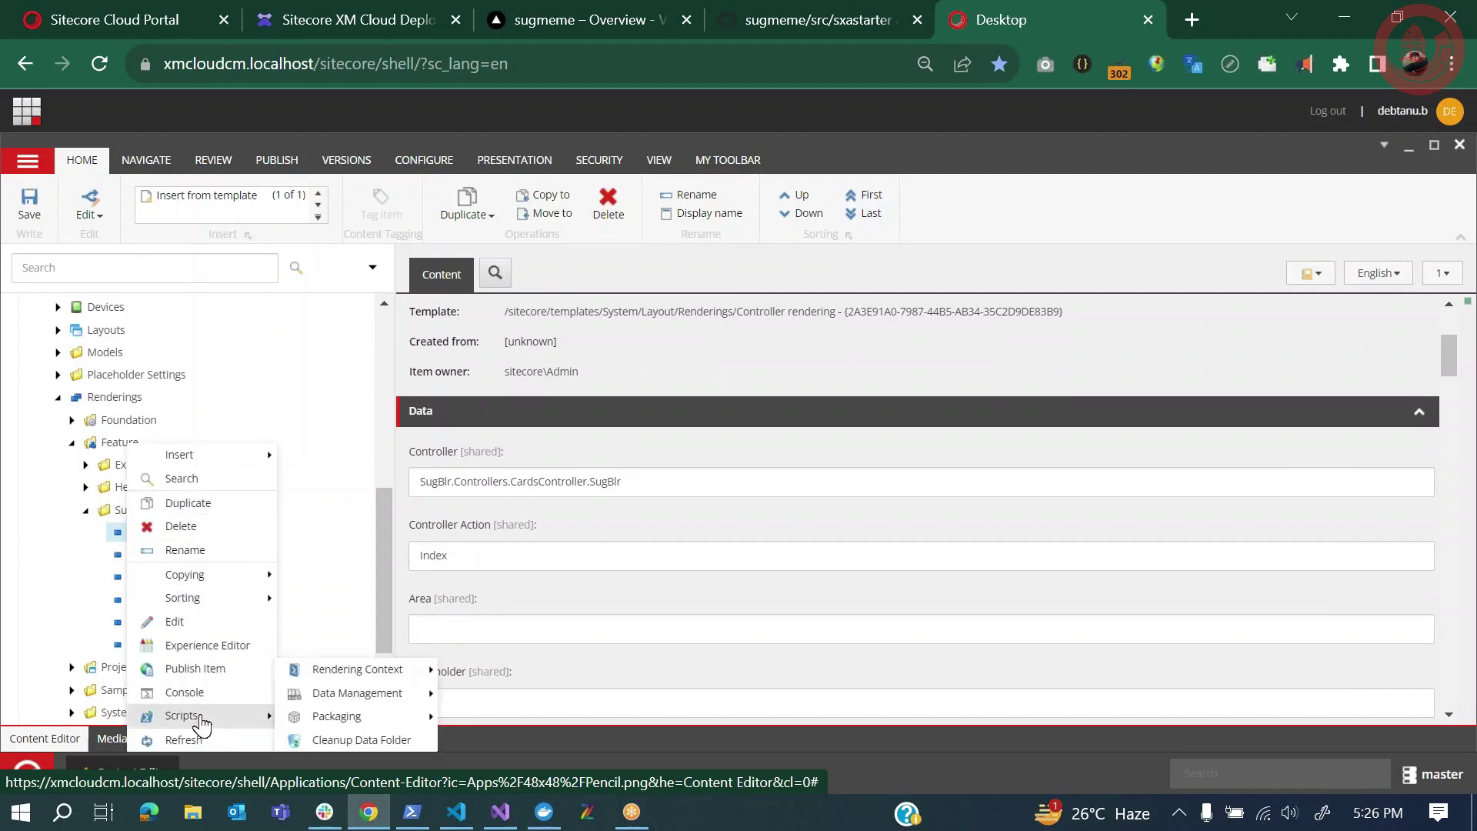
mouse_move(315, 669)
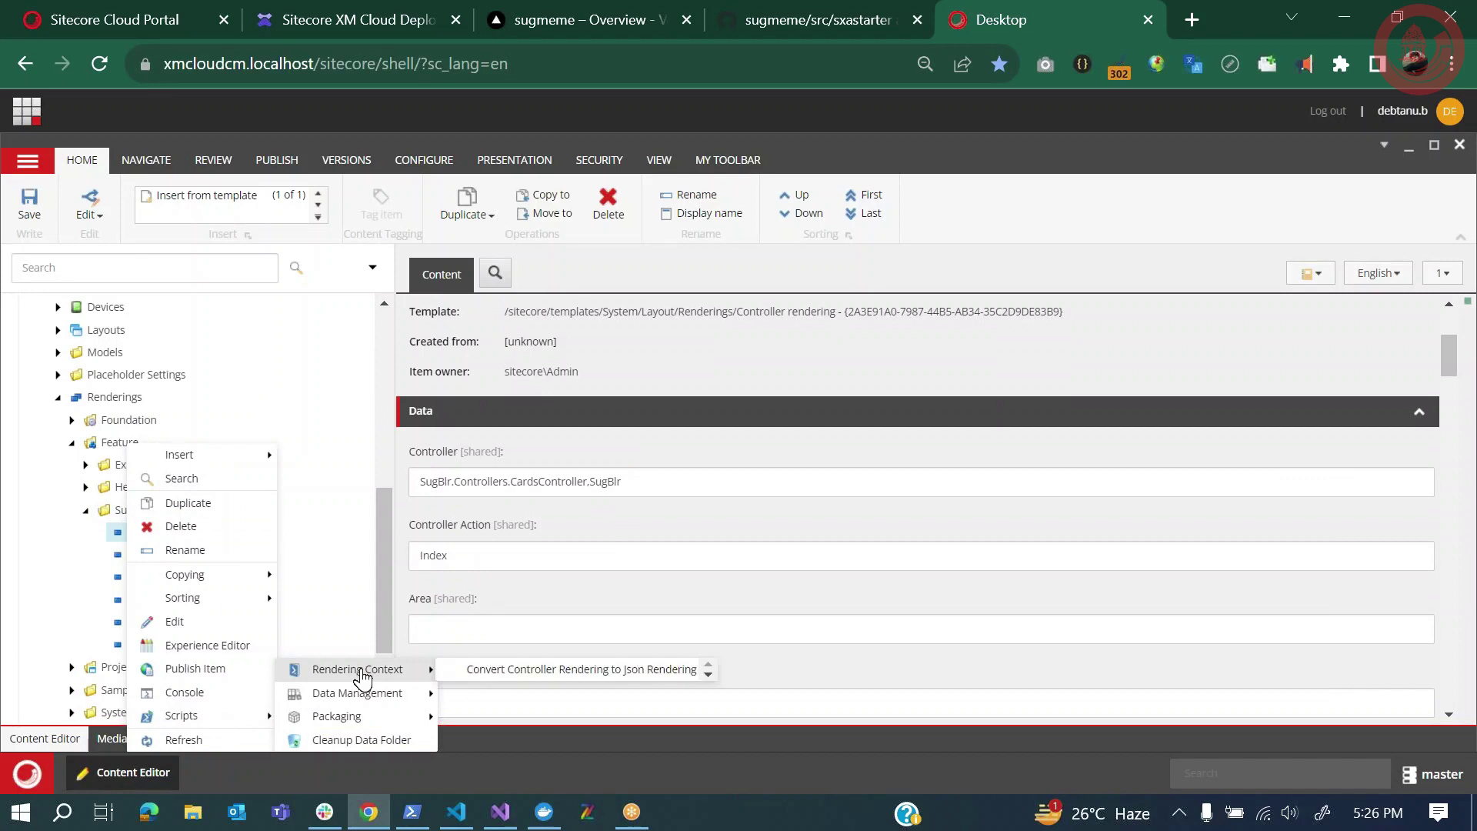
left_click(528, 669)
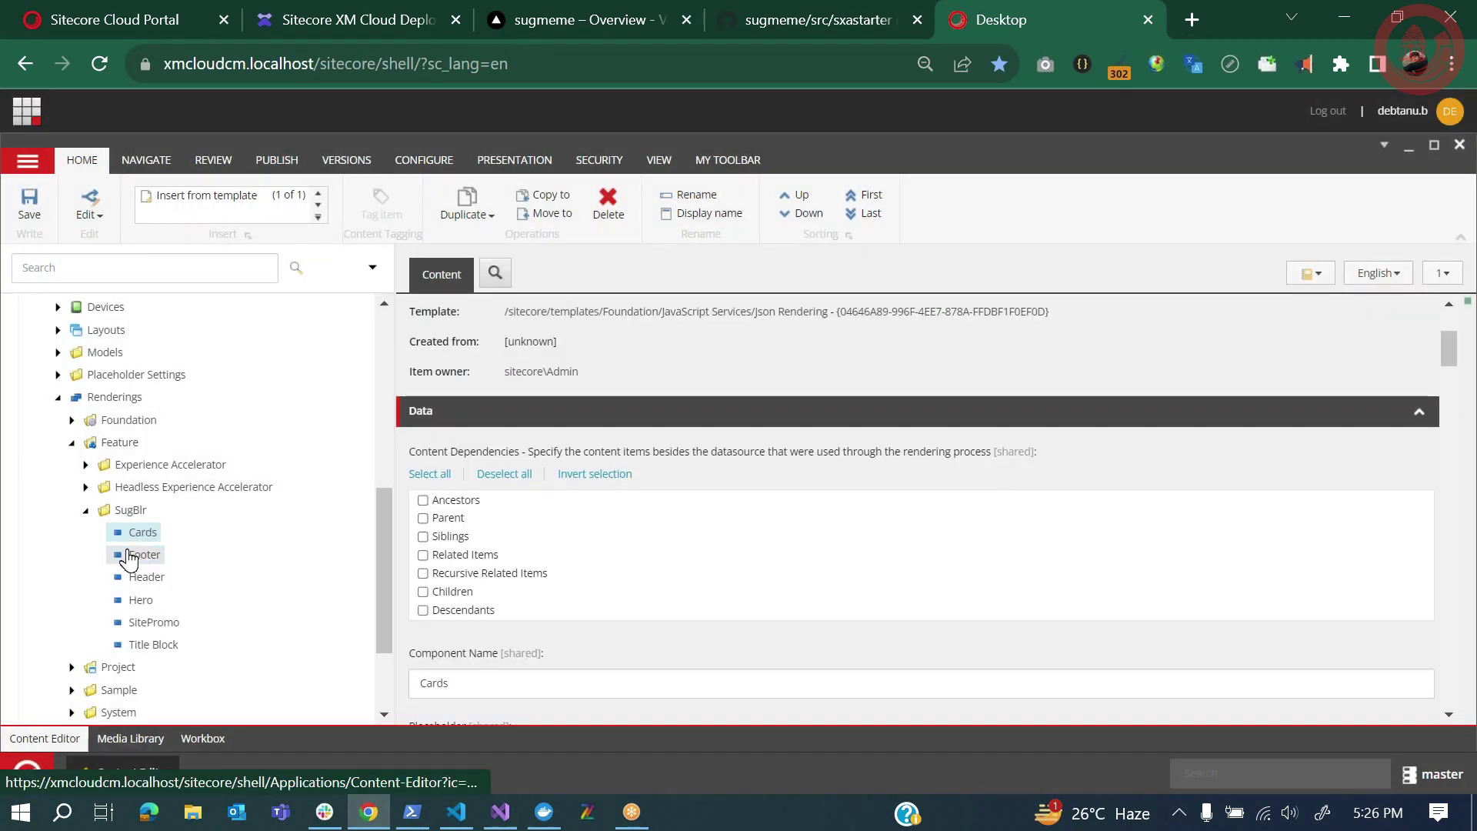
Check the template and Component Name of the Footer and Cards renderings under SugBlr
left_click(143, 554)
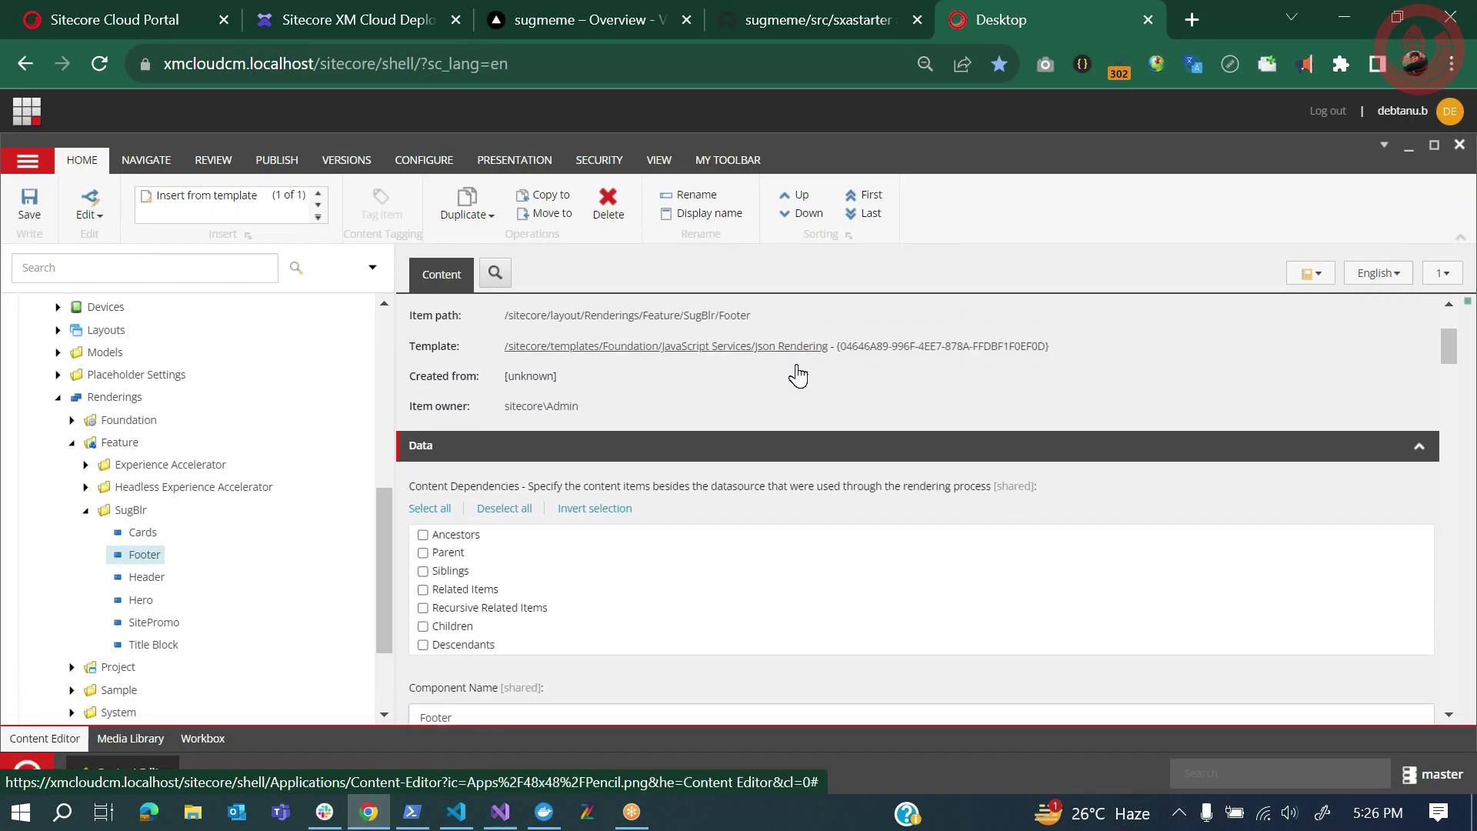
scroll(795, 374, "down", 3)
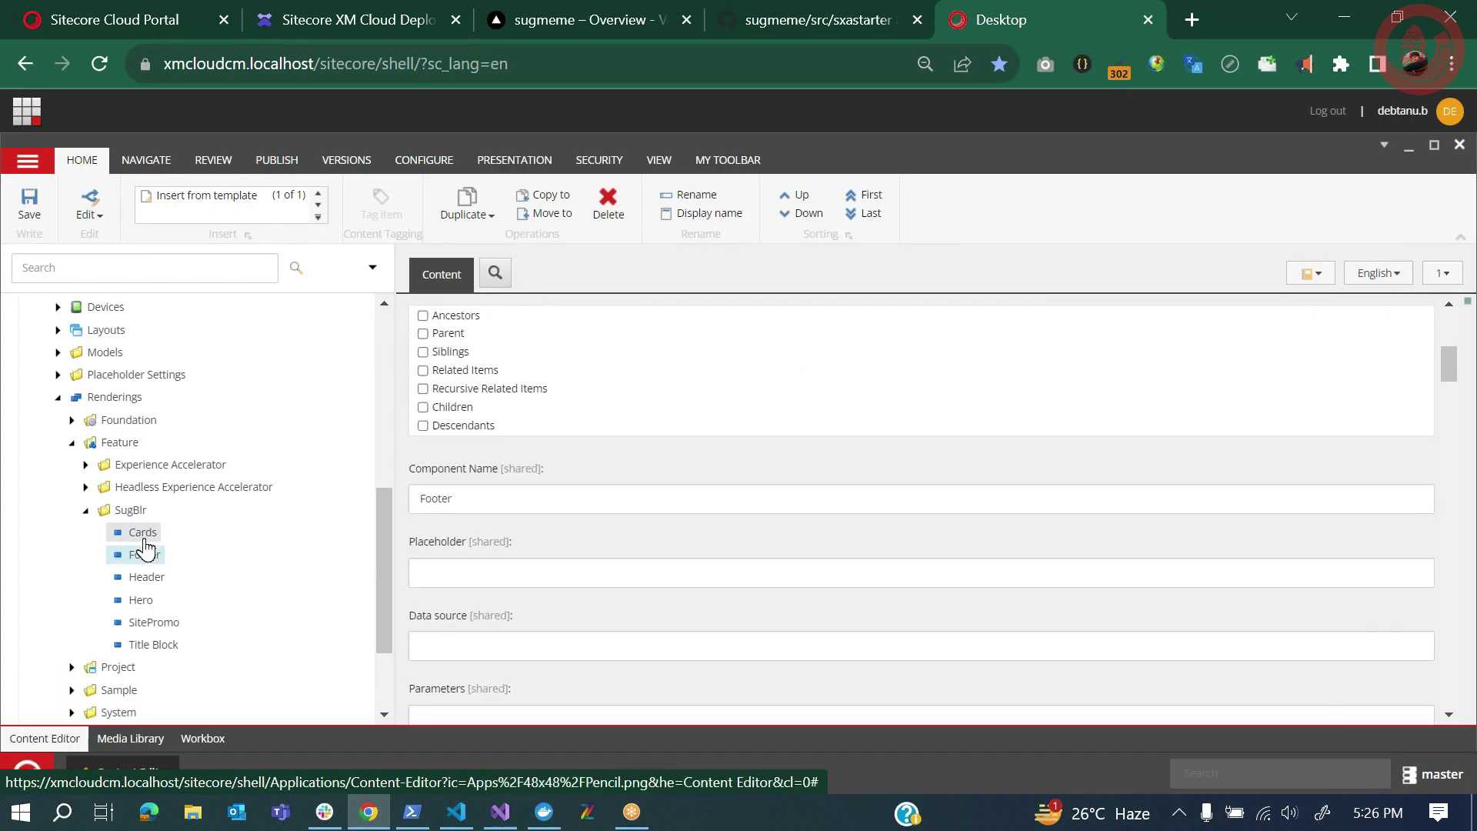
left_click(143, 538)
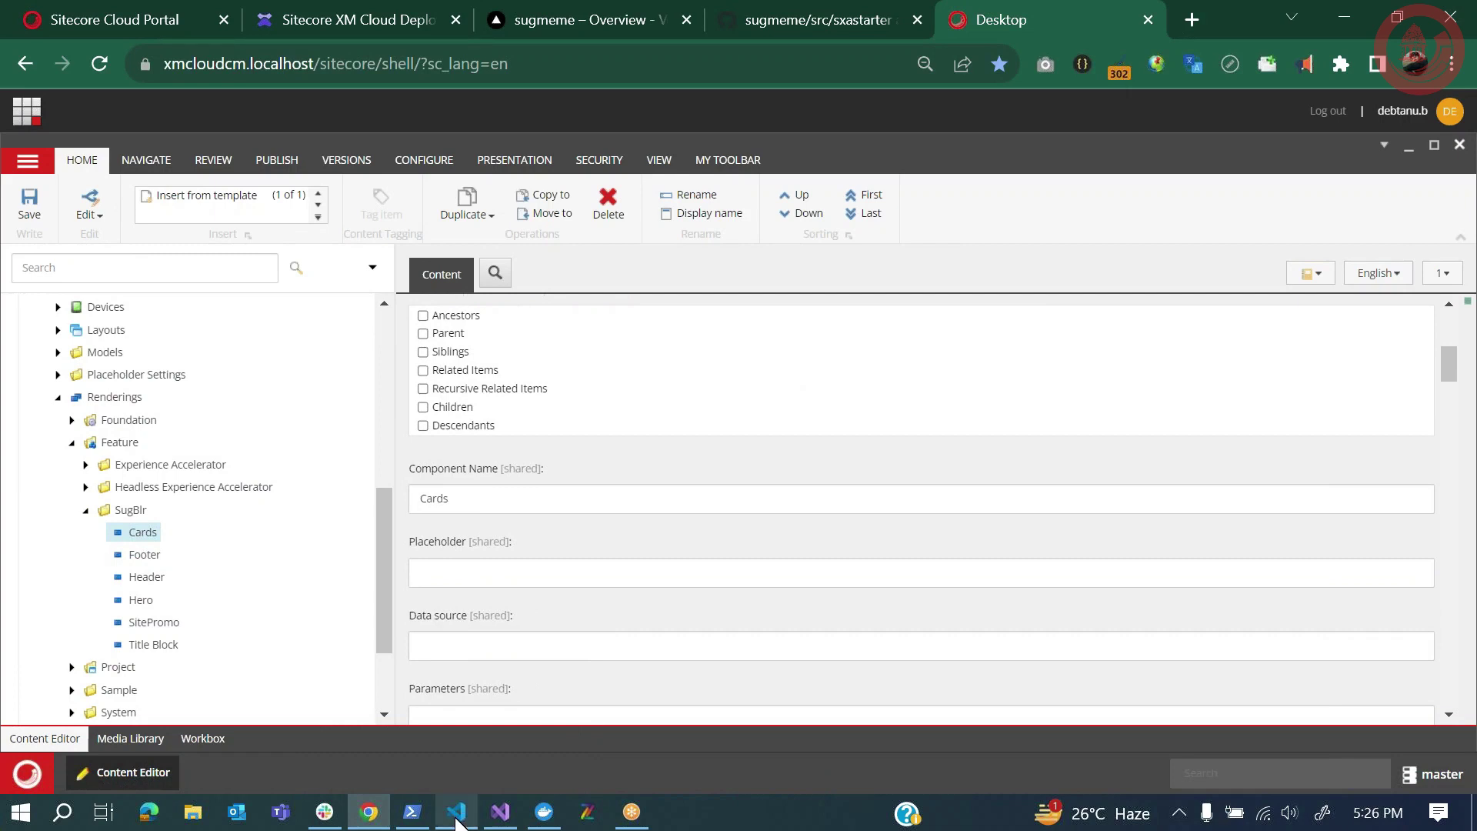
Switch to Visual Studio Code and examine the sugmeme component files in the src/components folder
mouse_move(456, 820)
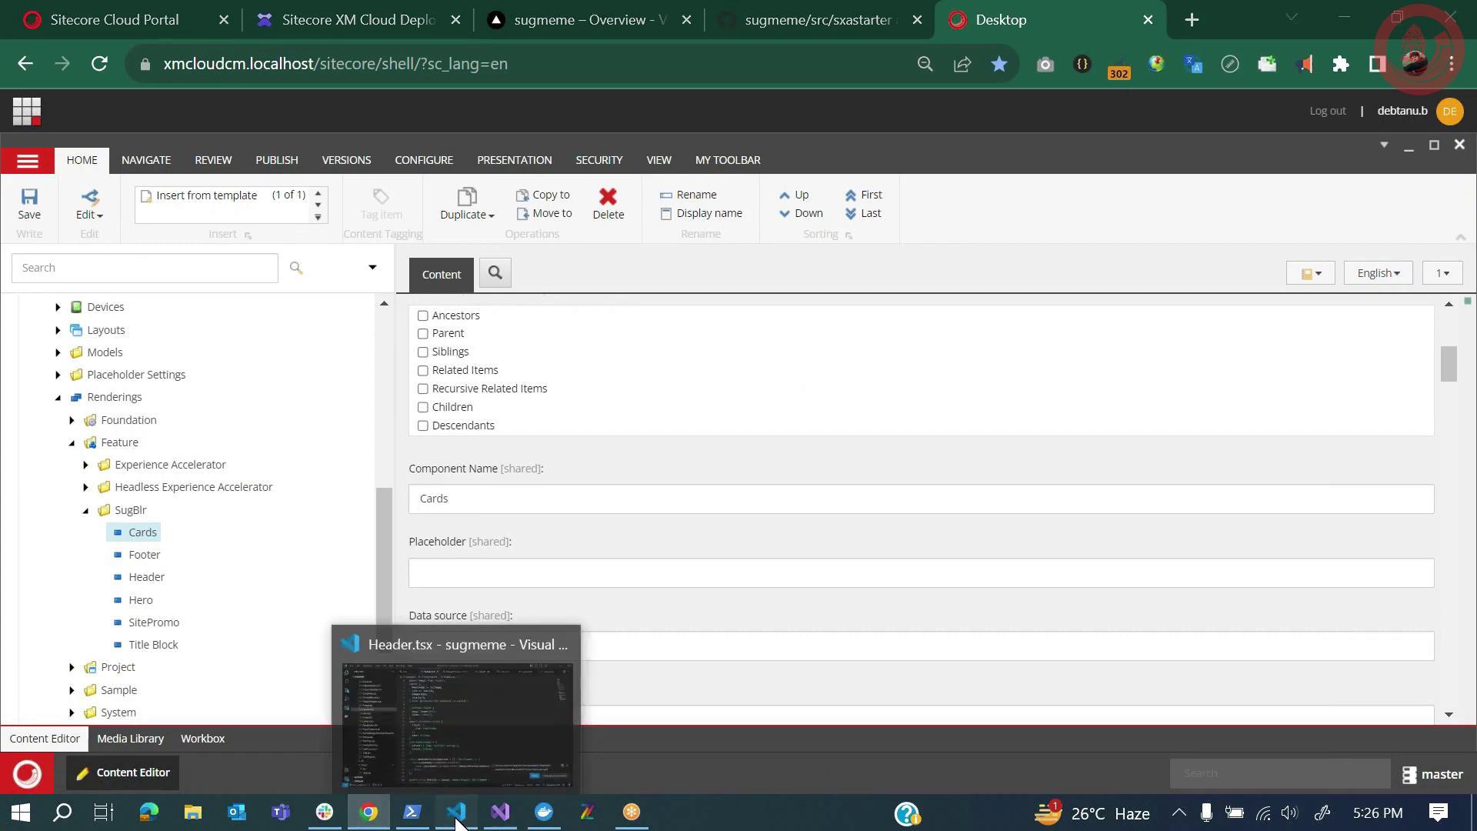
left_click(456, 820)
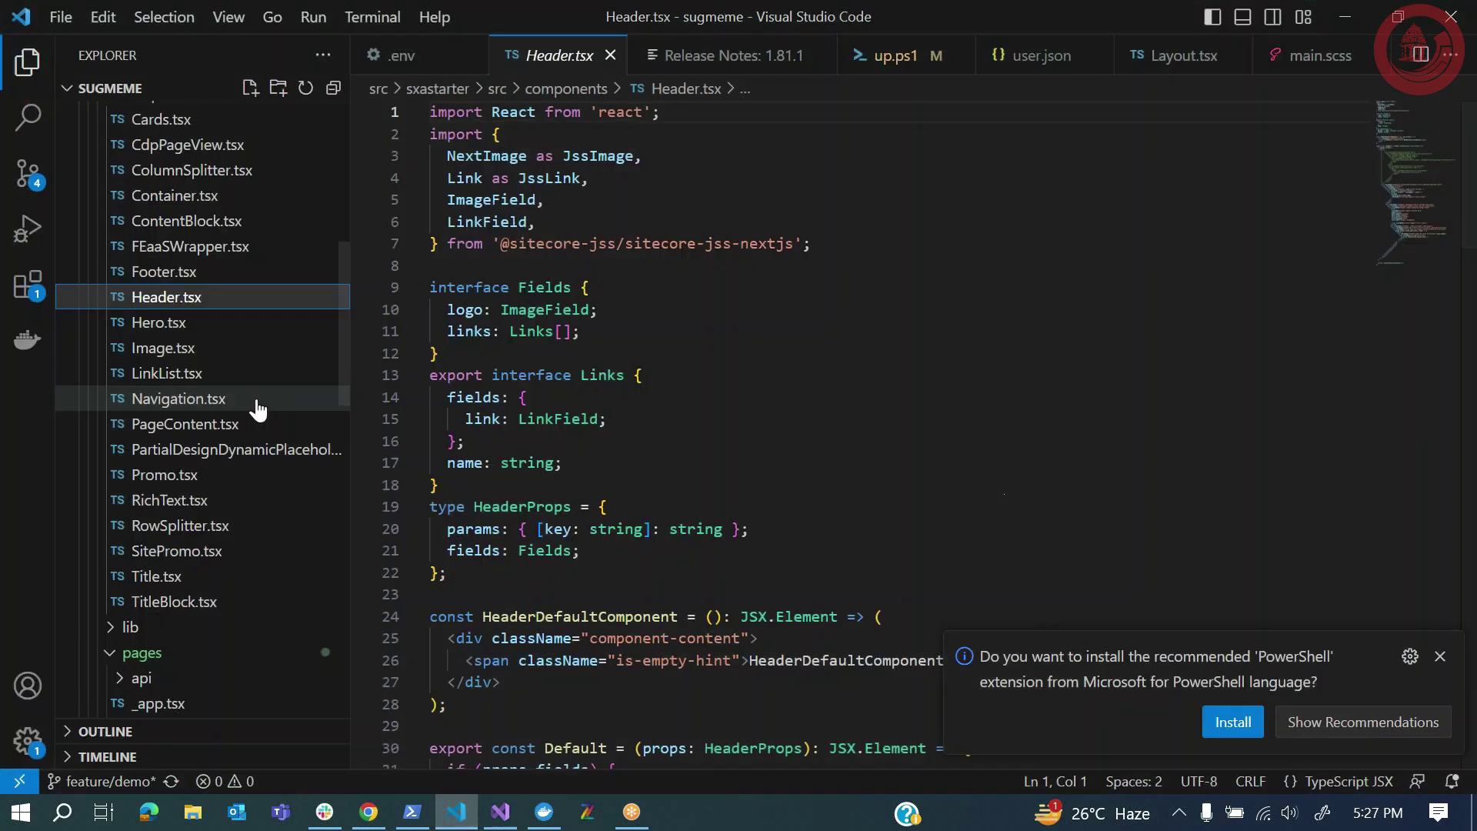
scroll(194, 362, "up", 1)
left_click(193, 352)
left_click(173, 324)
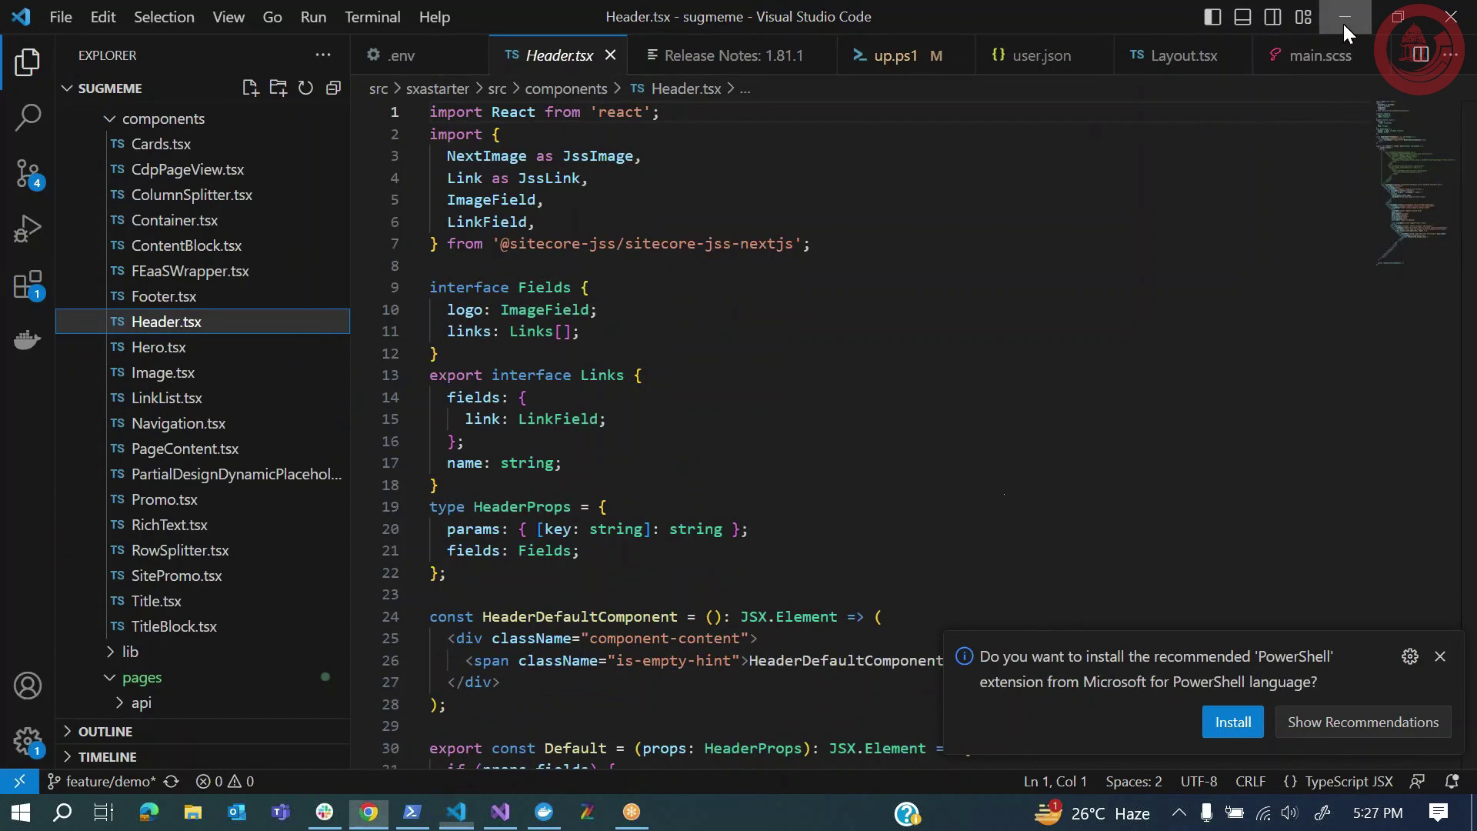
Back in the Content Editor, expand Templates/Feature/SugBlr/Card and examine the Card template's field names, including Company Name
scroll(306, 493, "down", 2)
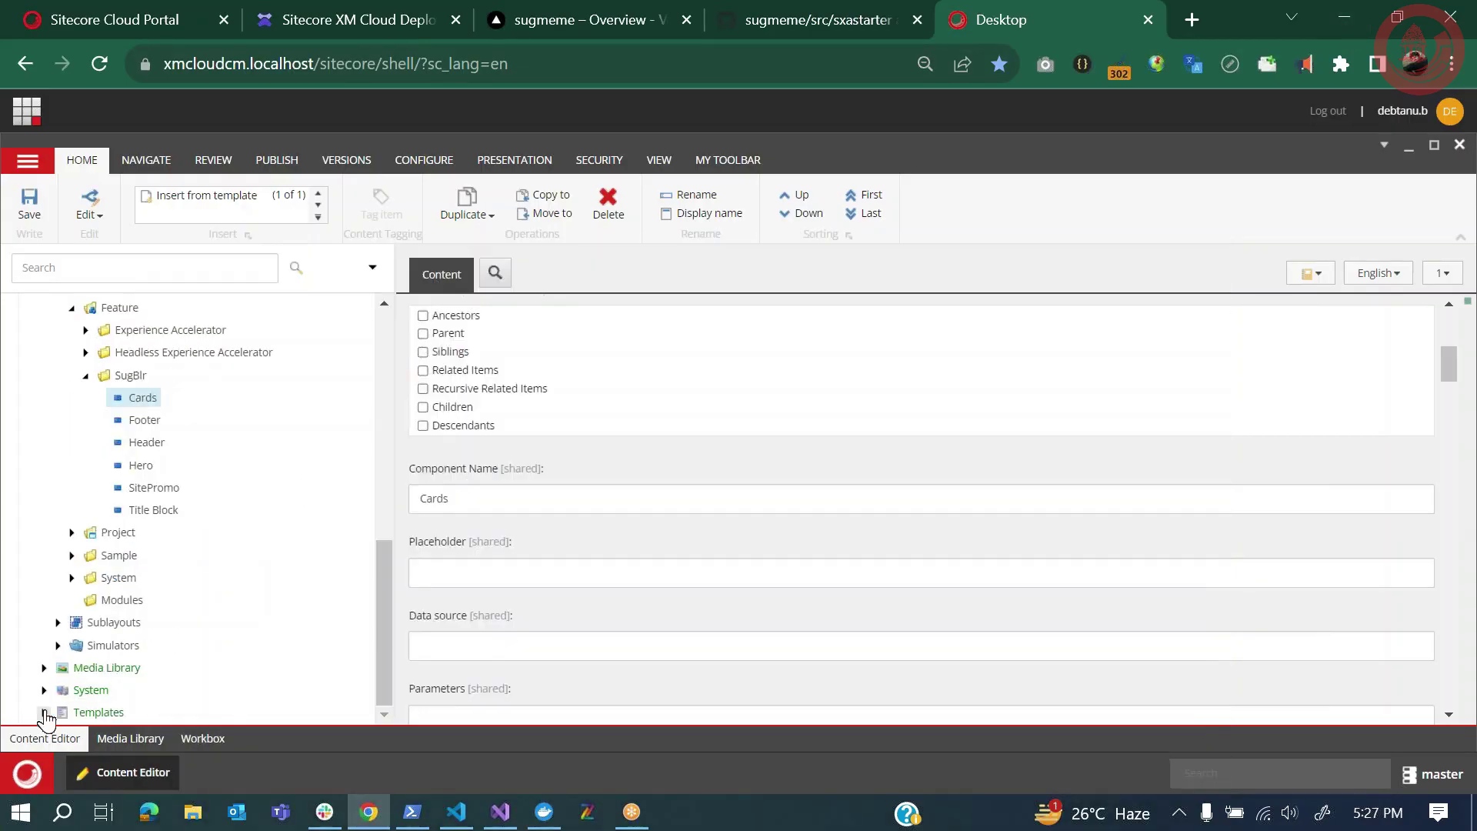
scroll(216, 558, "down", 3)
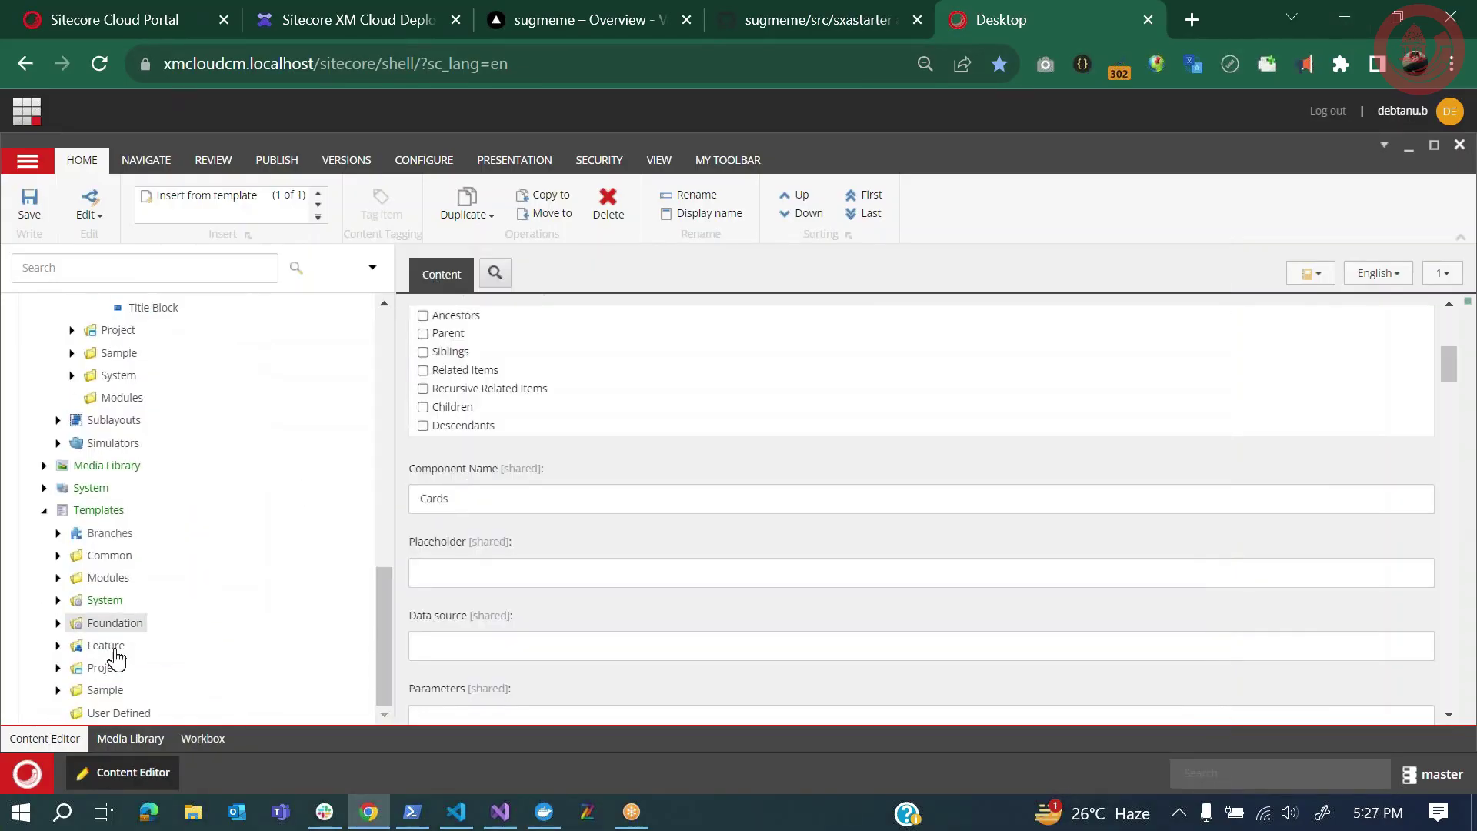
left_click(58, 646)
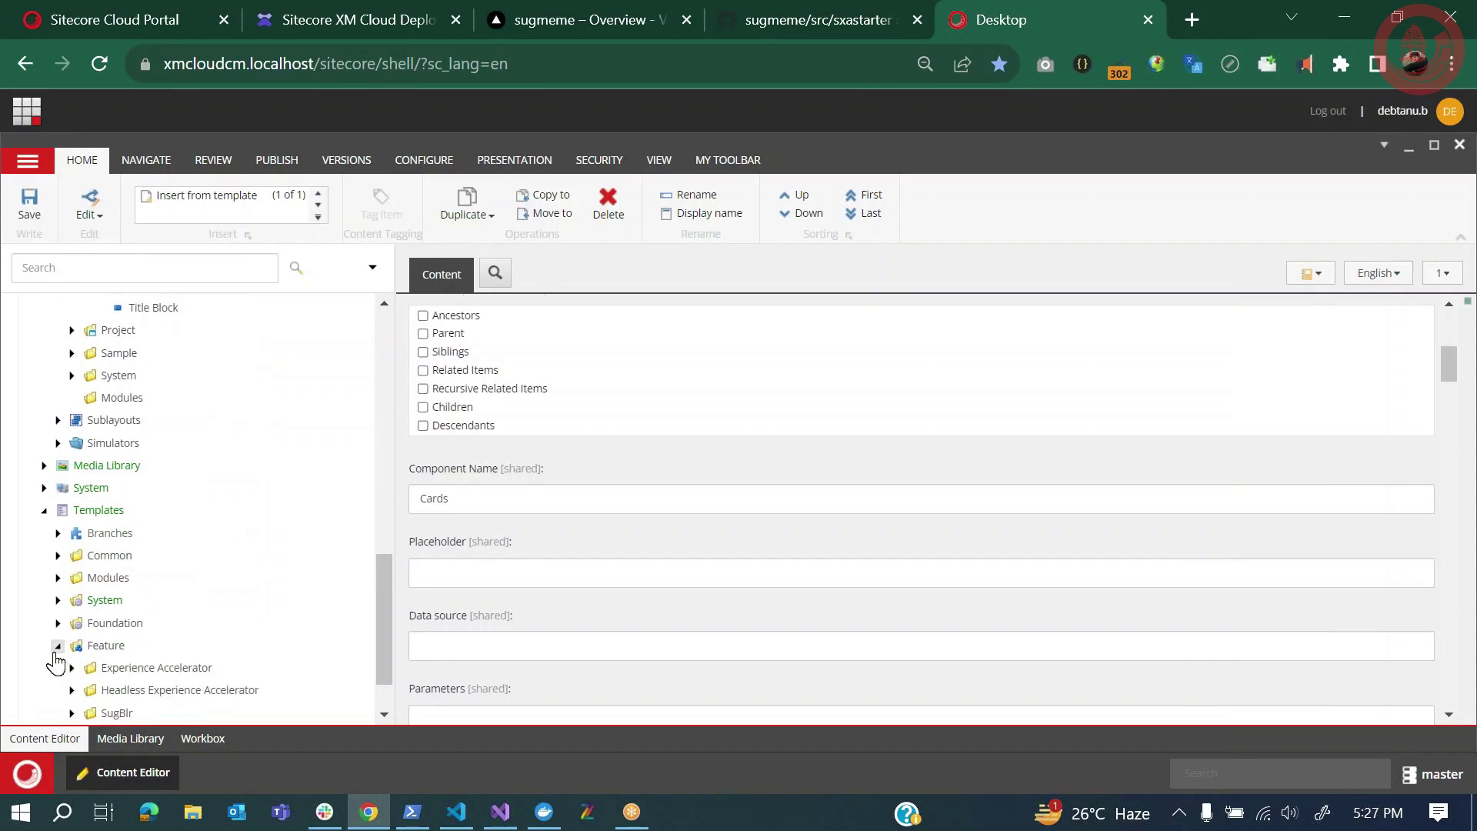
scroll(56, 657, "down", 1)
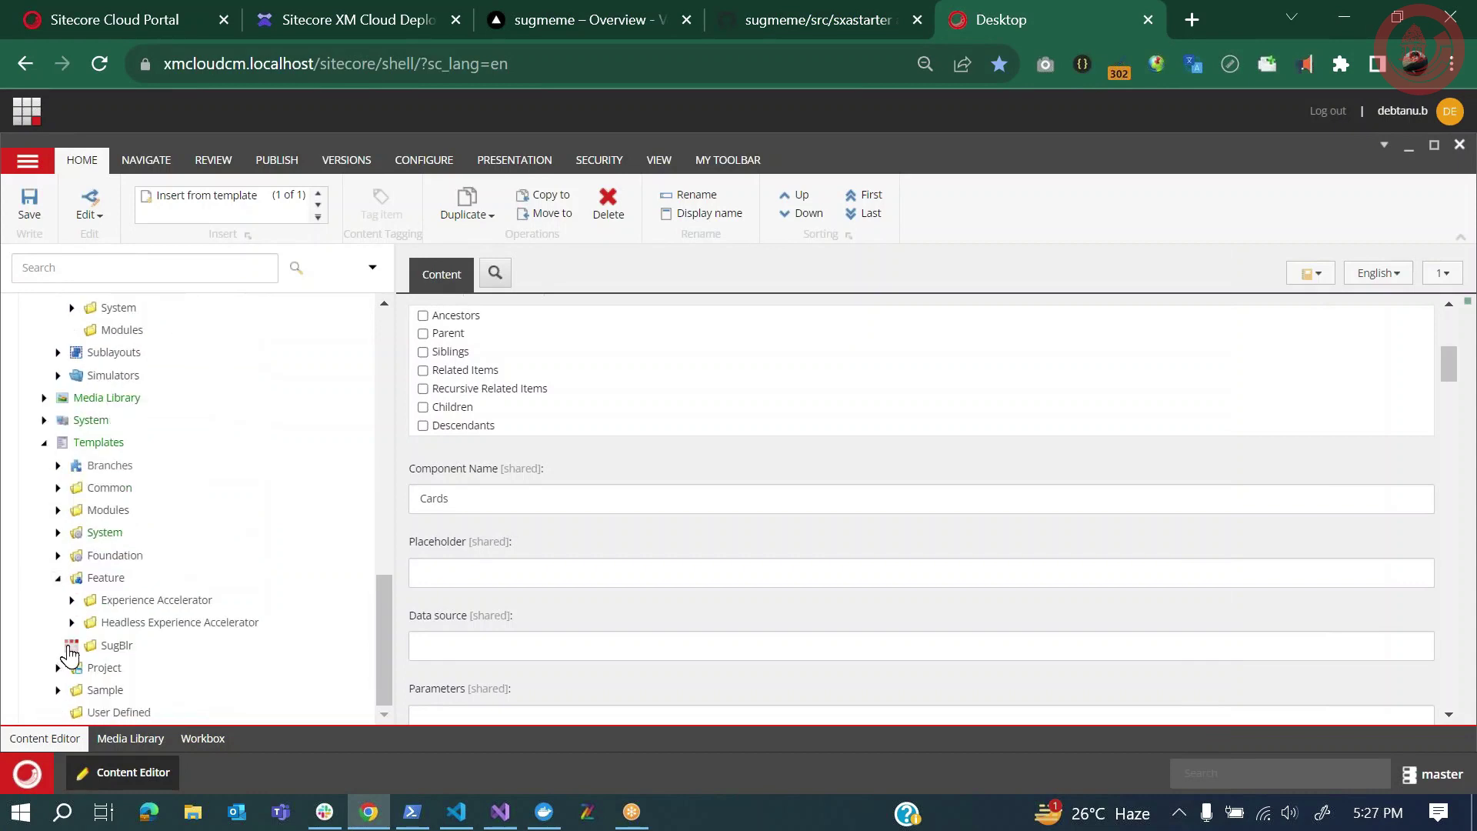
left_click(71, 640)
scroll(71, 652, "down", 2)
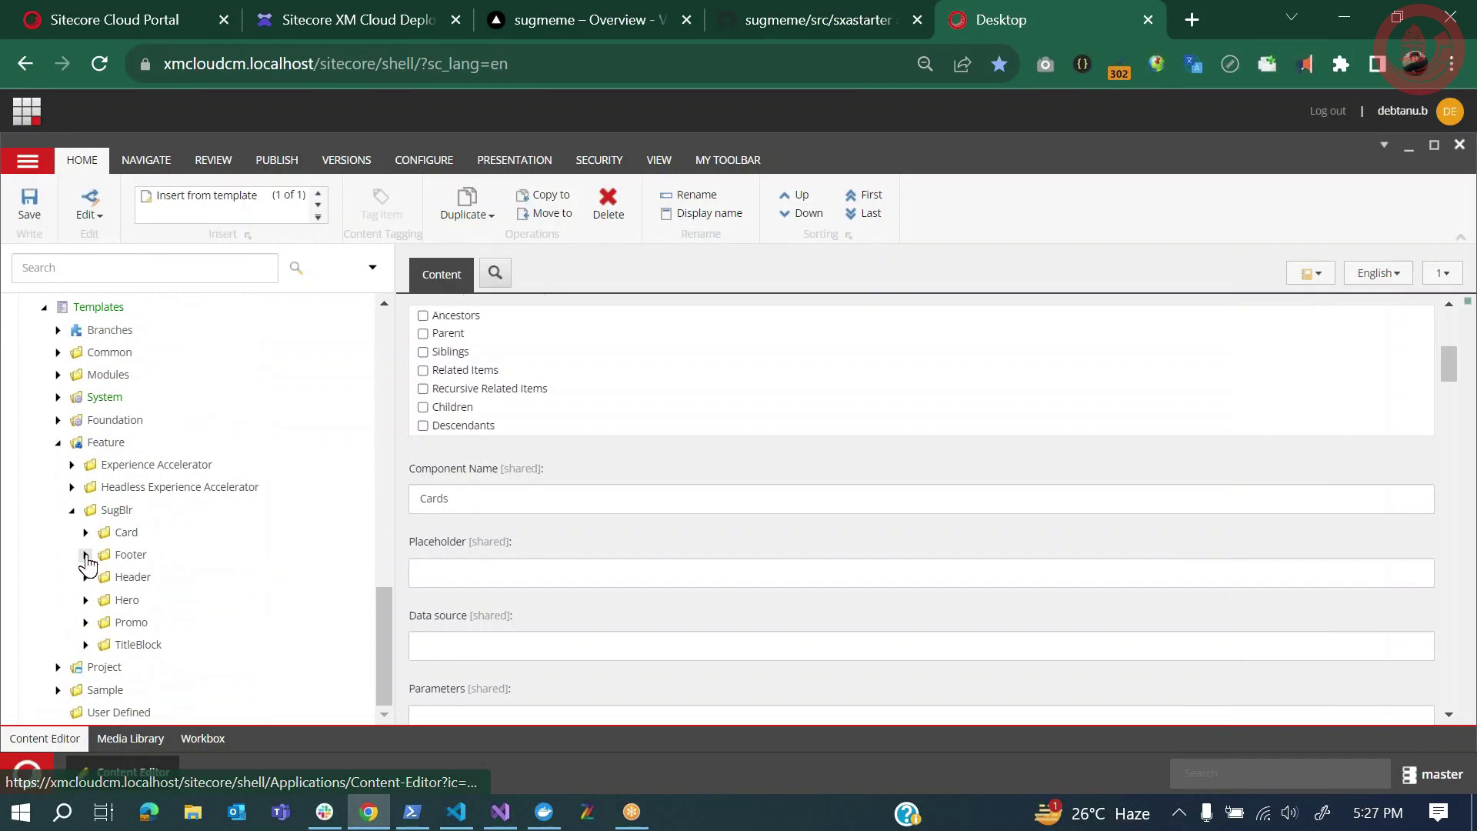
left_click(85, 532)
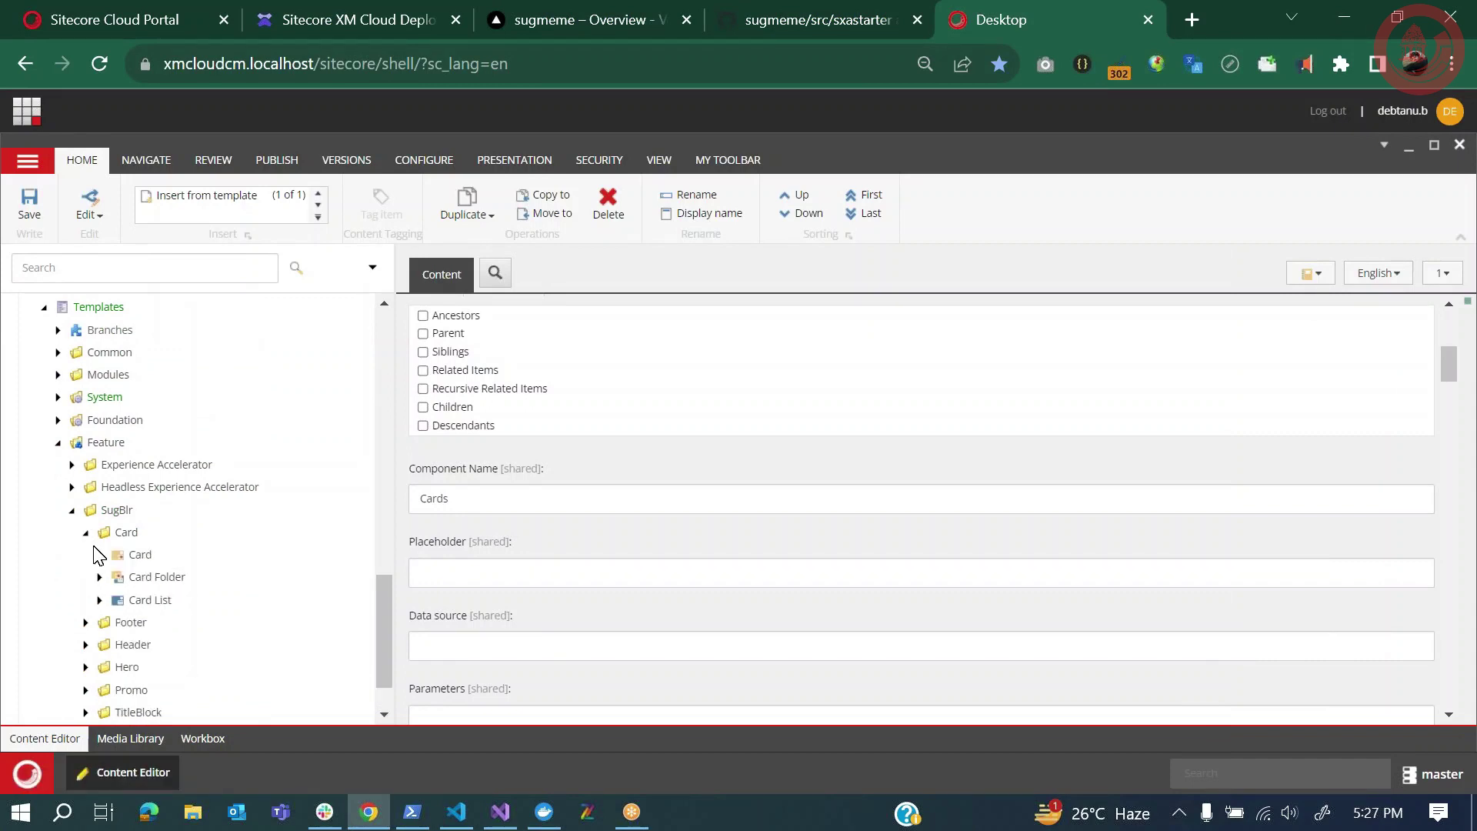
left_click(136, 557)
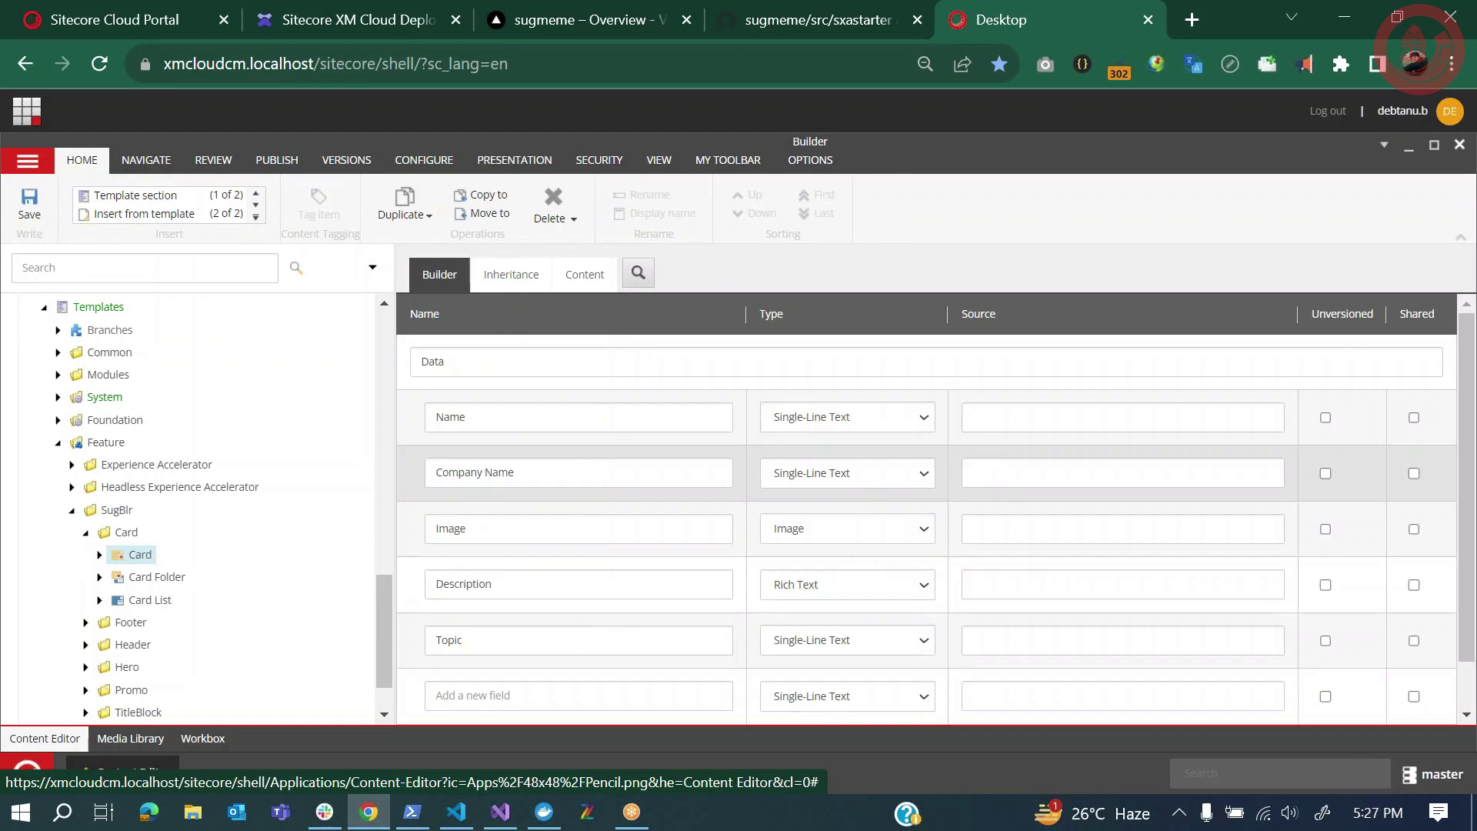
left_click(474, 472)
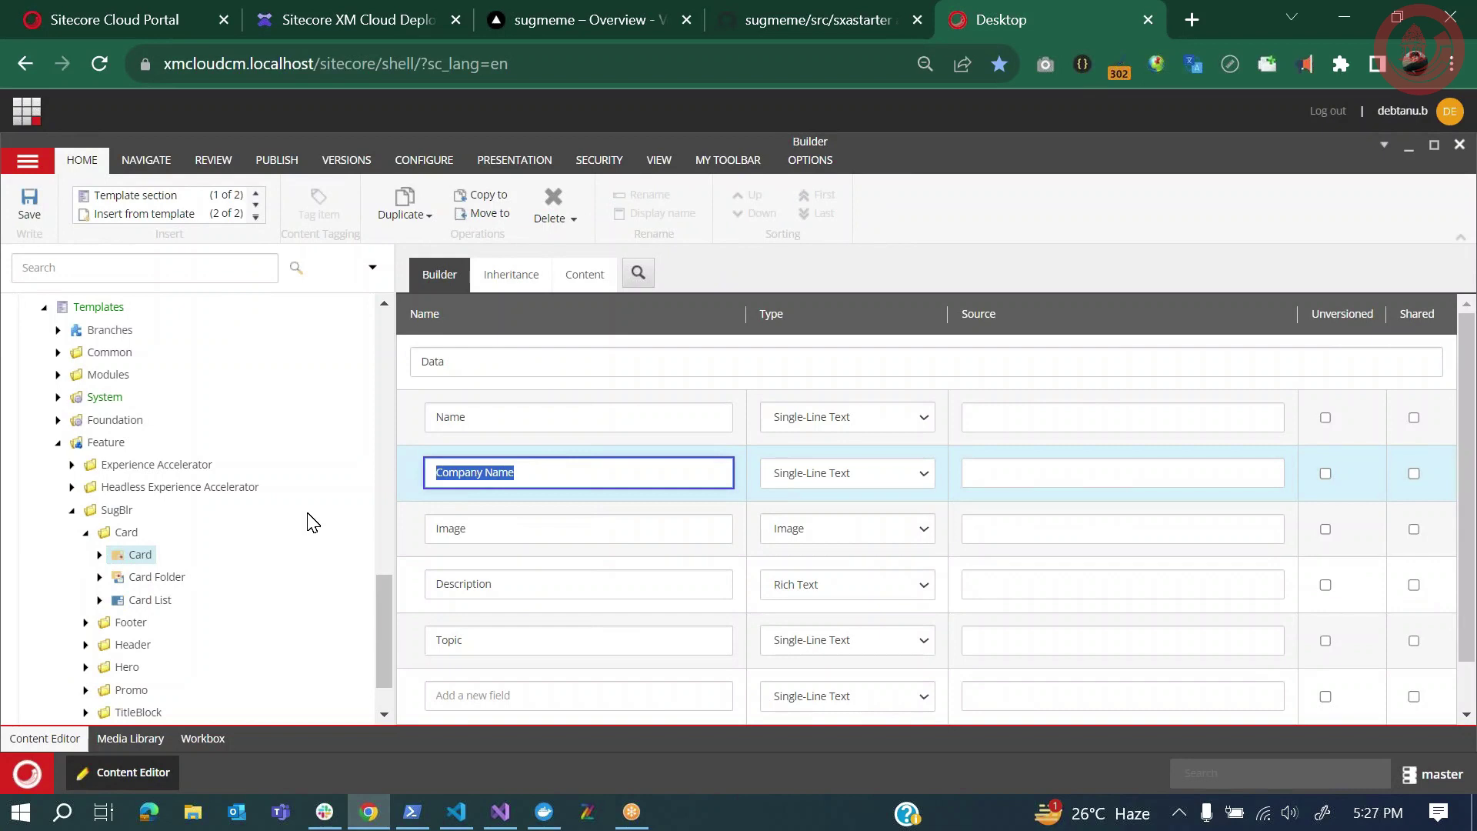
Run the Convert Field Names in Camel Casing script on the SugBlr templates folder and dismiss its completion dialog
right_click(123, 535)
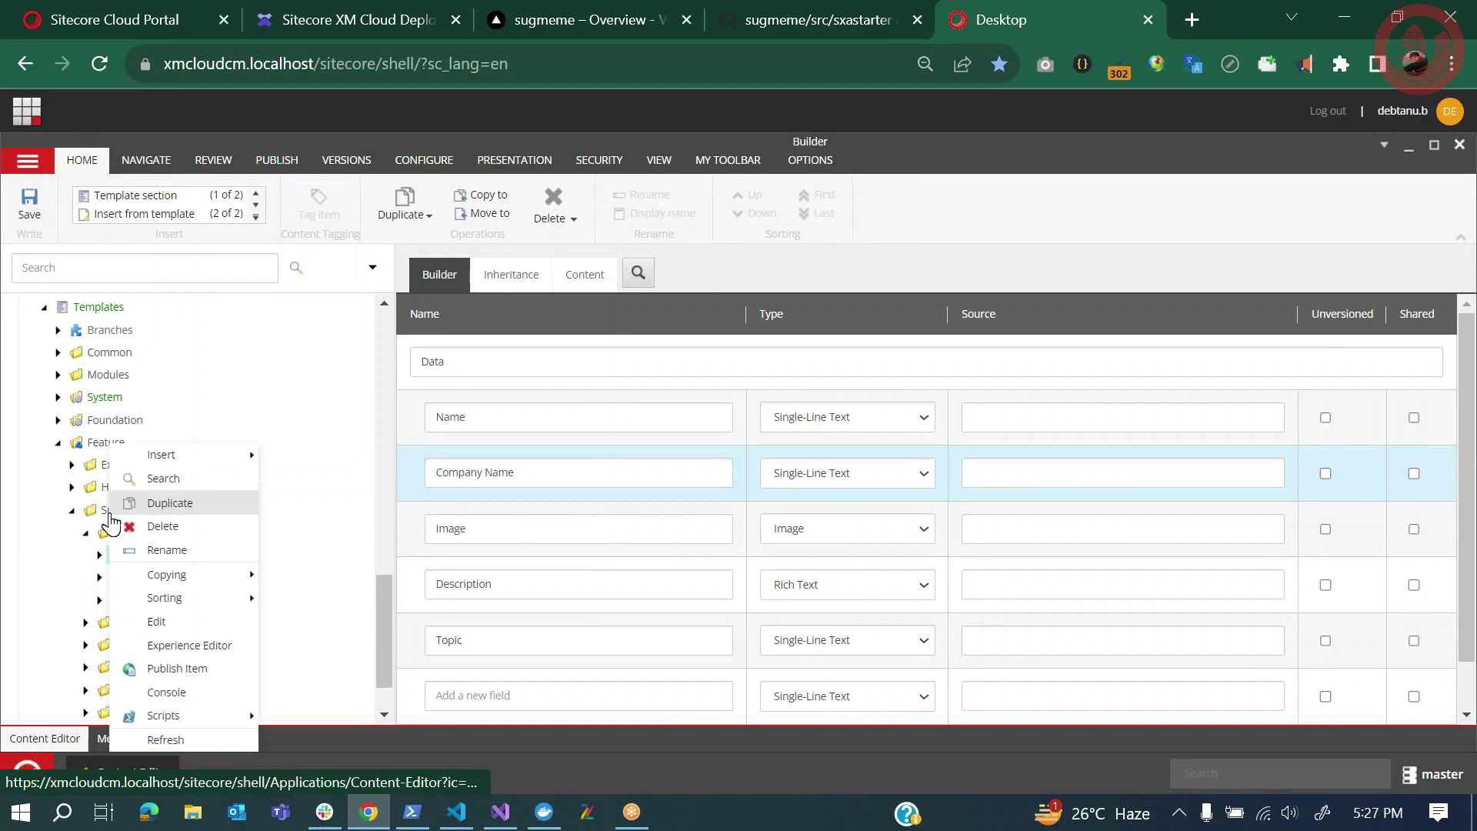
mouse_move(240, 715)
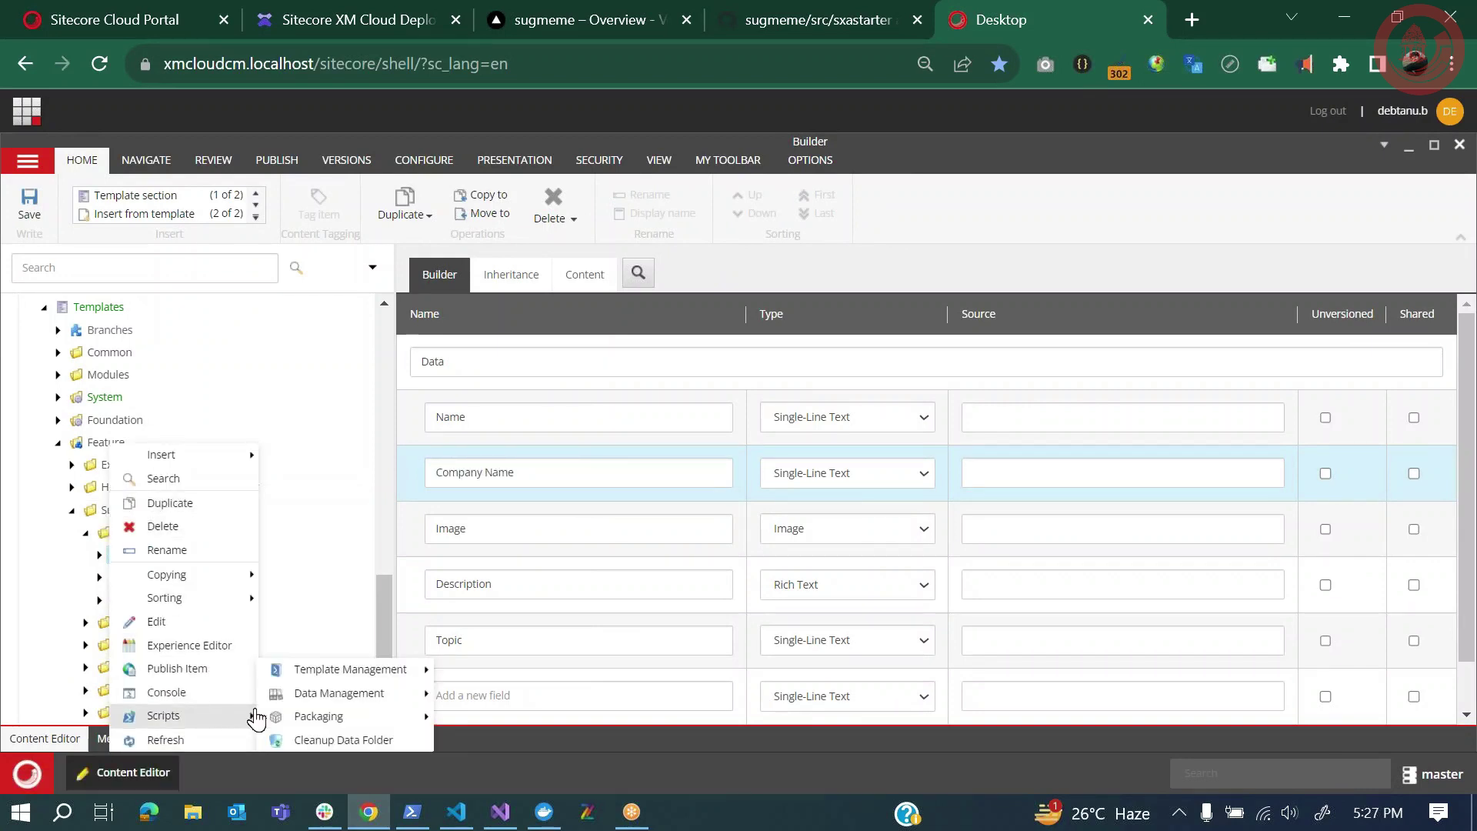
mouse_move(296, 693)
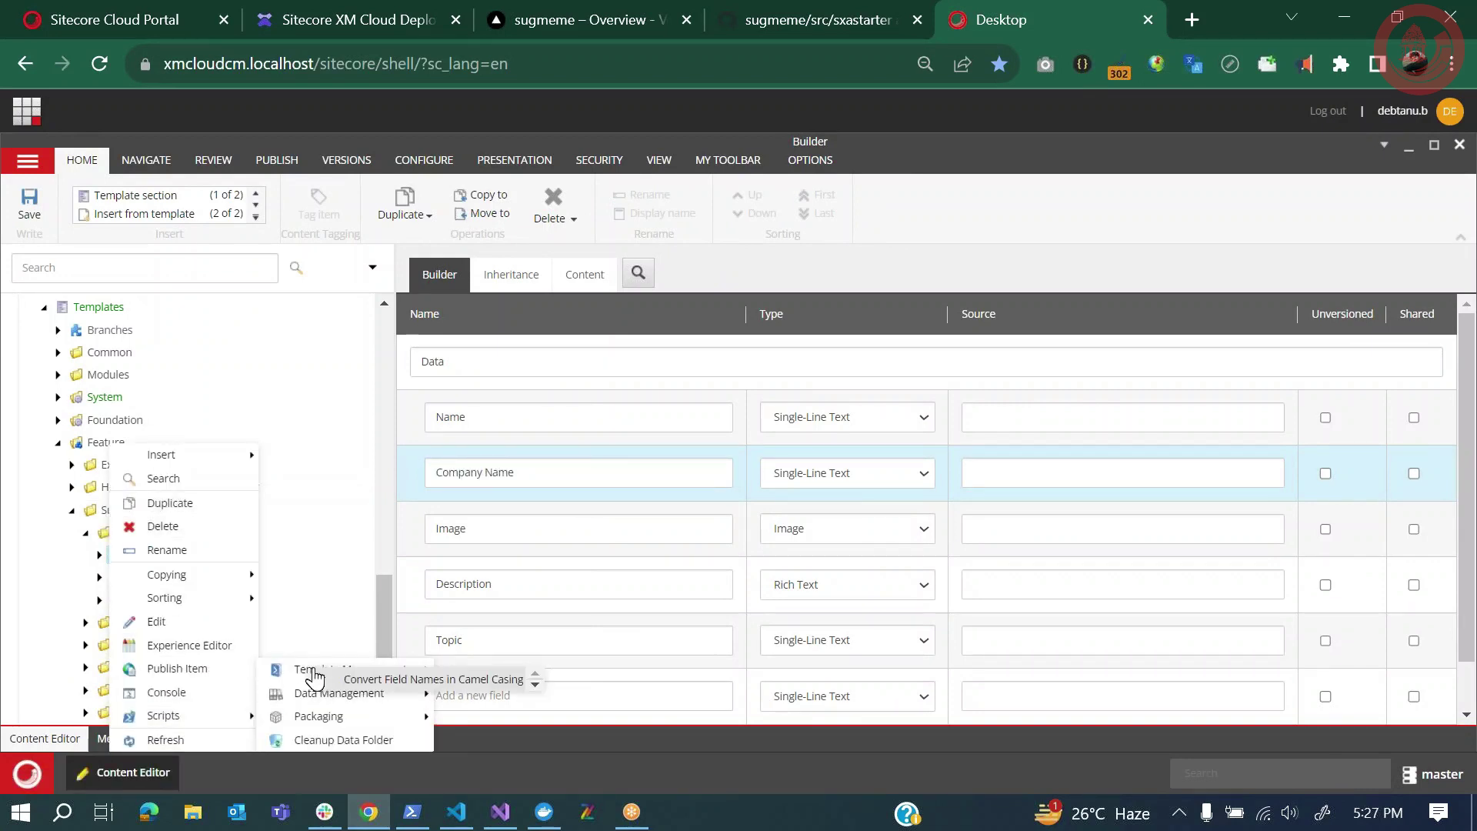
left_click(416, 680)
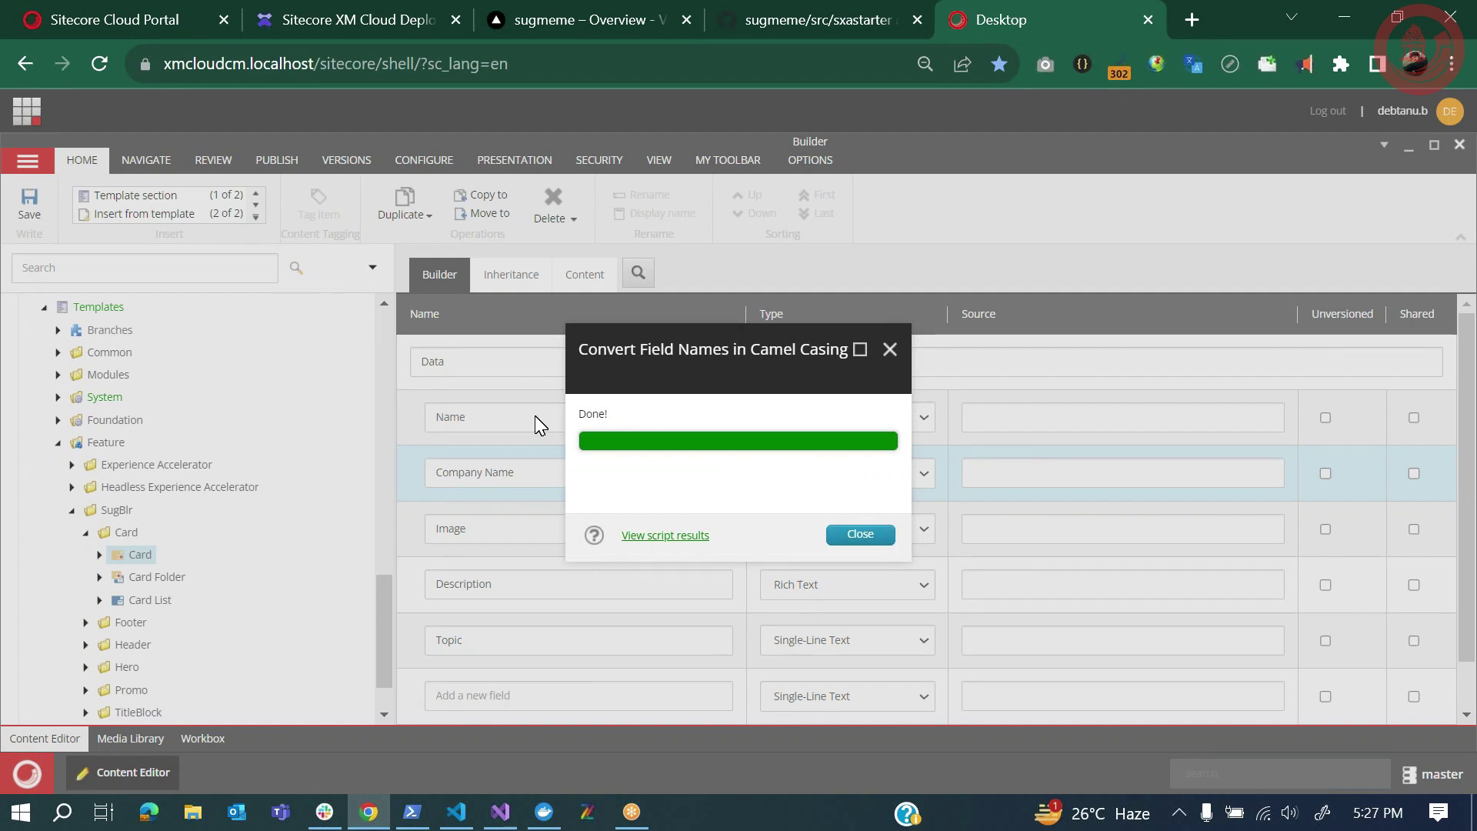
left_click(854, 535)
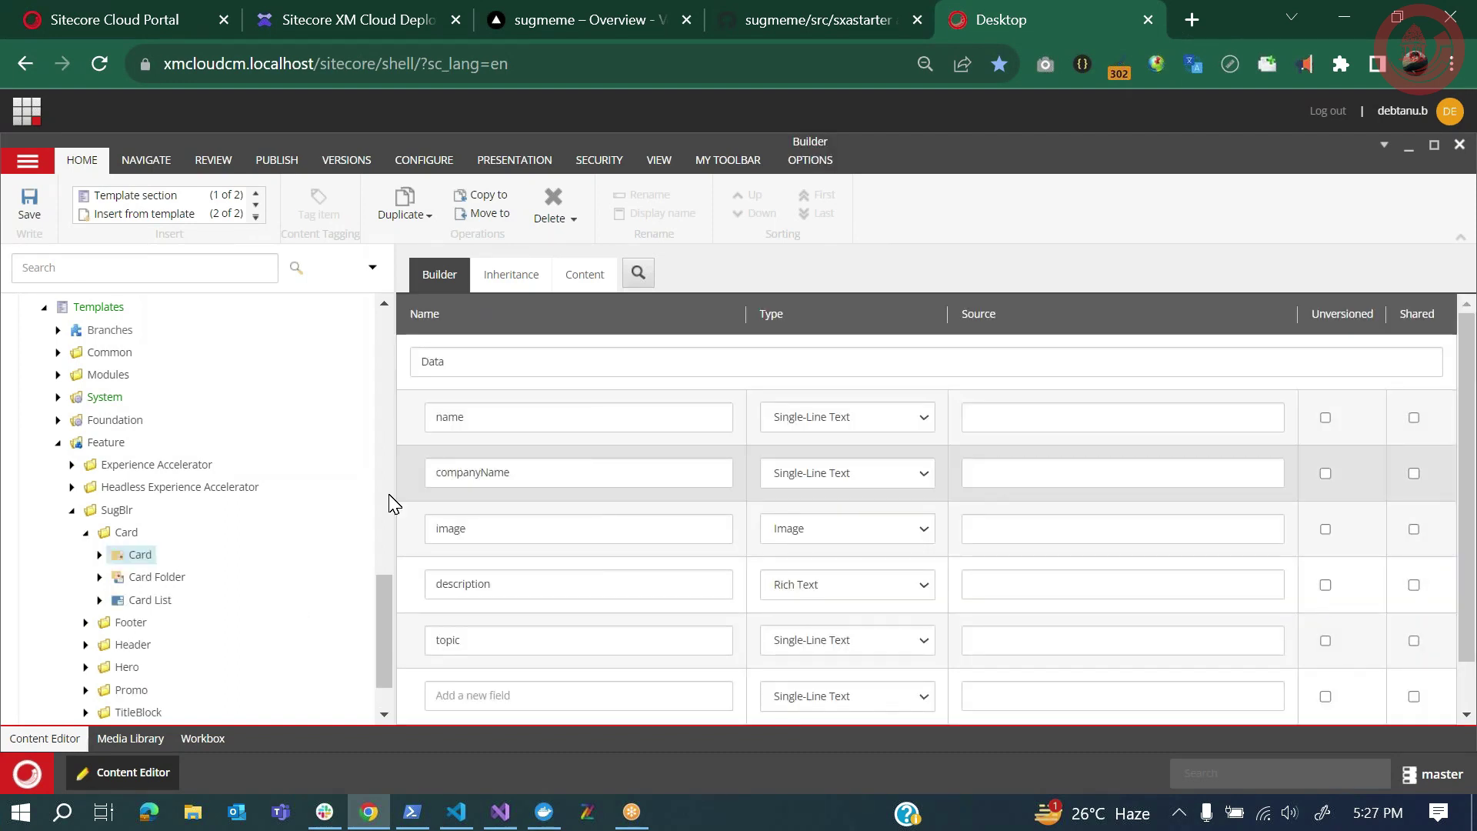
Look over the renderings and sugmeme content in the tree, and switch to the PowerShell window
scroll(290, 514, "up", 10)
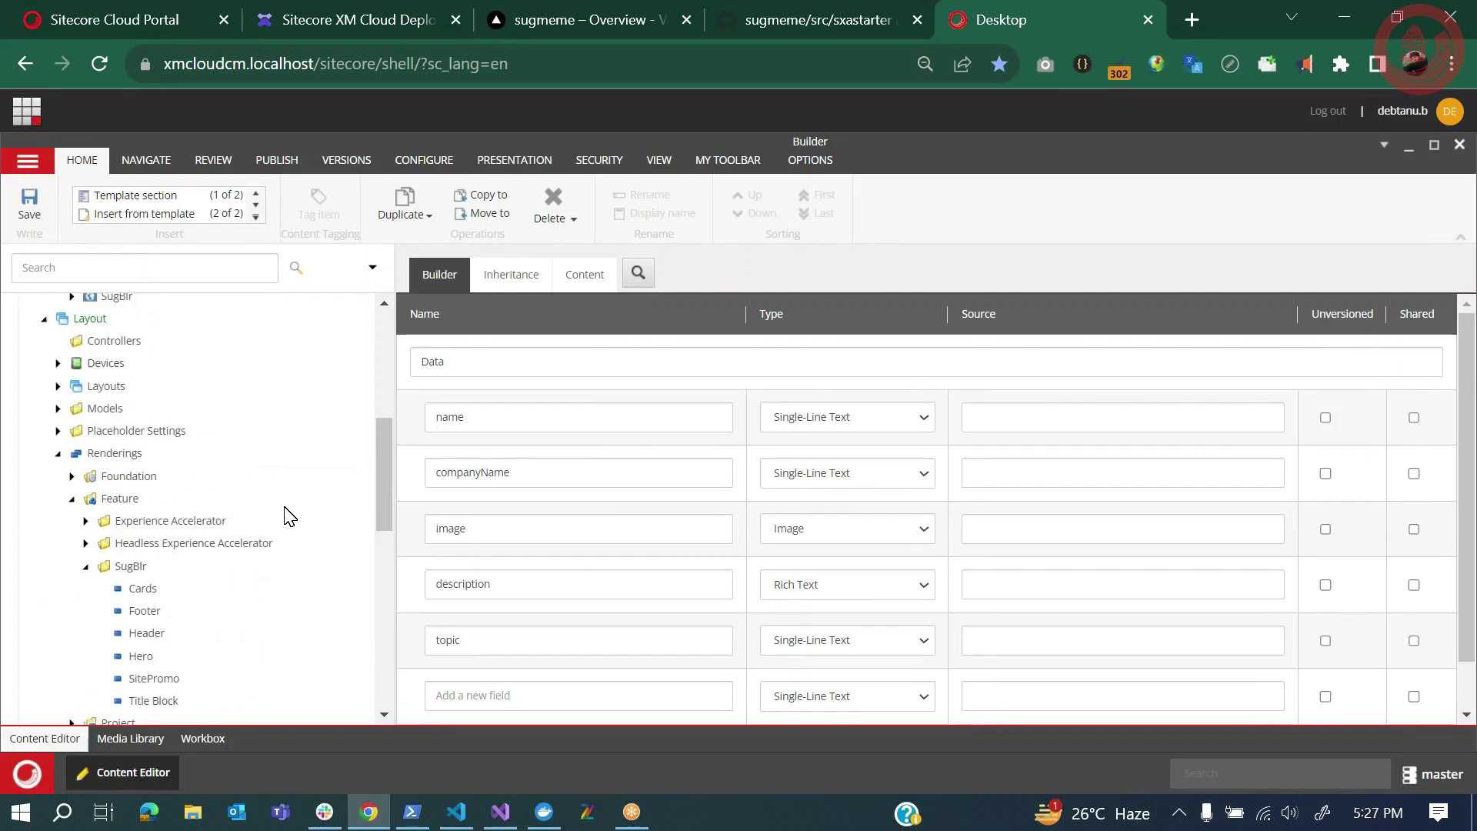
scroll(290, 515, "up", 3)
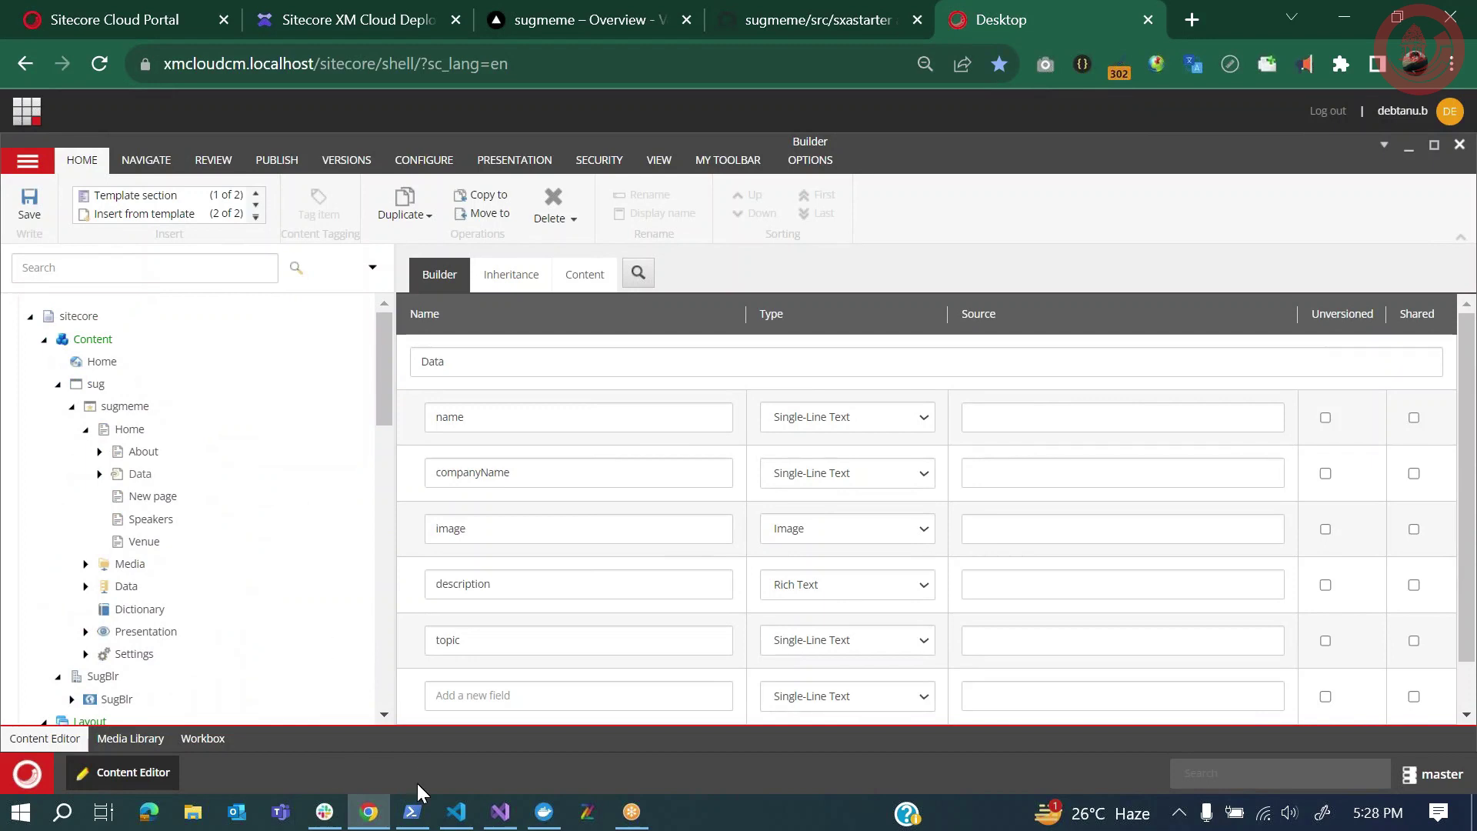
mouse_move(416, 827)
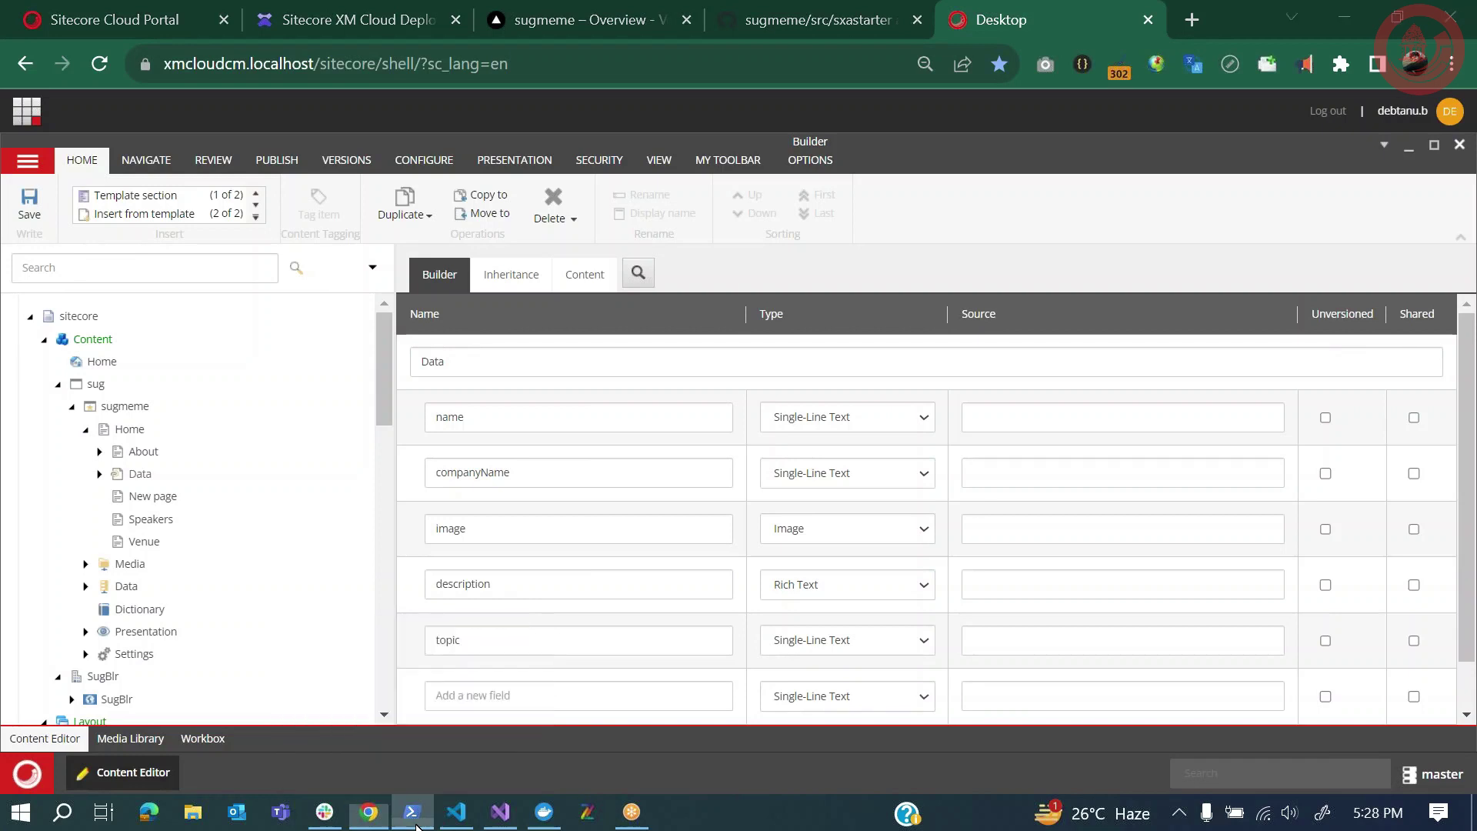
left_click(415, 823)
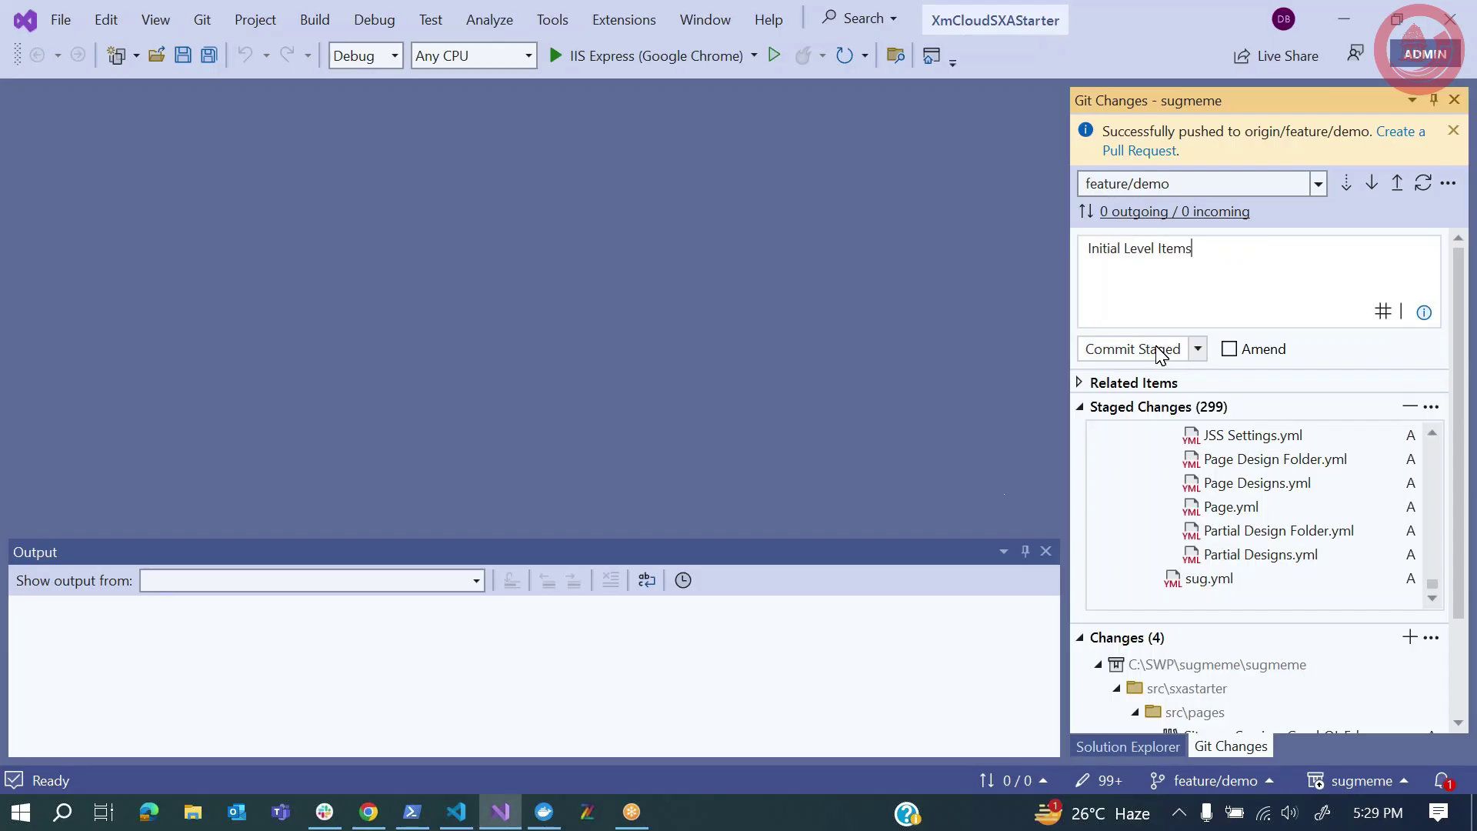
In Visual Studio, commit the staged changes with the message "Initial Level Items" and push the feature/demo branch
left_click(1116, 350)
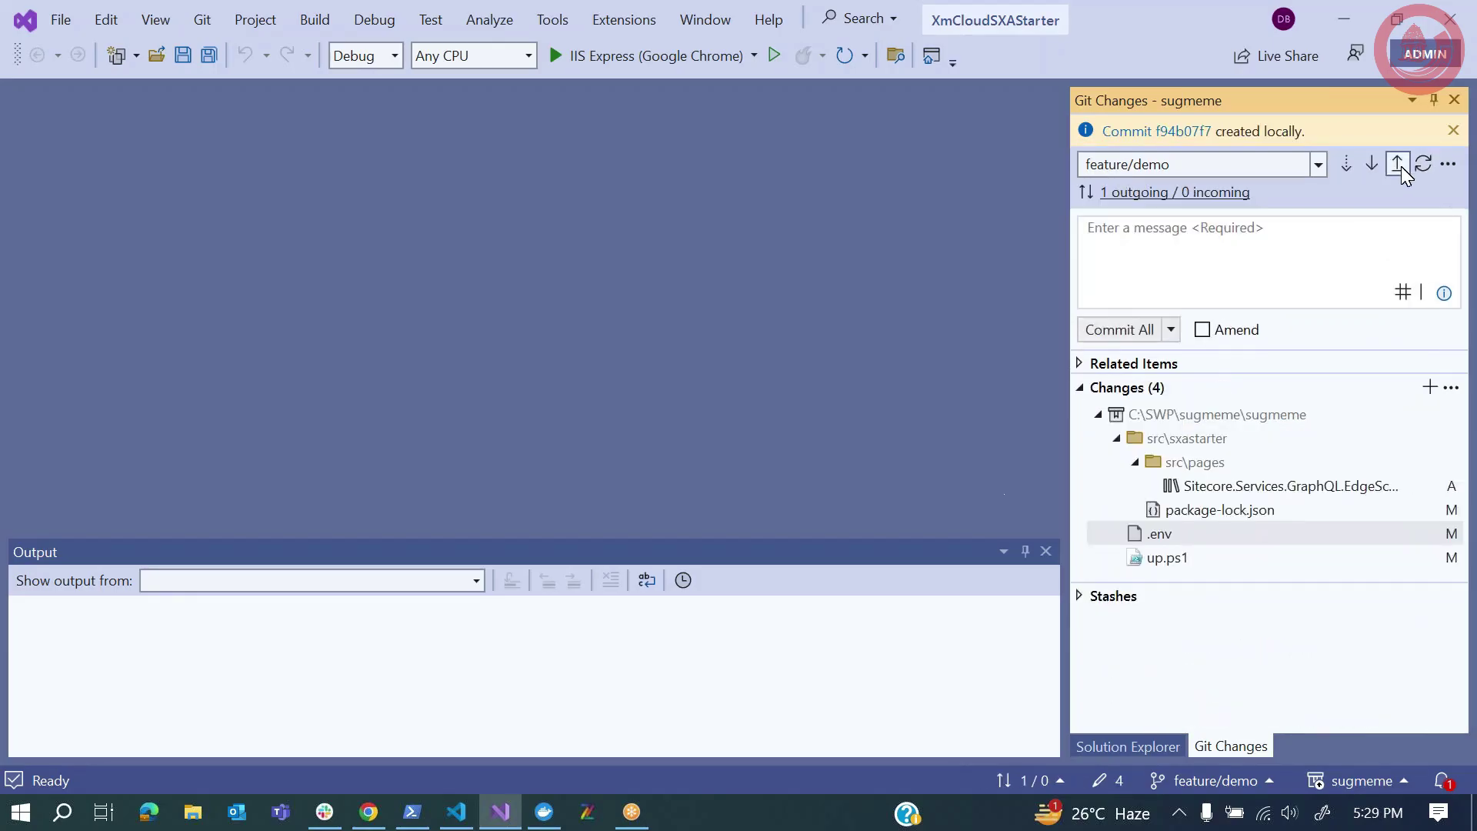
left_click(1398, 165)
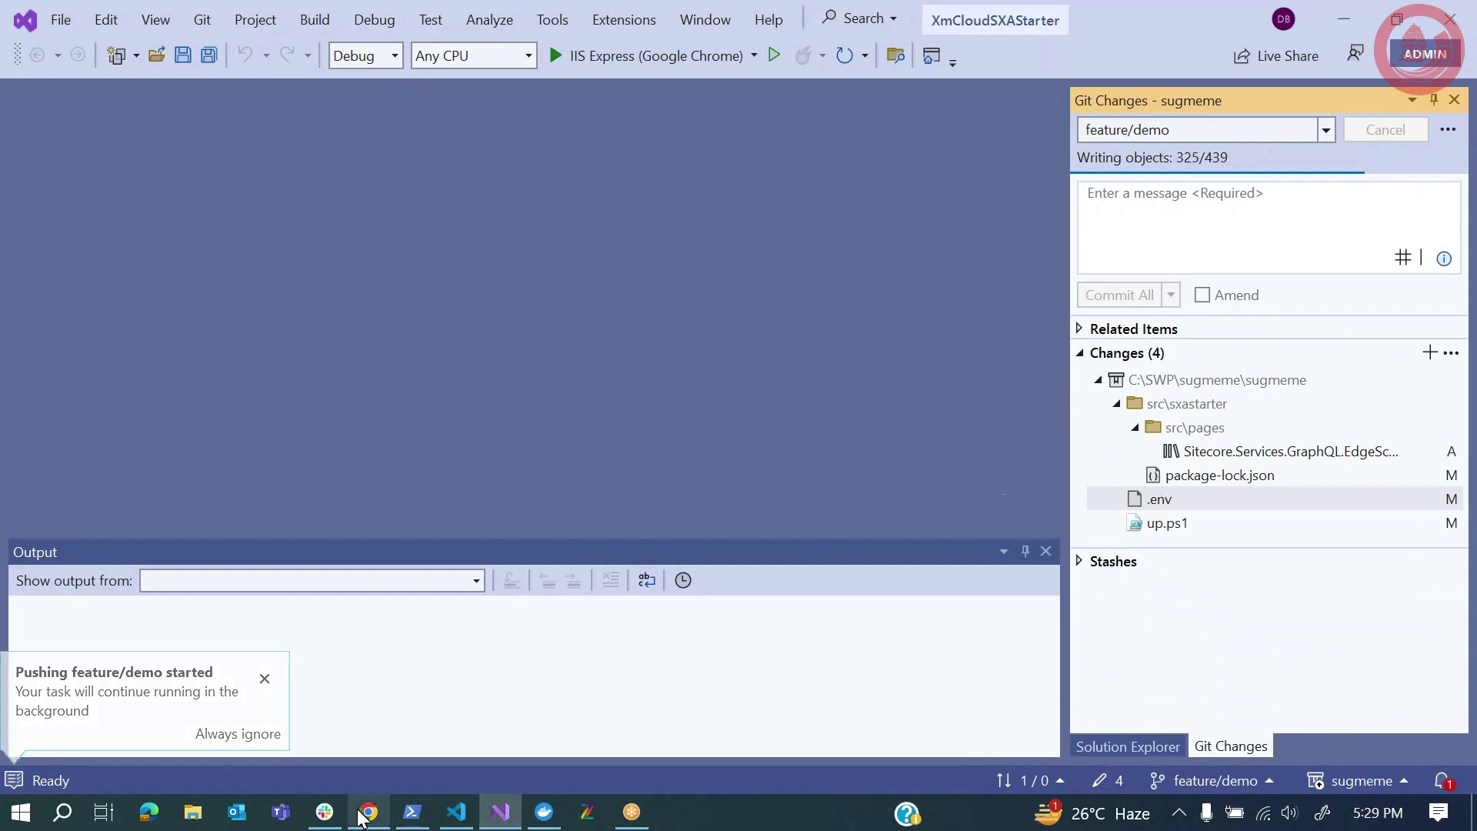
Switch to Chrome and create a GitHub pull request in the sugmeme repository from feature/demo into main
mouse_move(368, 814)
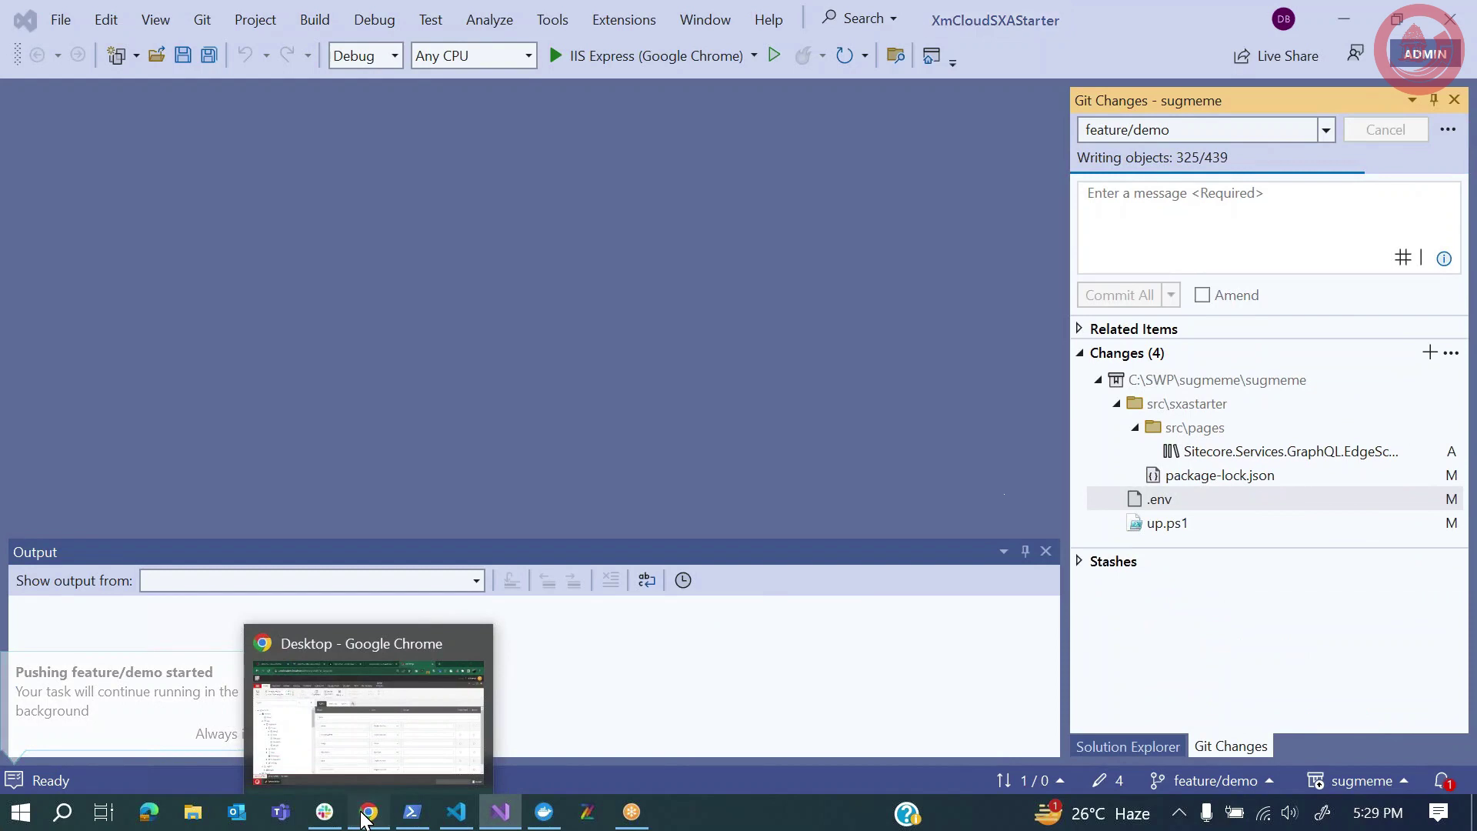
left_click(363, 814)
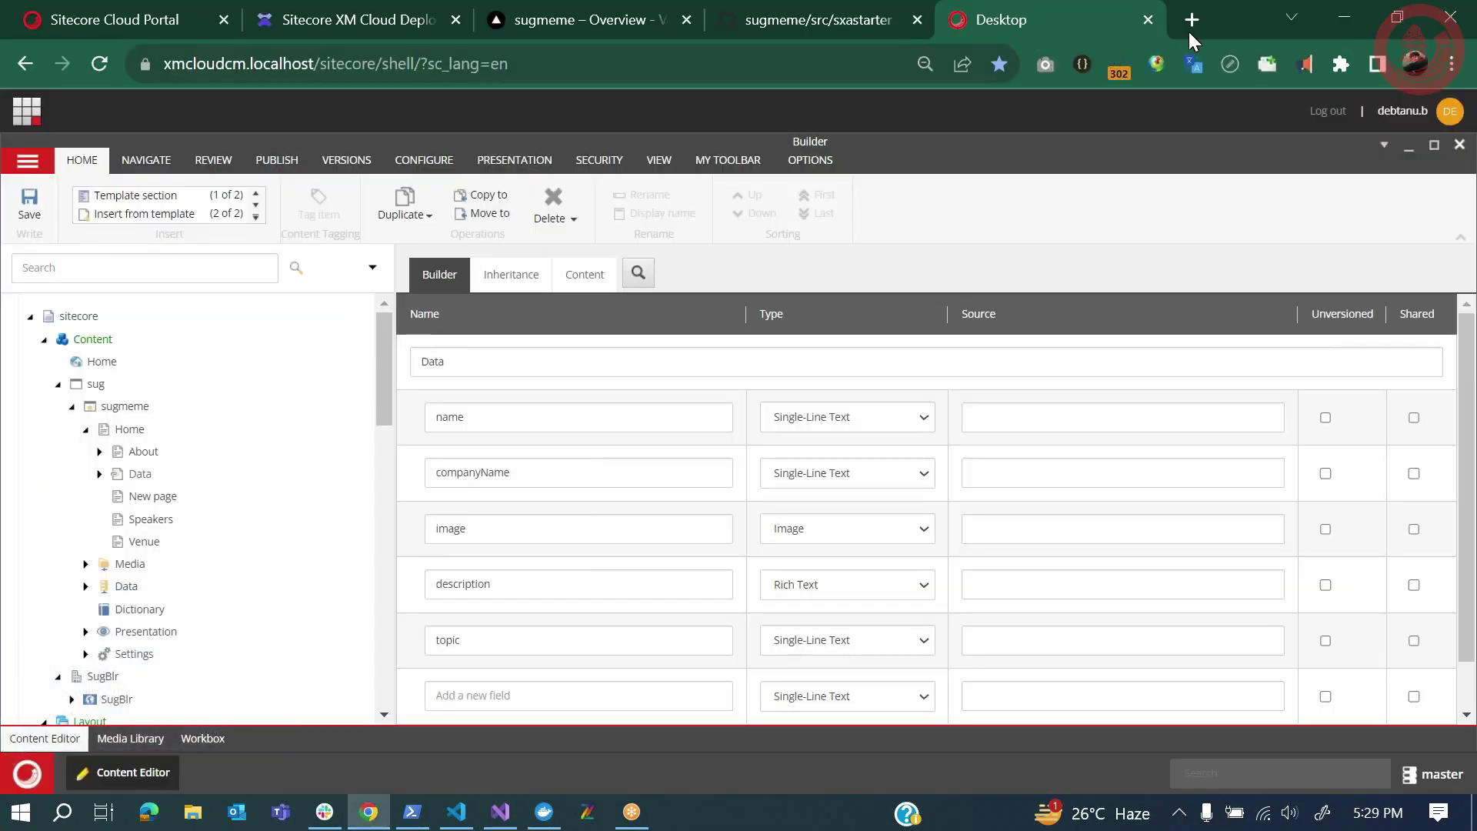
left_click(542, 36)
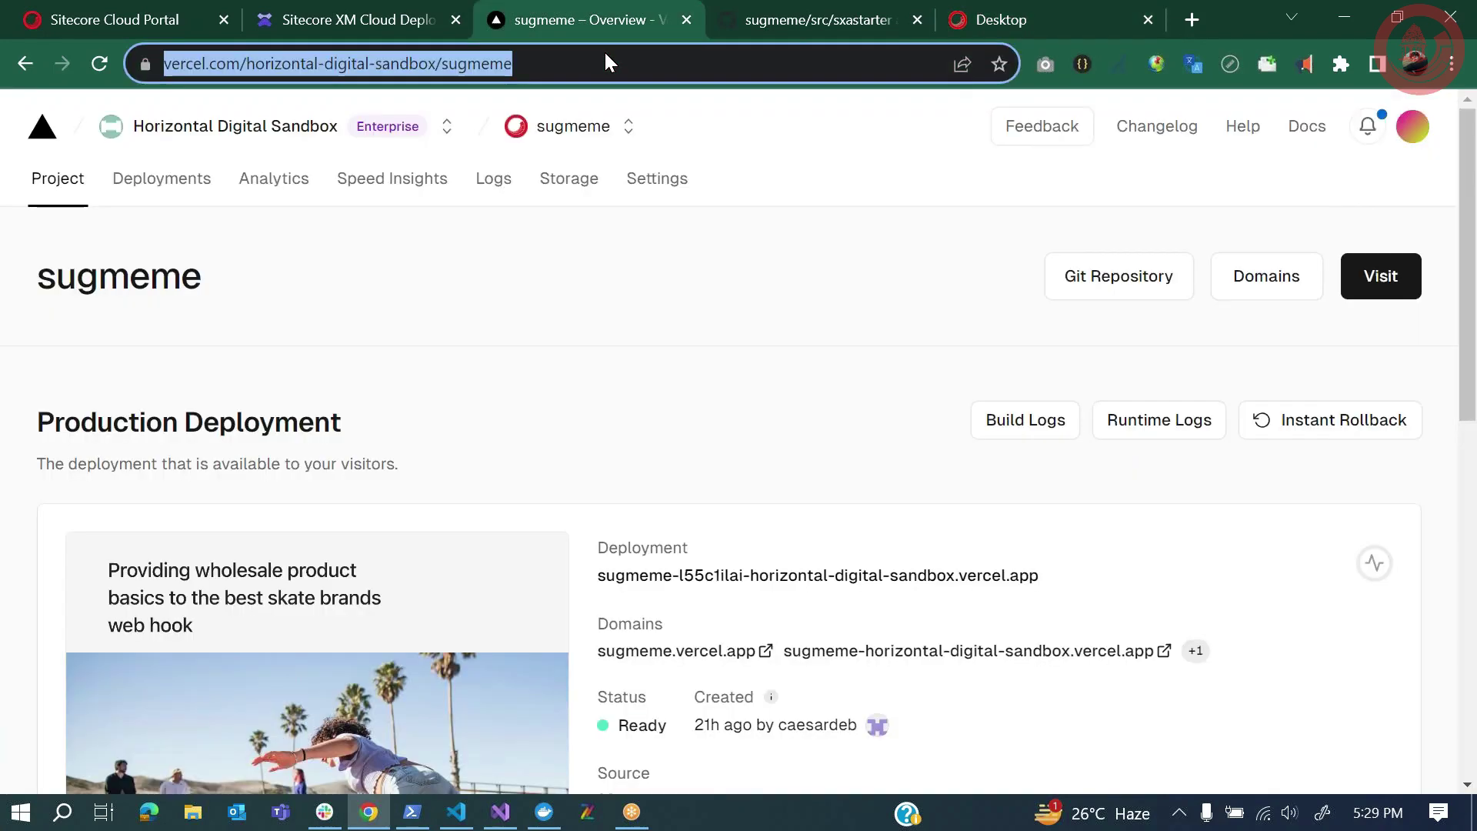
left_click(749, 34)
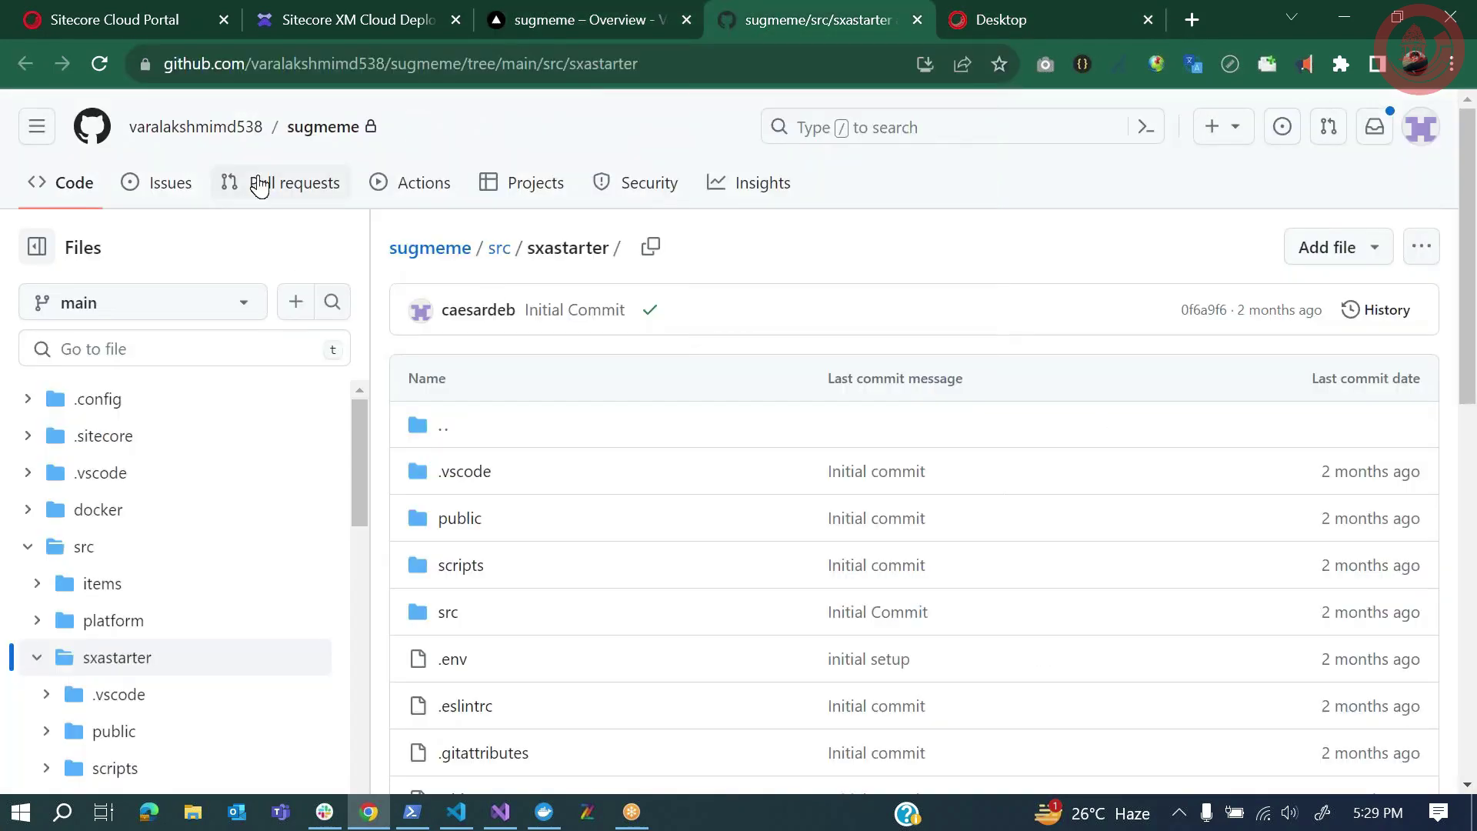
left_click(283, 187)
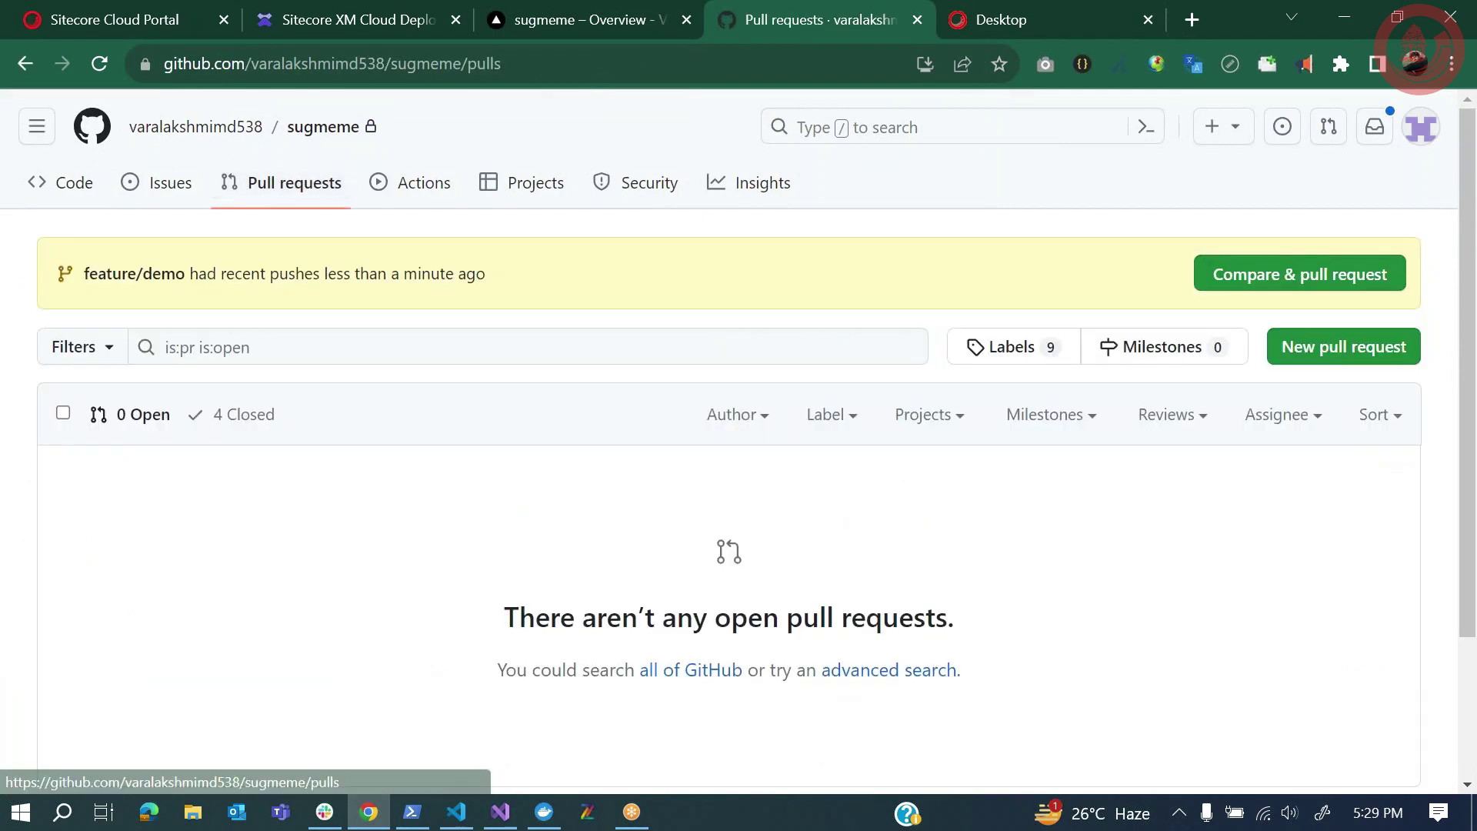
left_click(1257, 283)
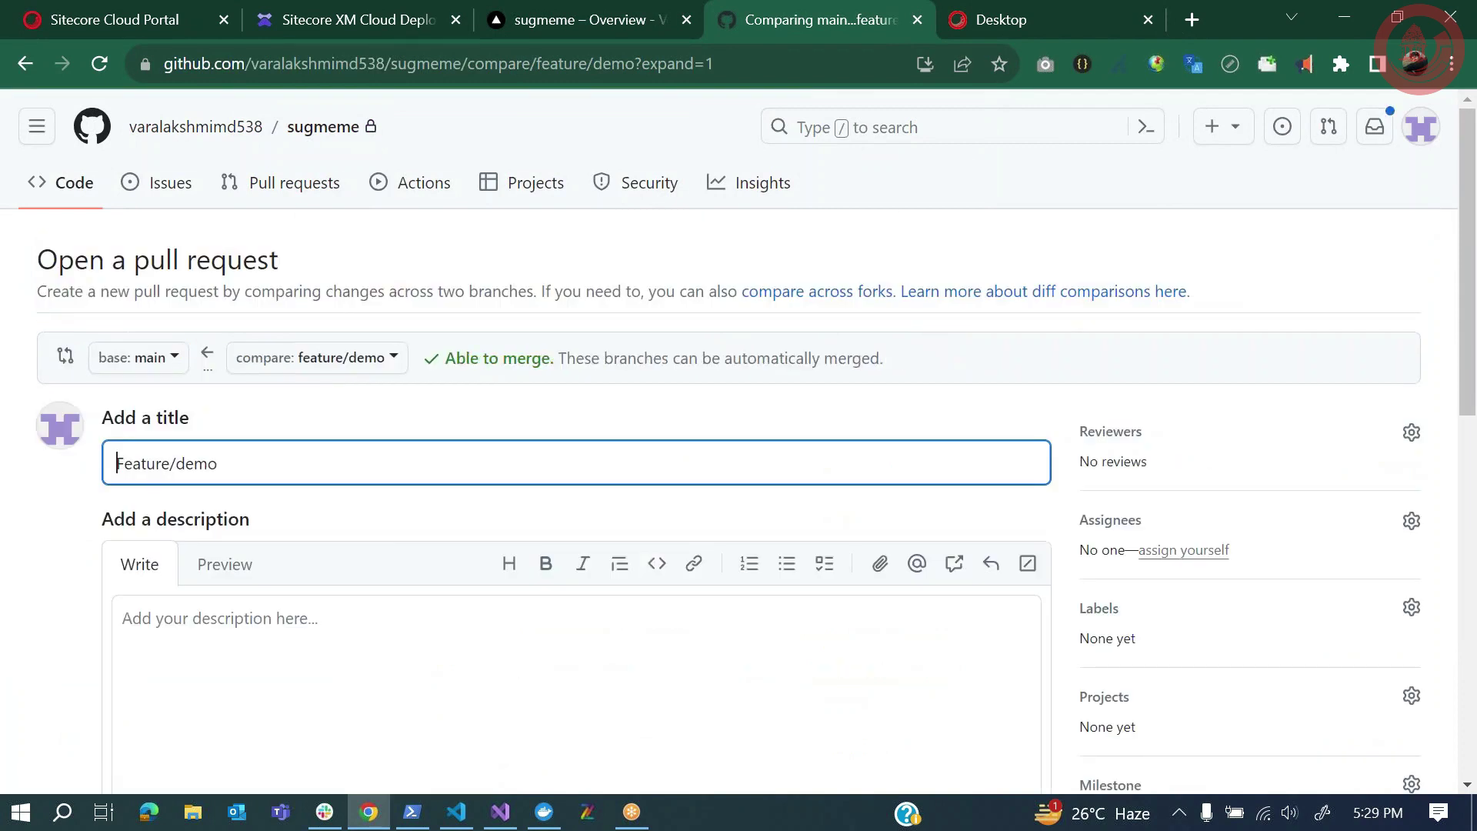
scroll(738, 439, "down", 1)
scroll(264, 461, "down", 7)
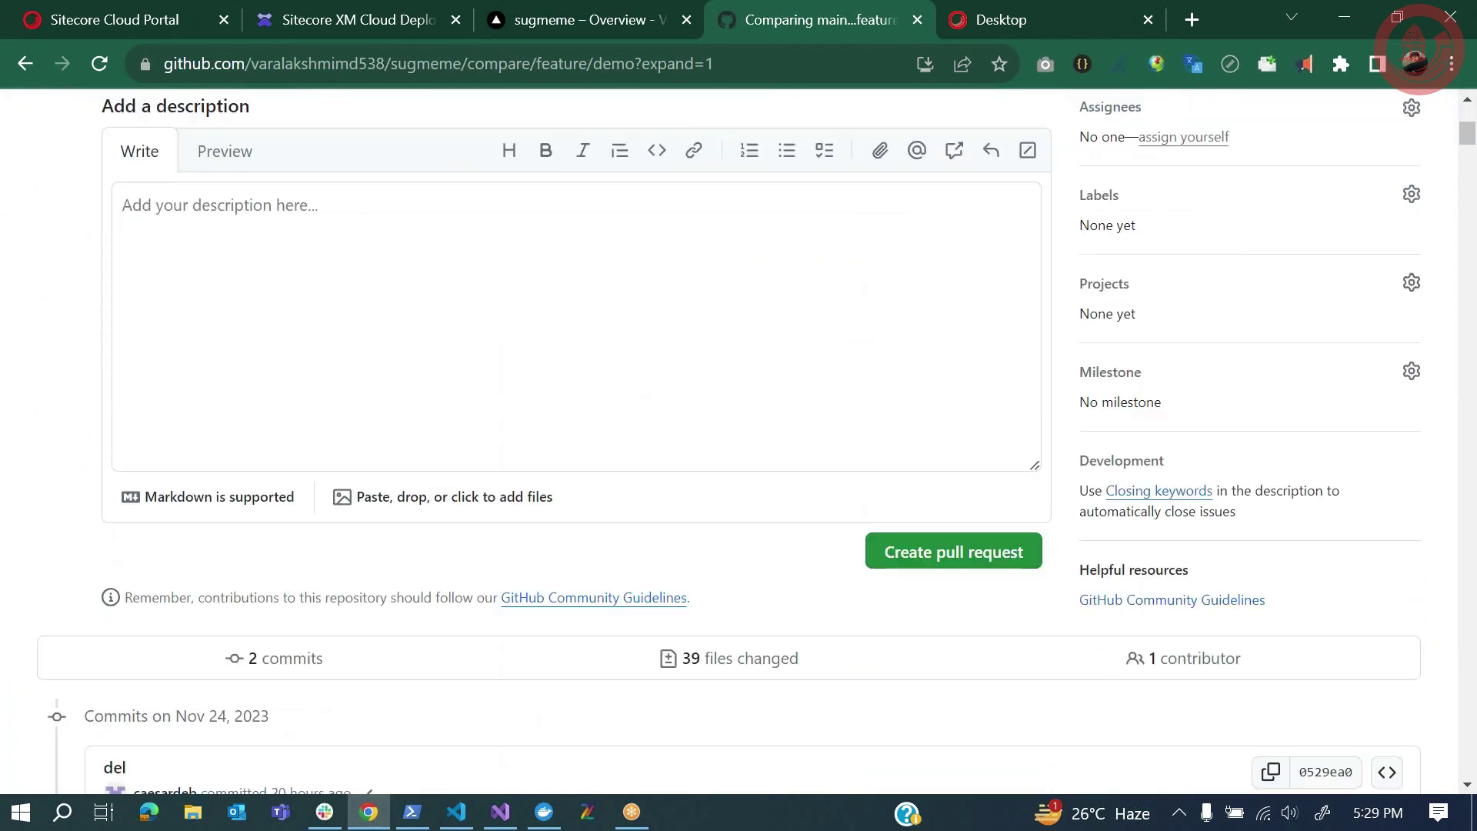
left_click(965, 412)
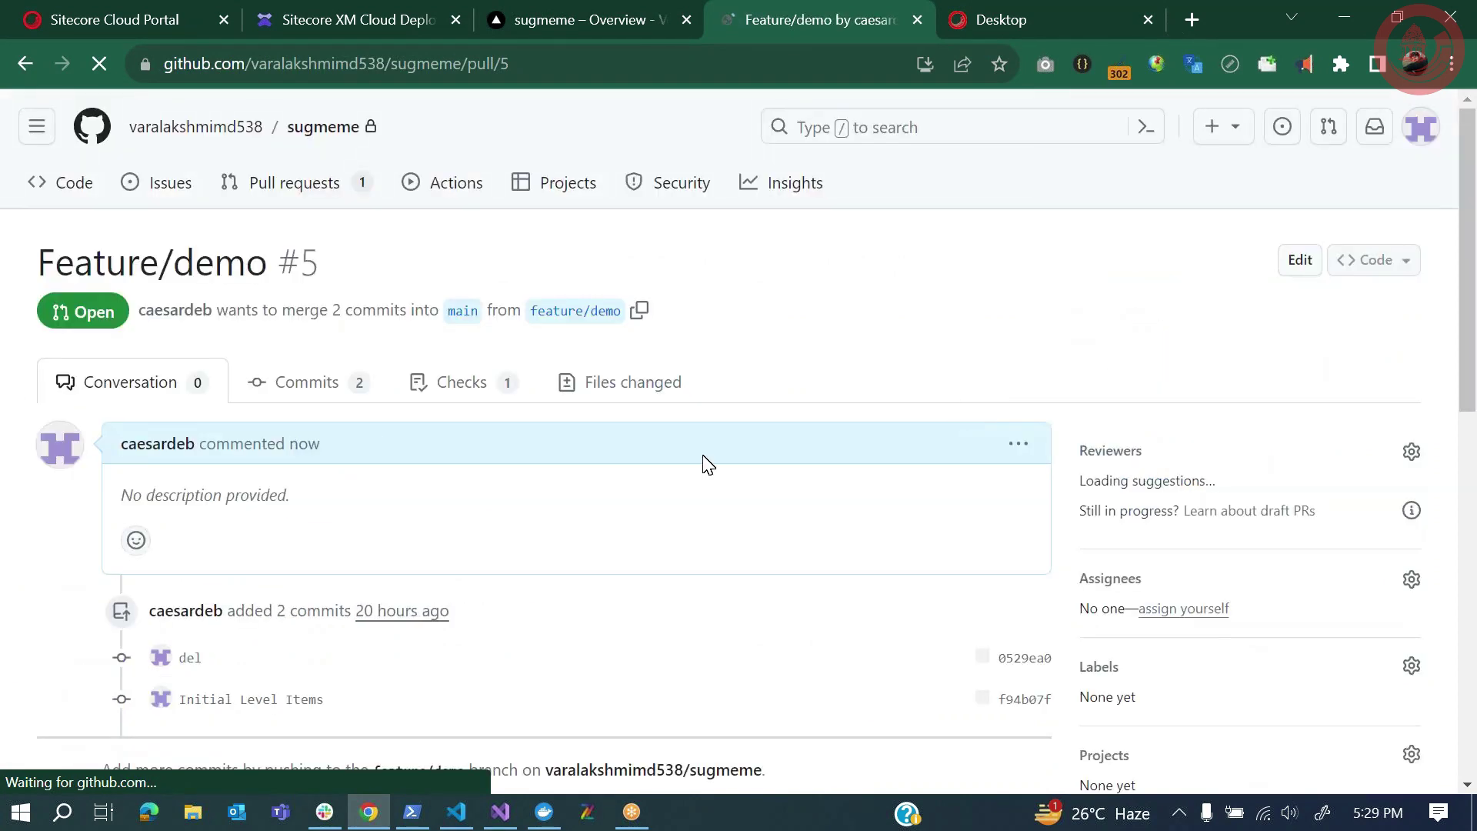
Merge the Feature/demo pull request into main and confirm the merge
scroll(467, 486, "down", 6)
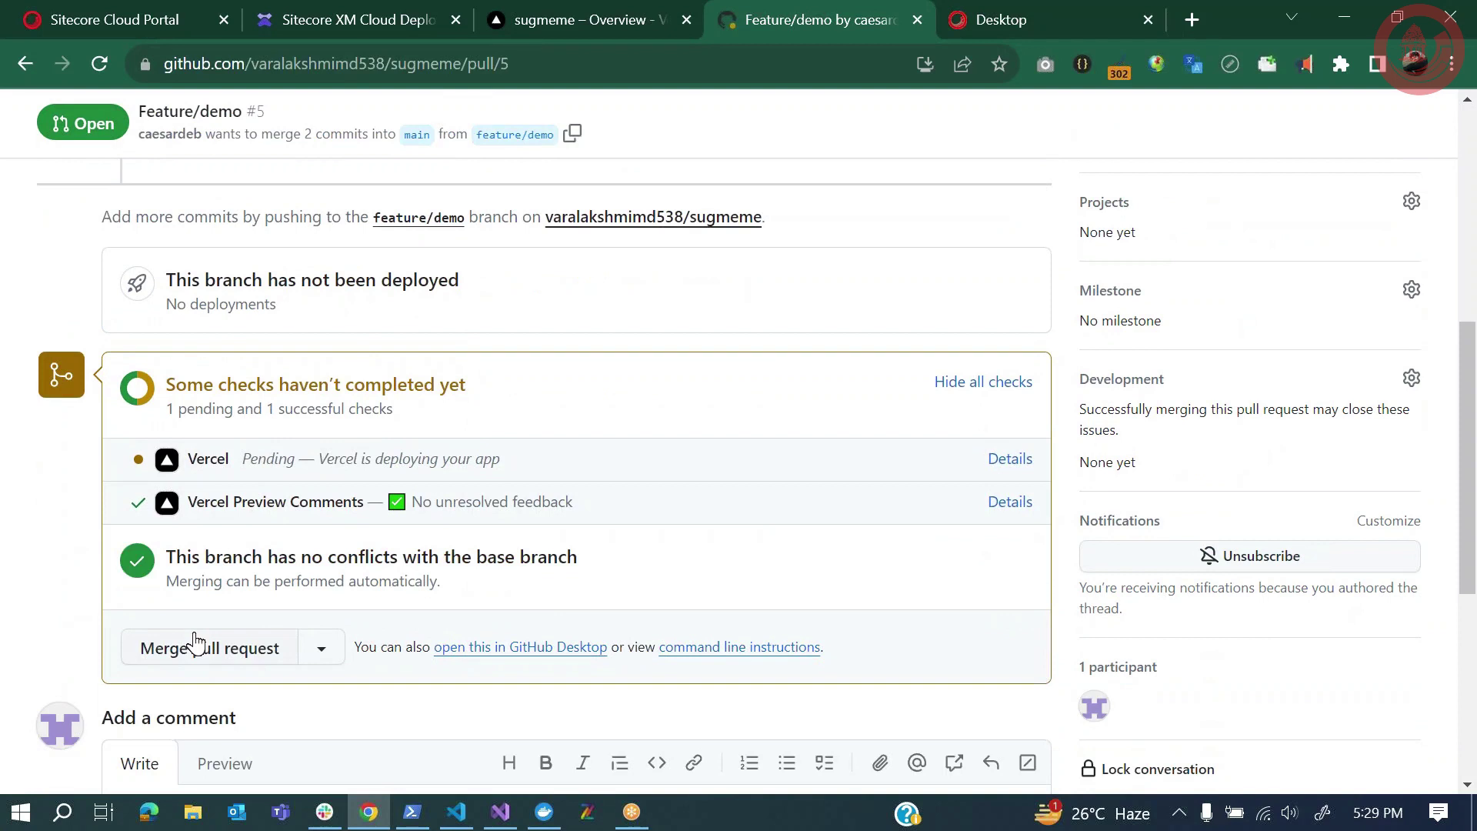
left_click(197, 645)
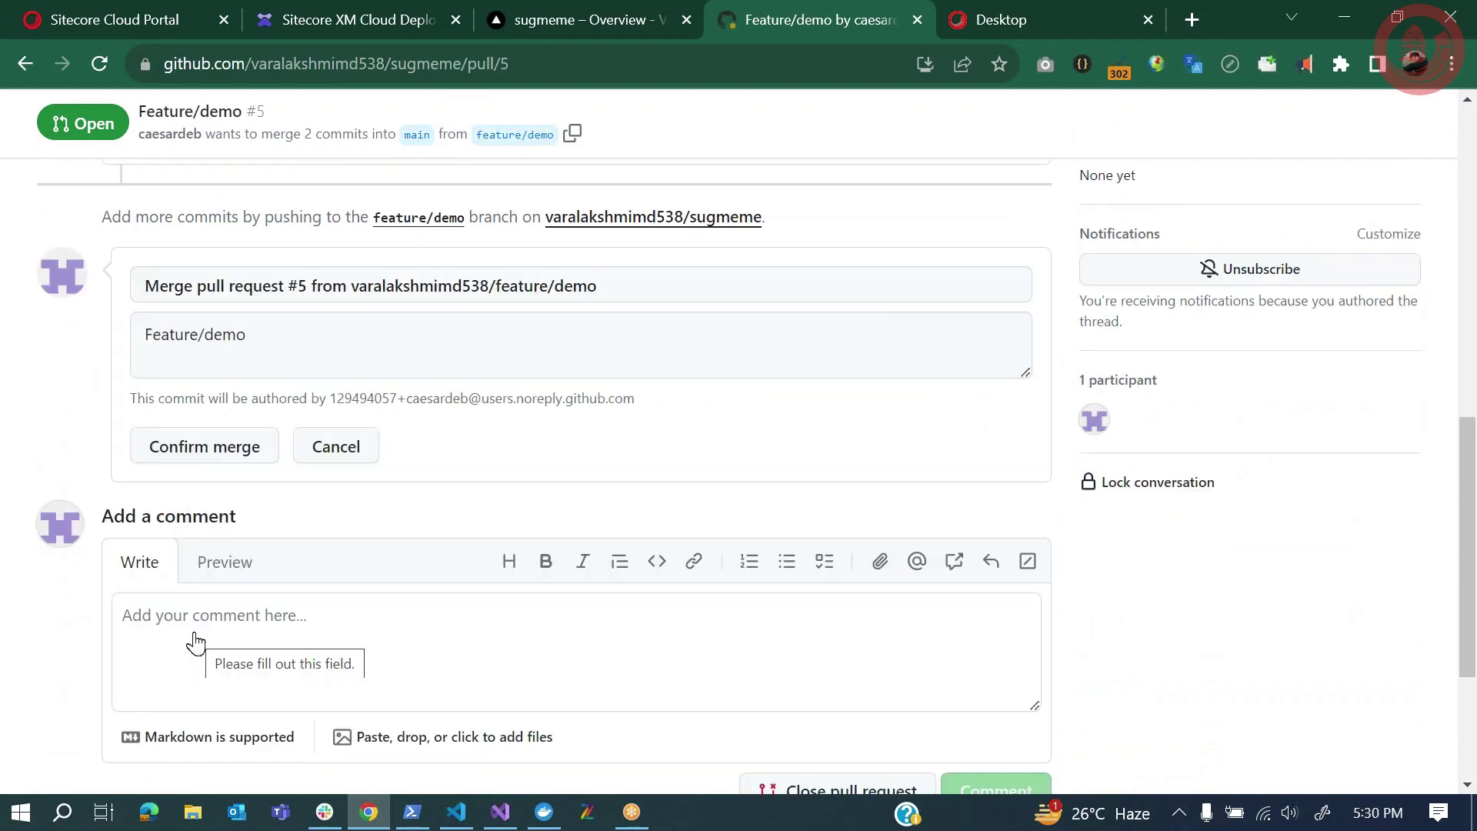
left_click(192, 448)
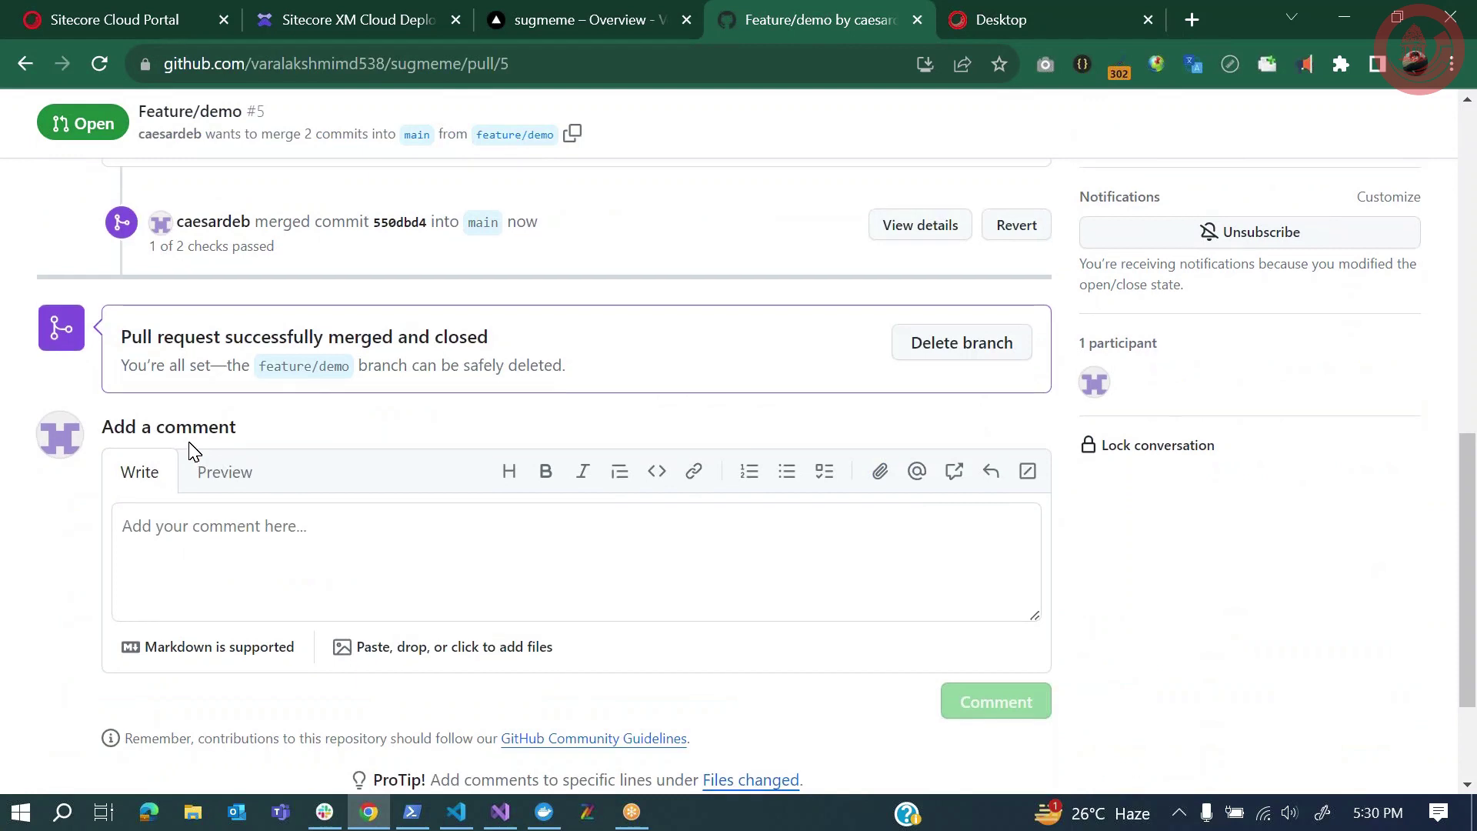
scroll(194, 452, "up", 3)
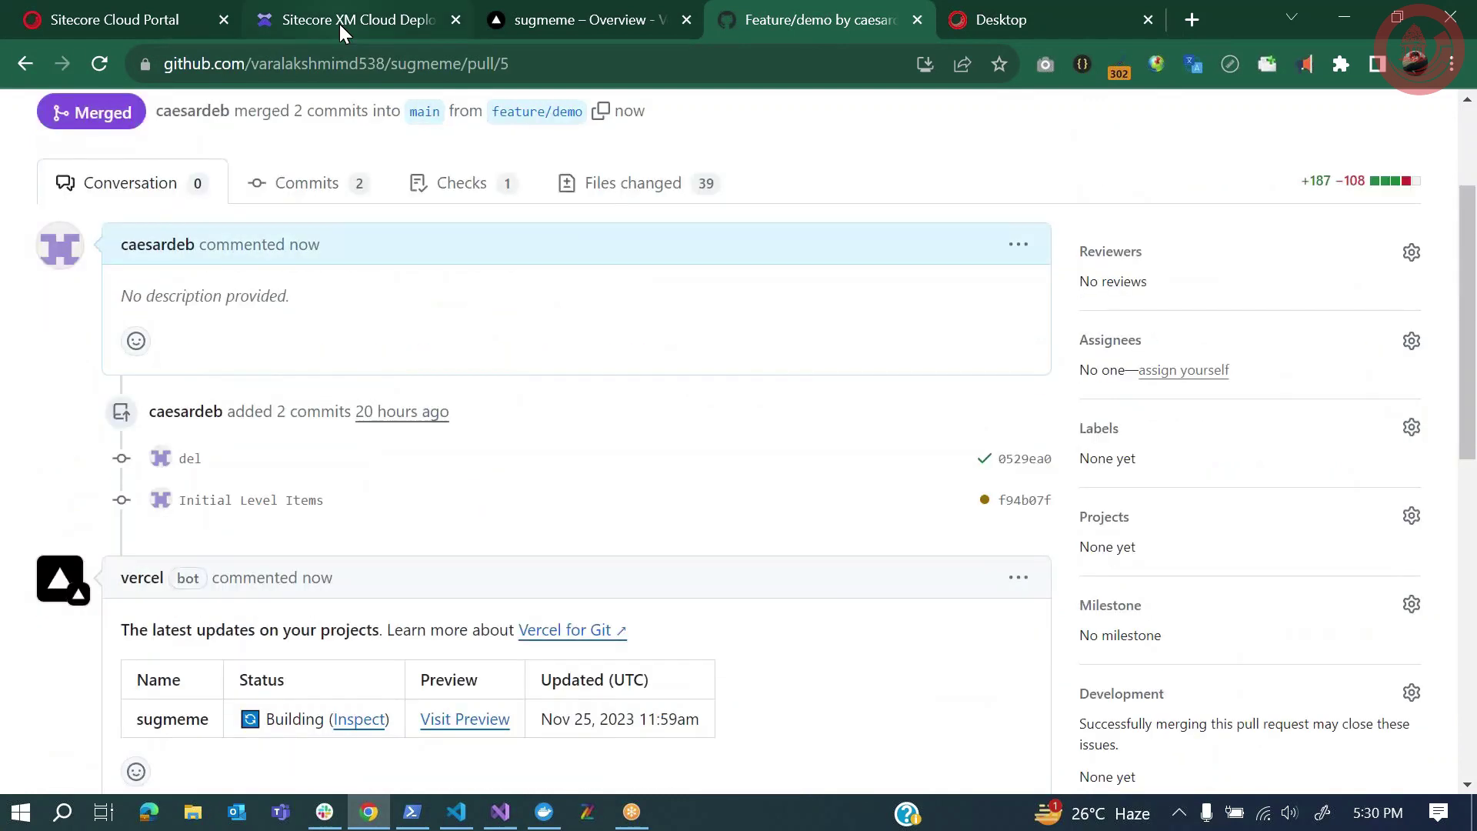
In XM Cloud Deploy, open the sugmeme project's dev environment and view the newest deployment's log, dated November 25th, 2023
left_click(339, 24)
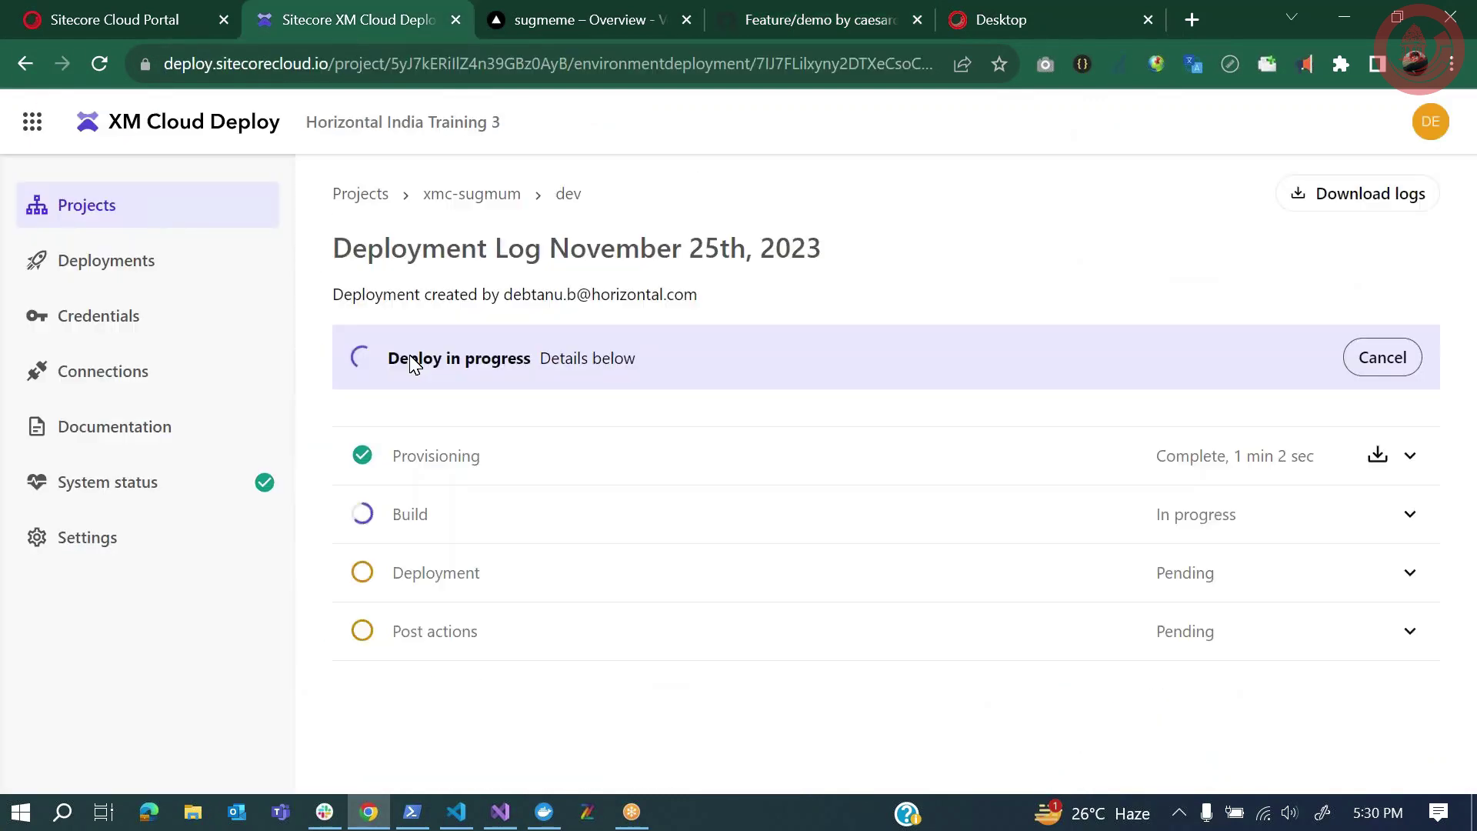
left_click(104, 221)
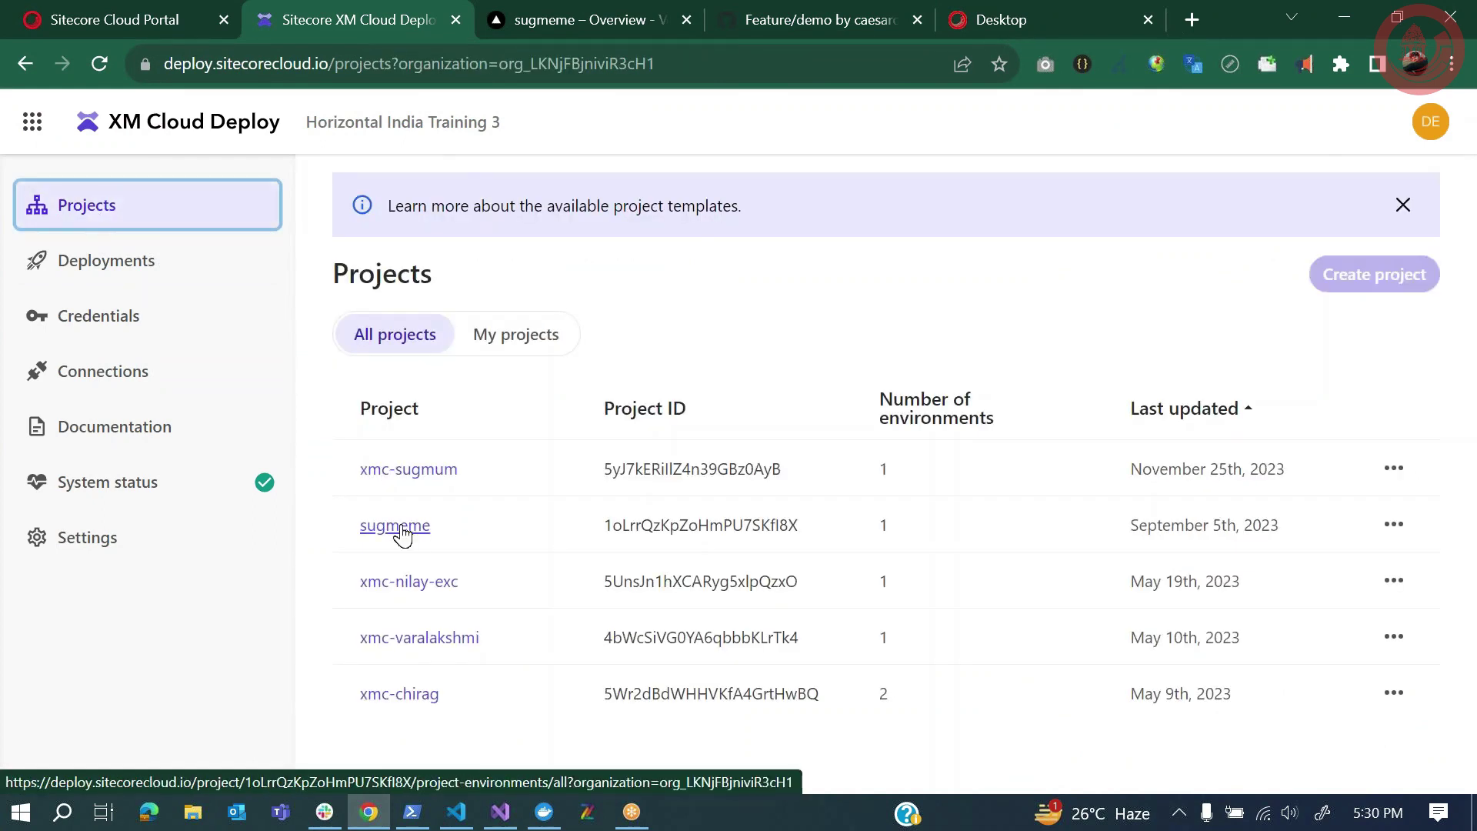
left_click(399, 526)
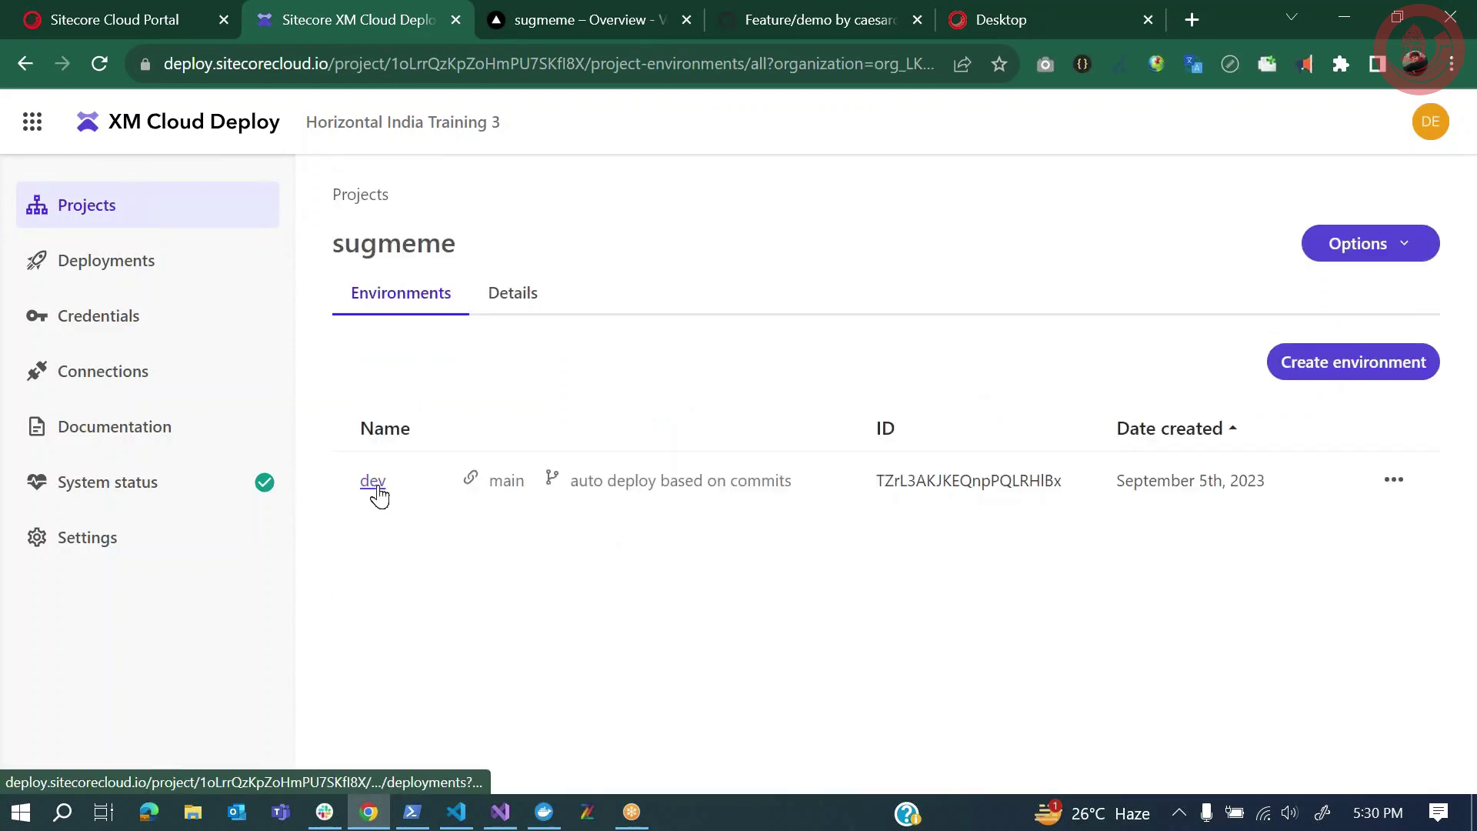
left_click(374, 482)
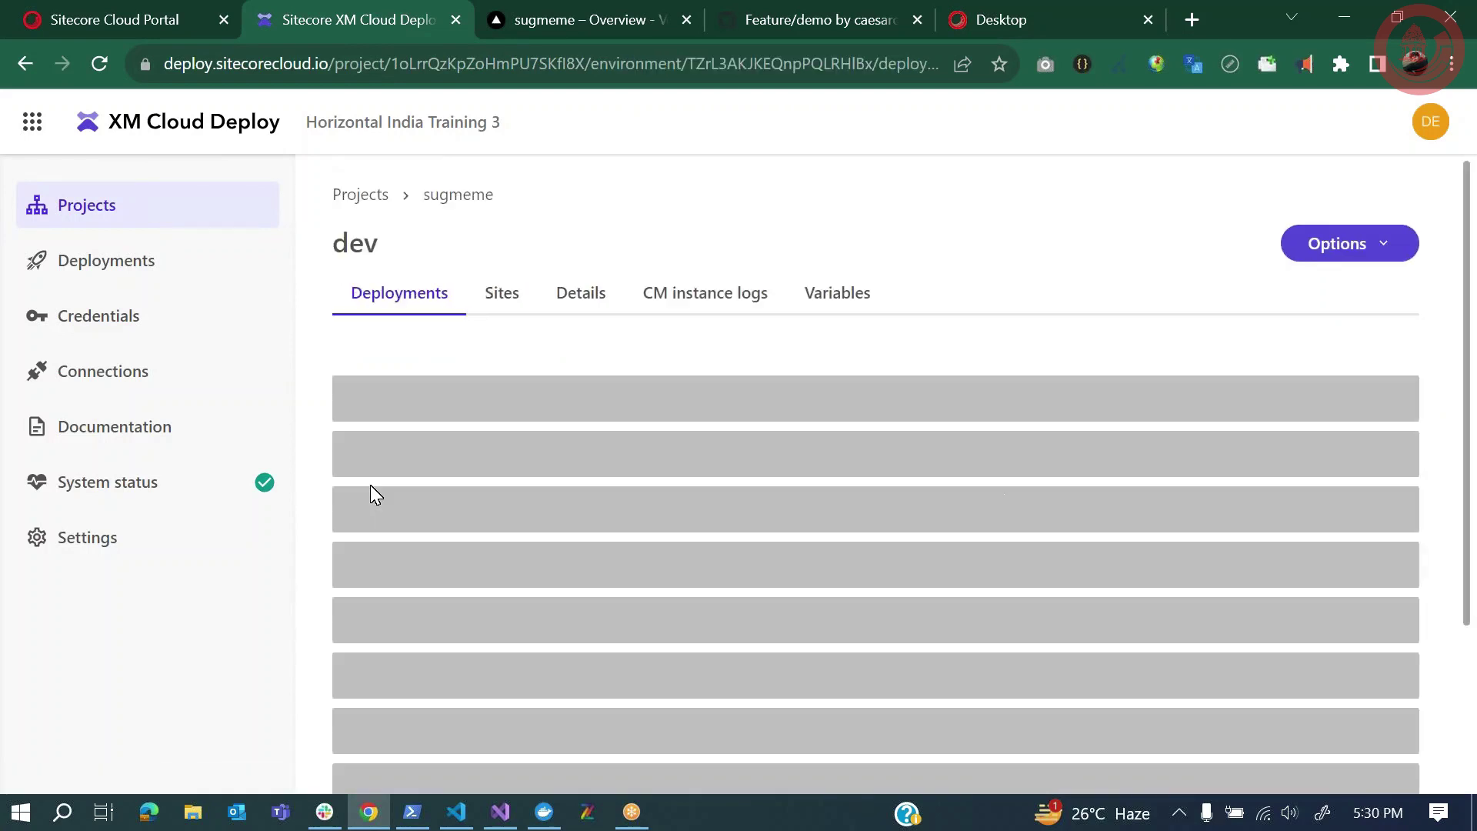
scroll(371, 485, "down", 1)
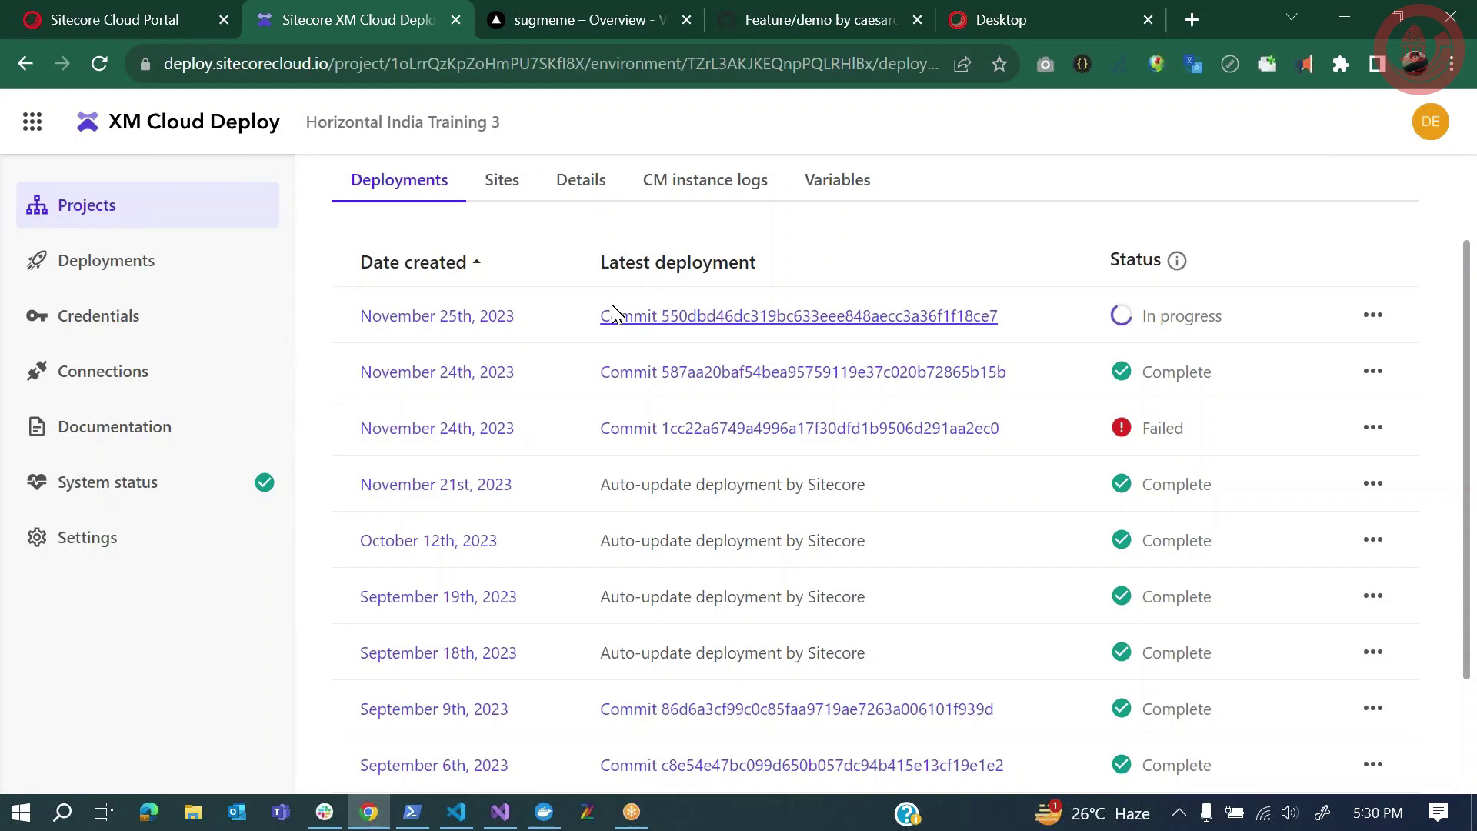
left_click(472, 319)
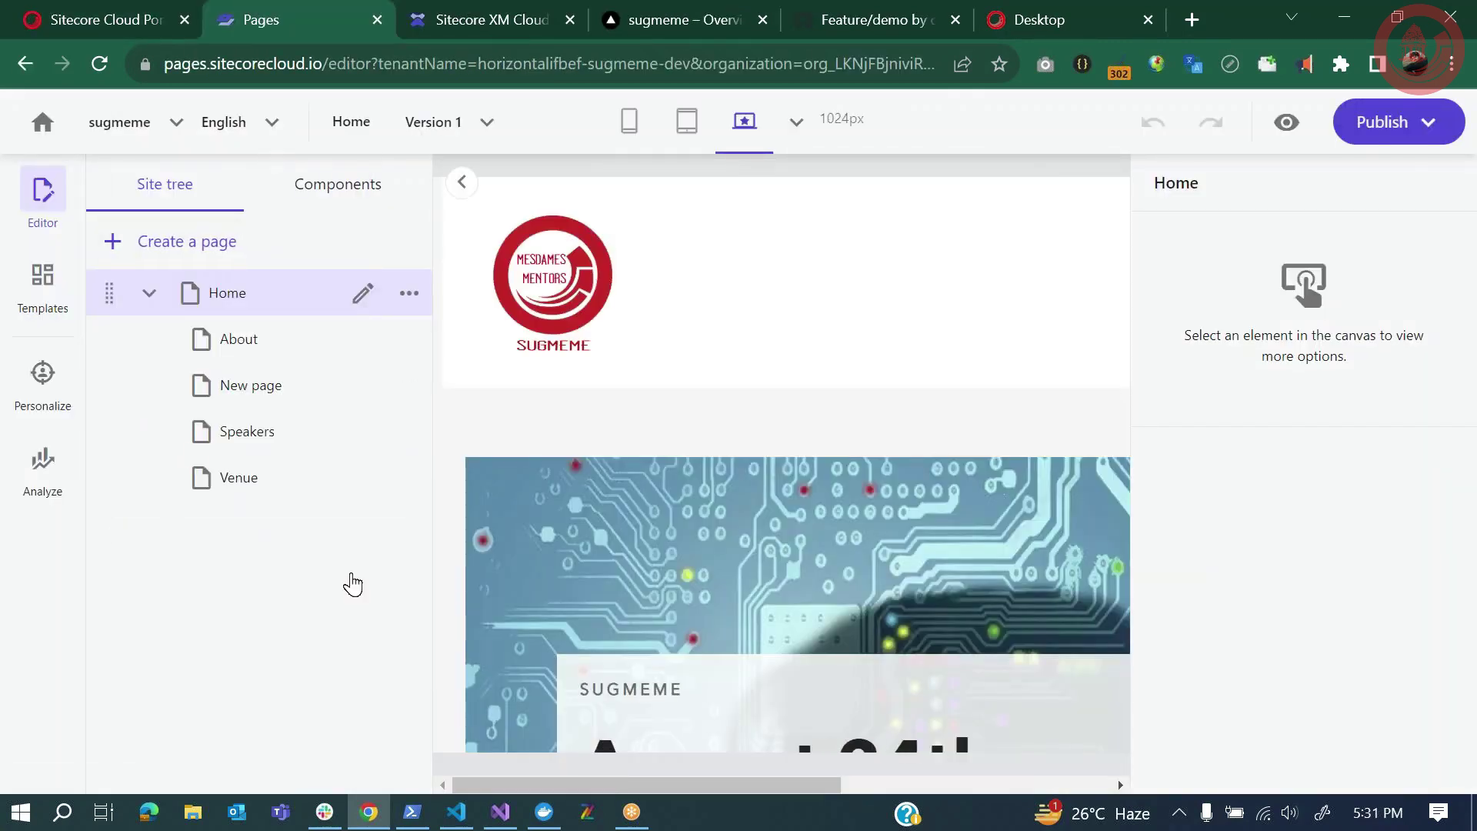
In Pages, examine the sugmeme site's About page, the Templates section and the available components, including Card under MyCollection
left_click(240, 356)
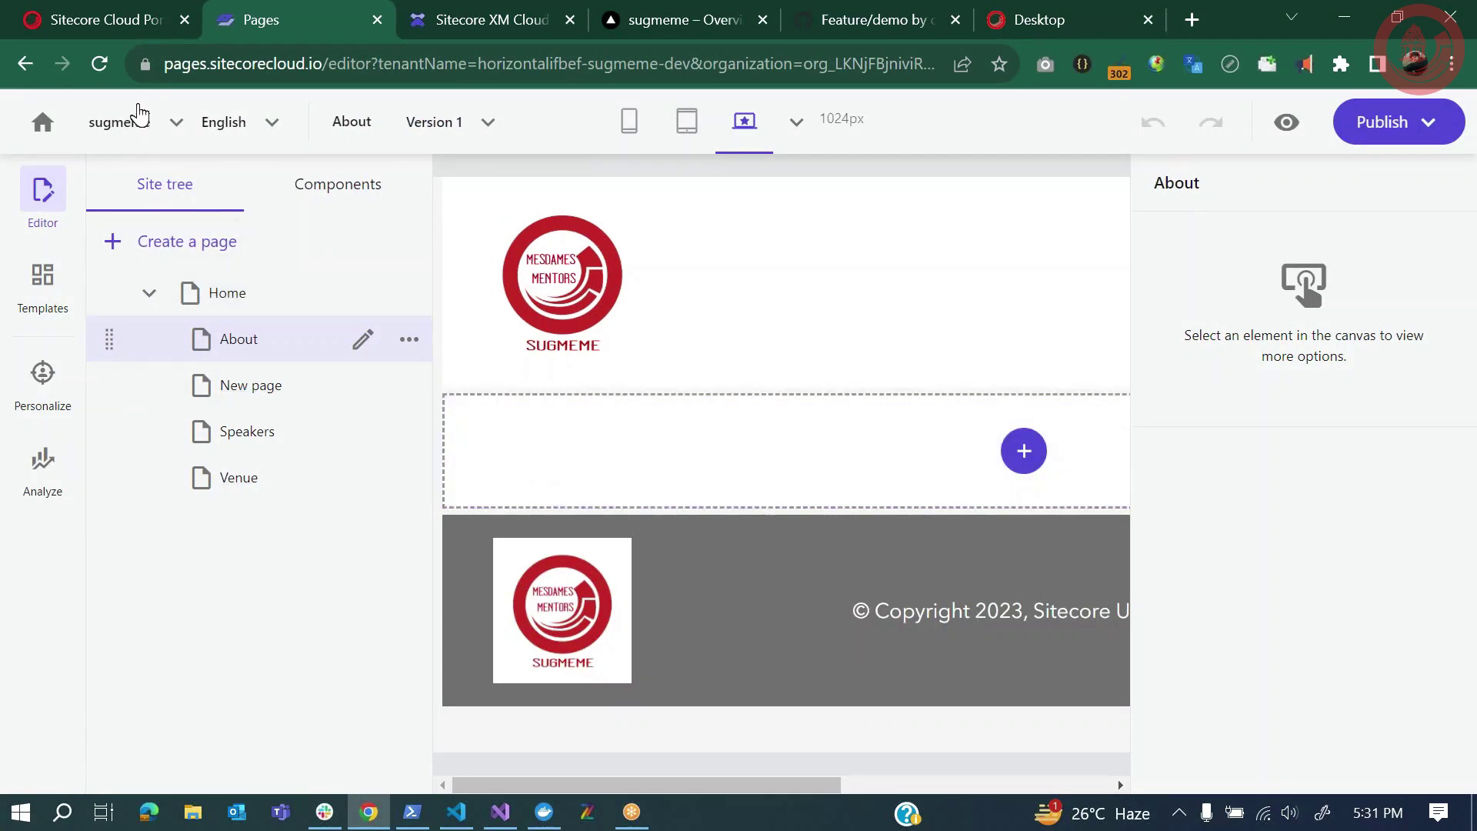
left_click(46, 326)
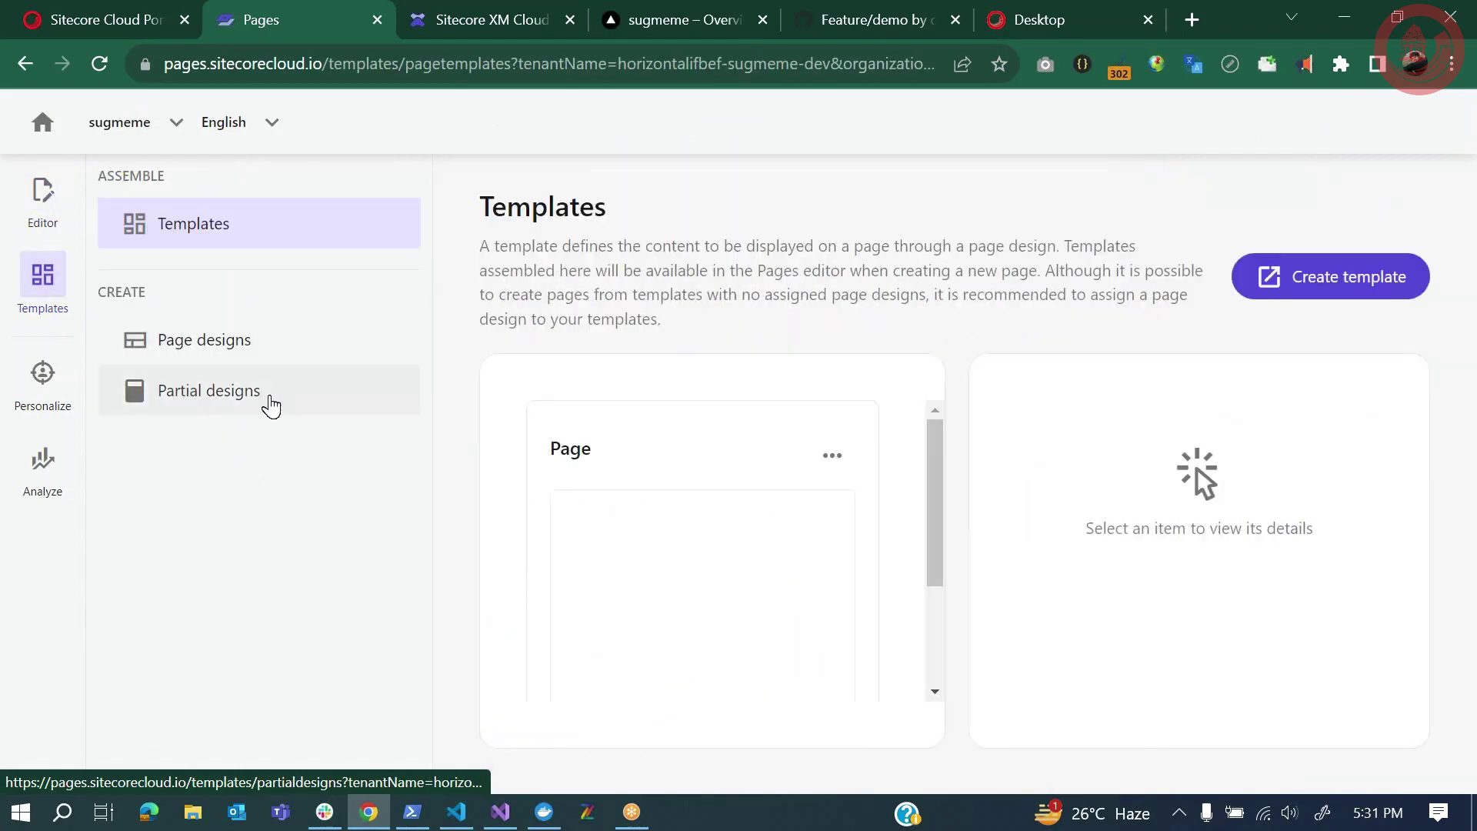
left_click(46, 231)
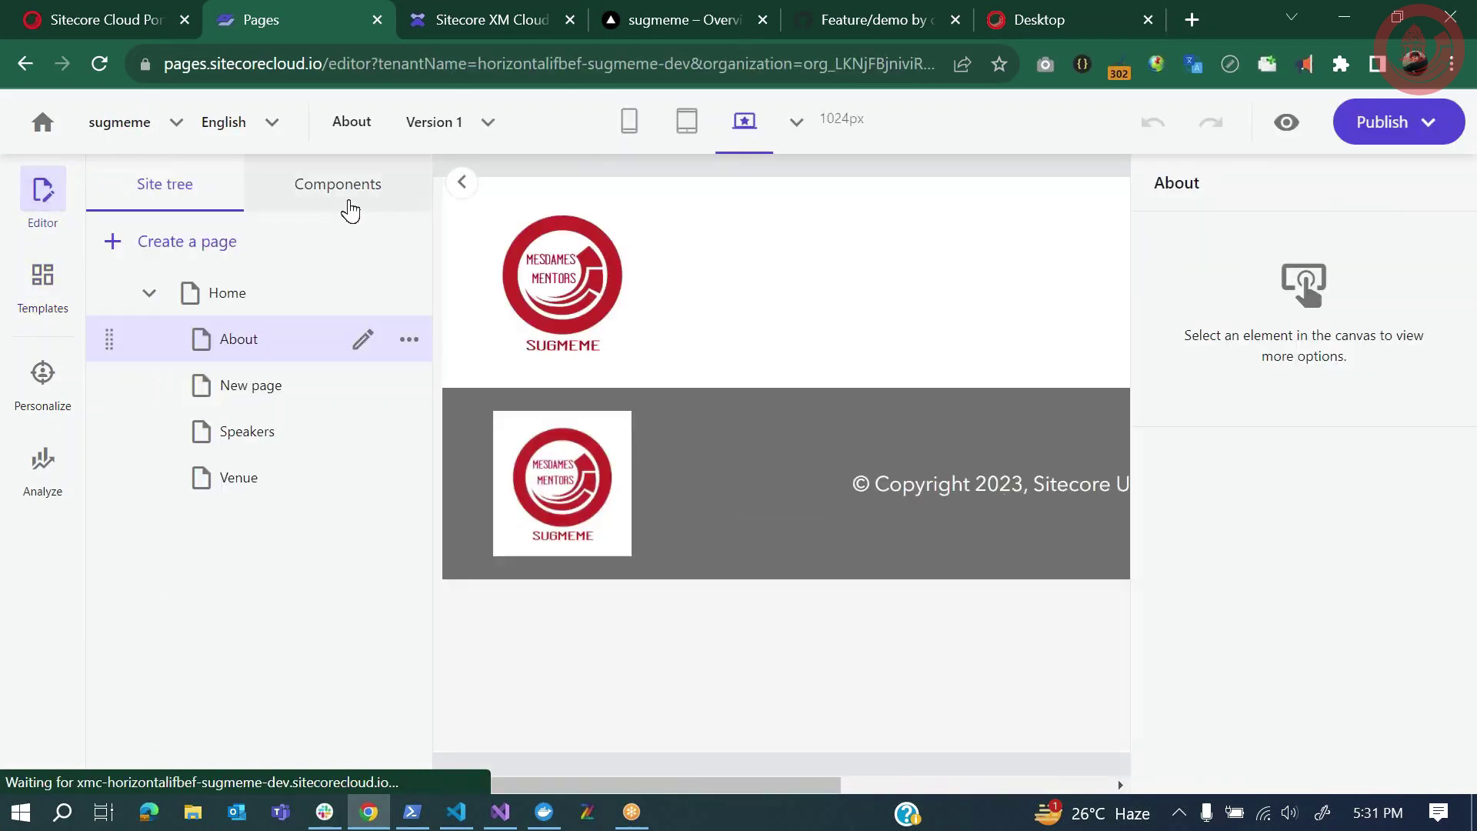
left_click(350, 210)
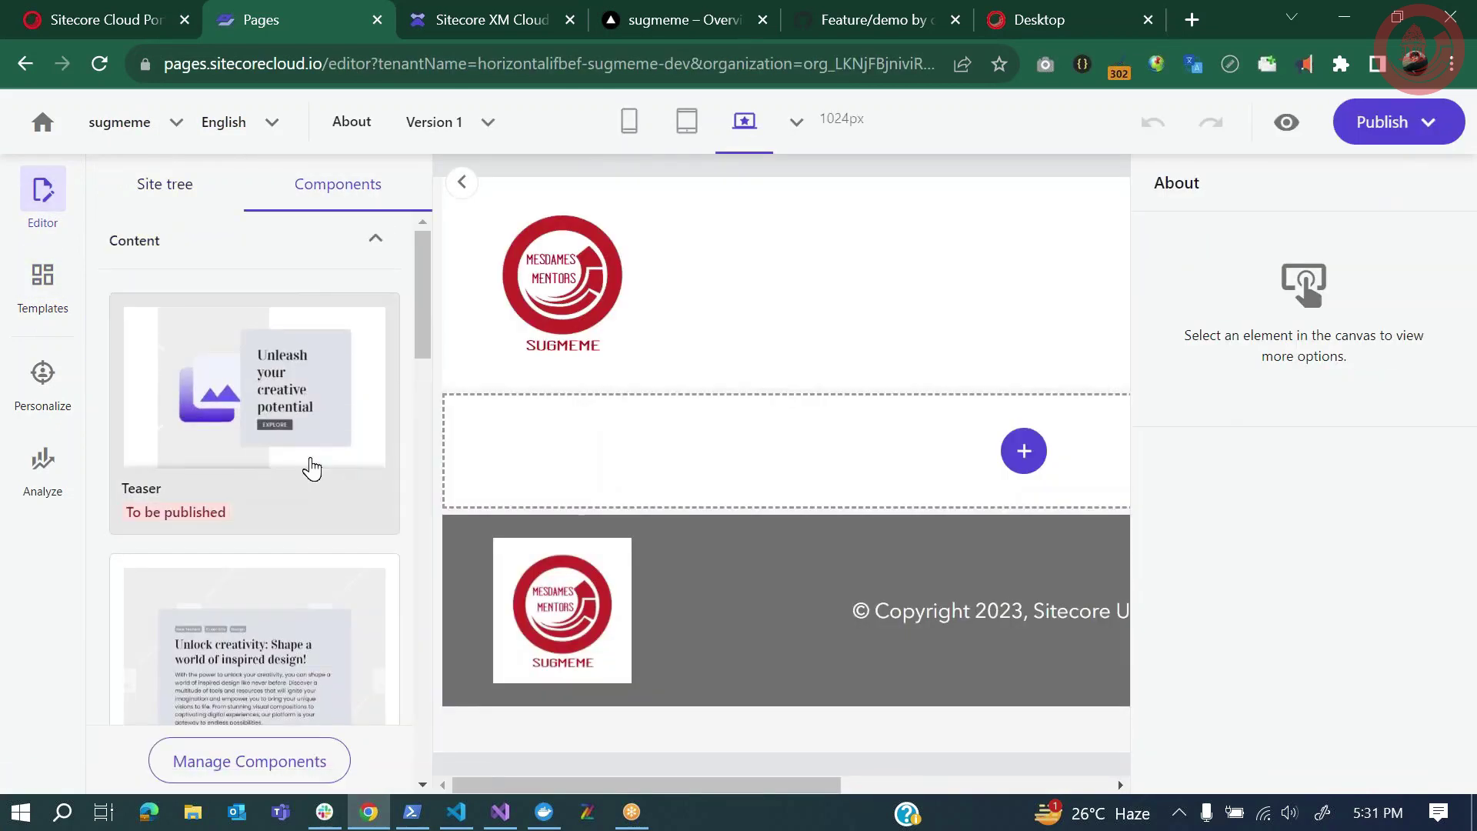
scroll(307, 464, "down", 5)
scroll(312, 467, "down", 5)
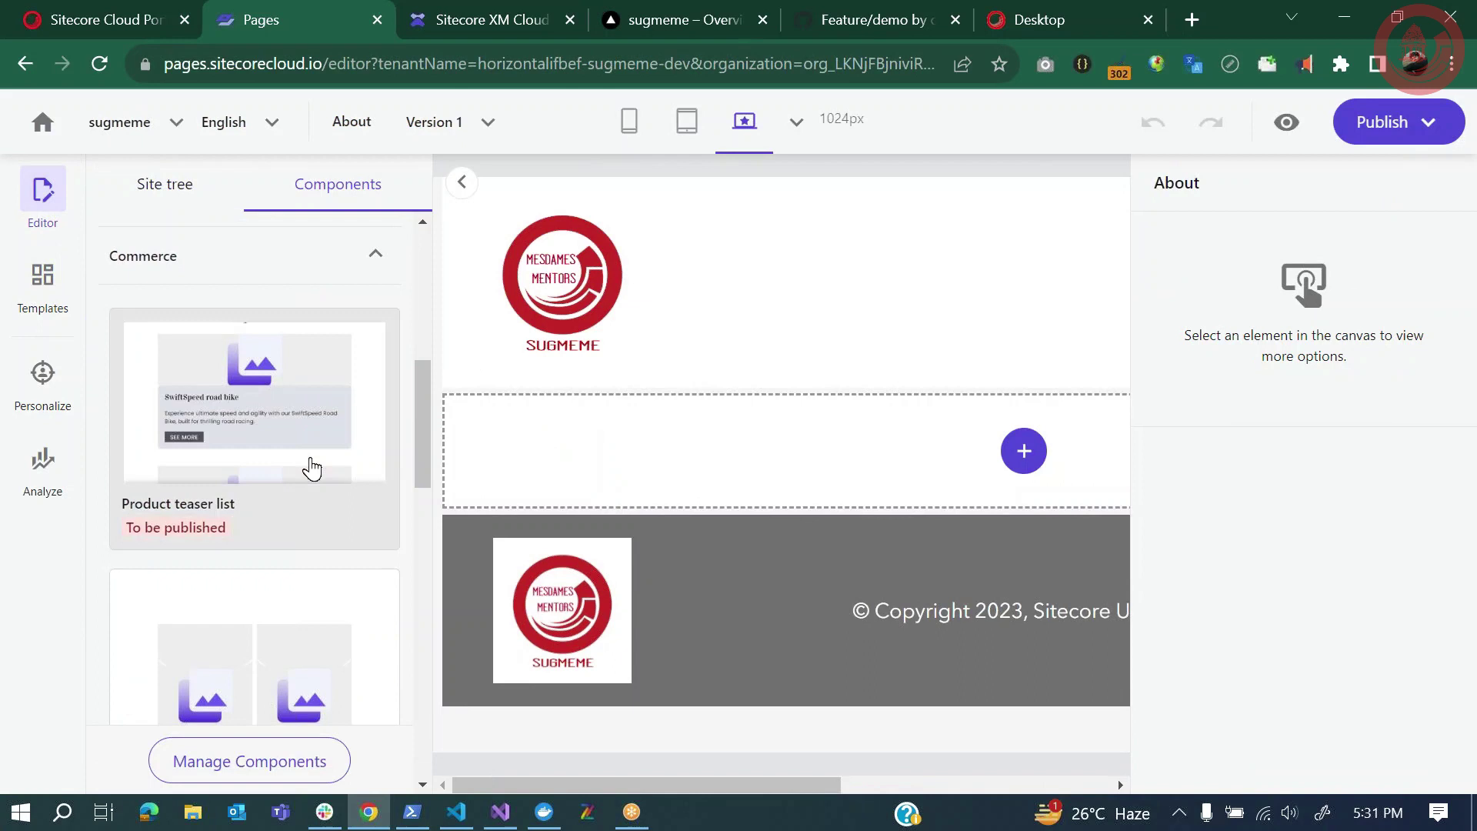
scroll(312, 468, "down", 10)
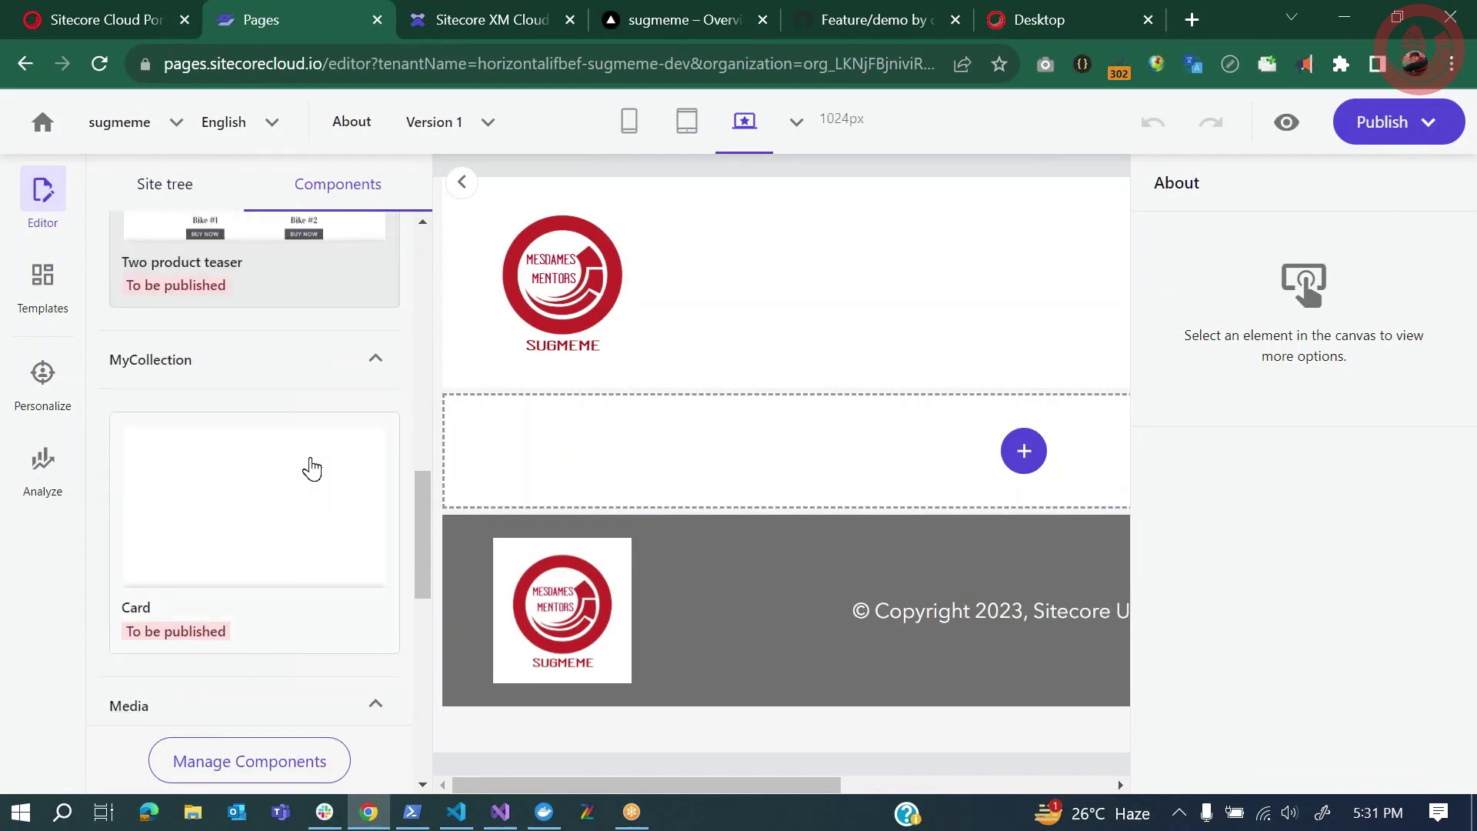
scroll(312, 467, "down", 5)
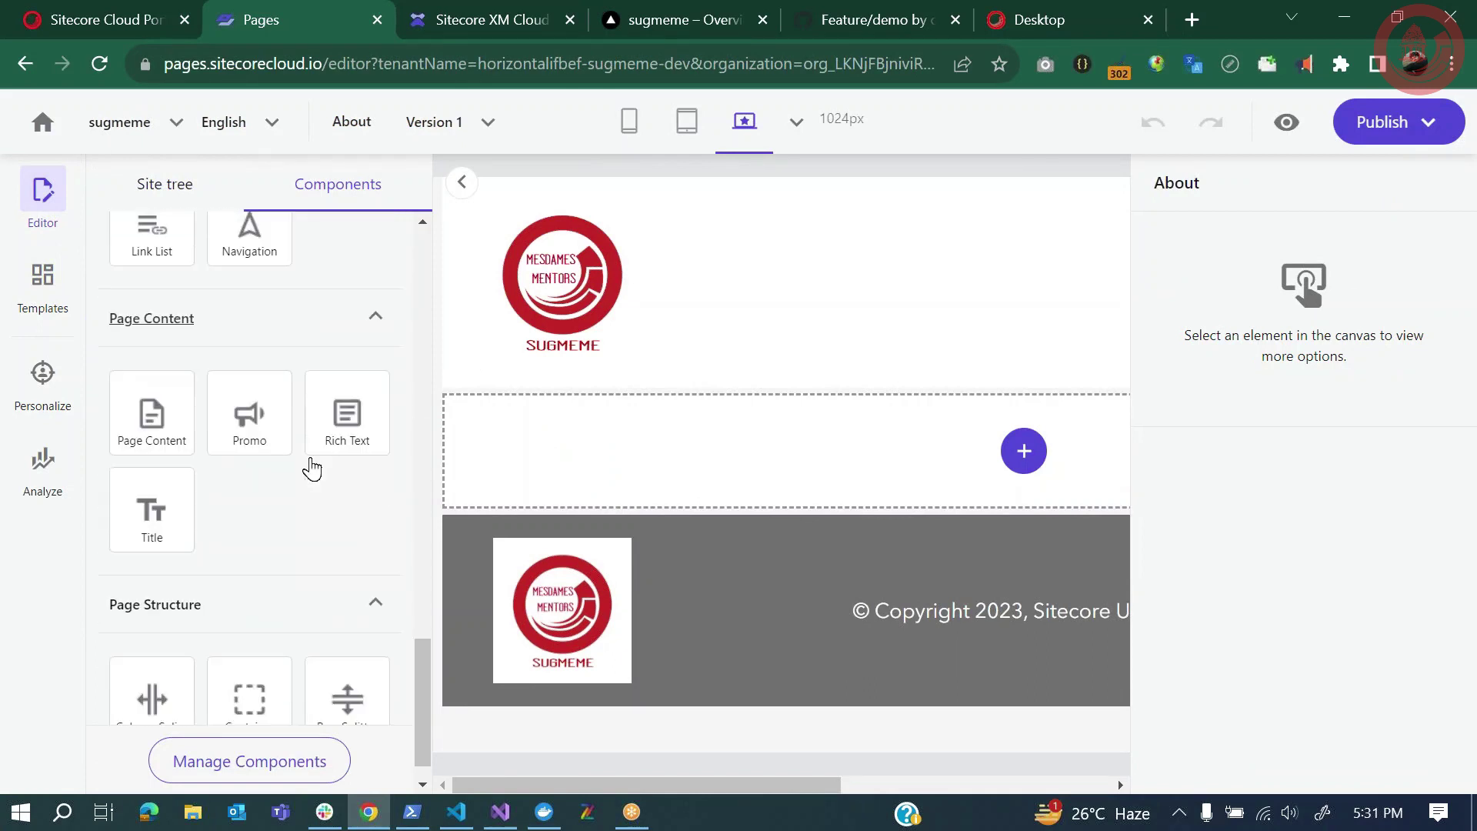
scroll(308, 466, "up", 15)
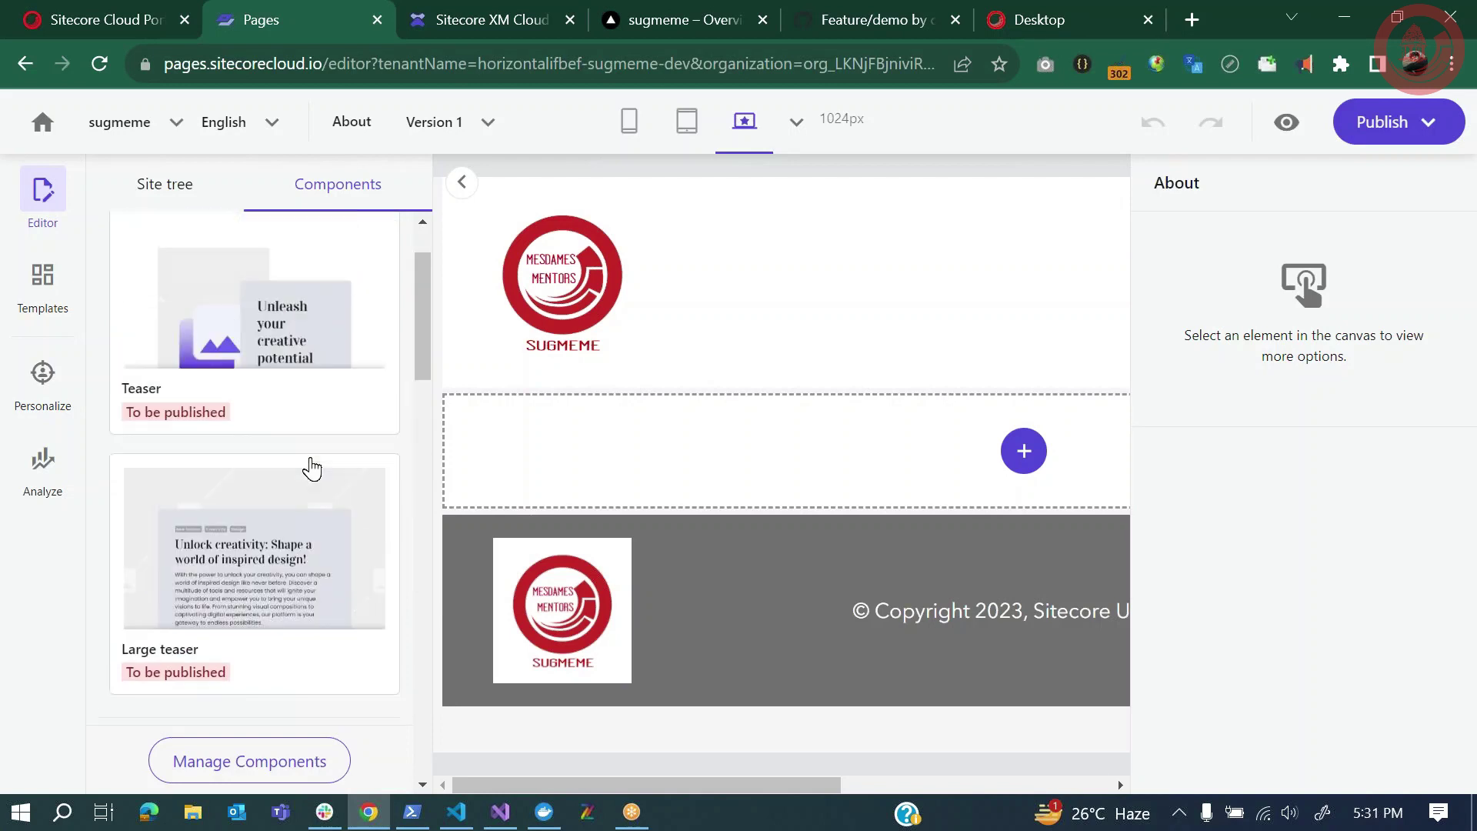
From the Sitecore Cloud Portal, open Explorer for the sugmeme / dev environment
left_click(131, 30)
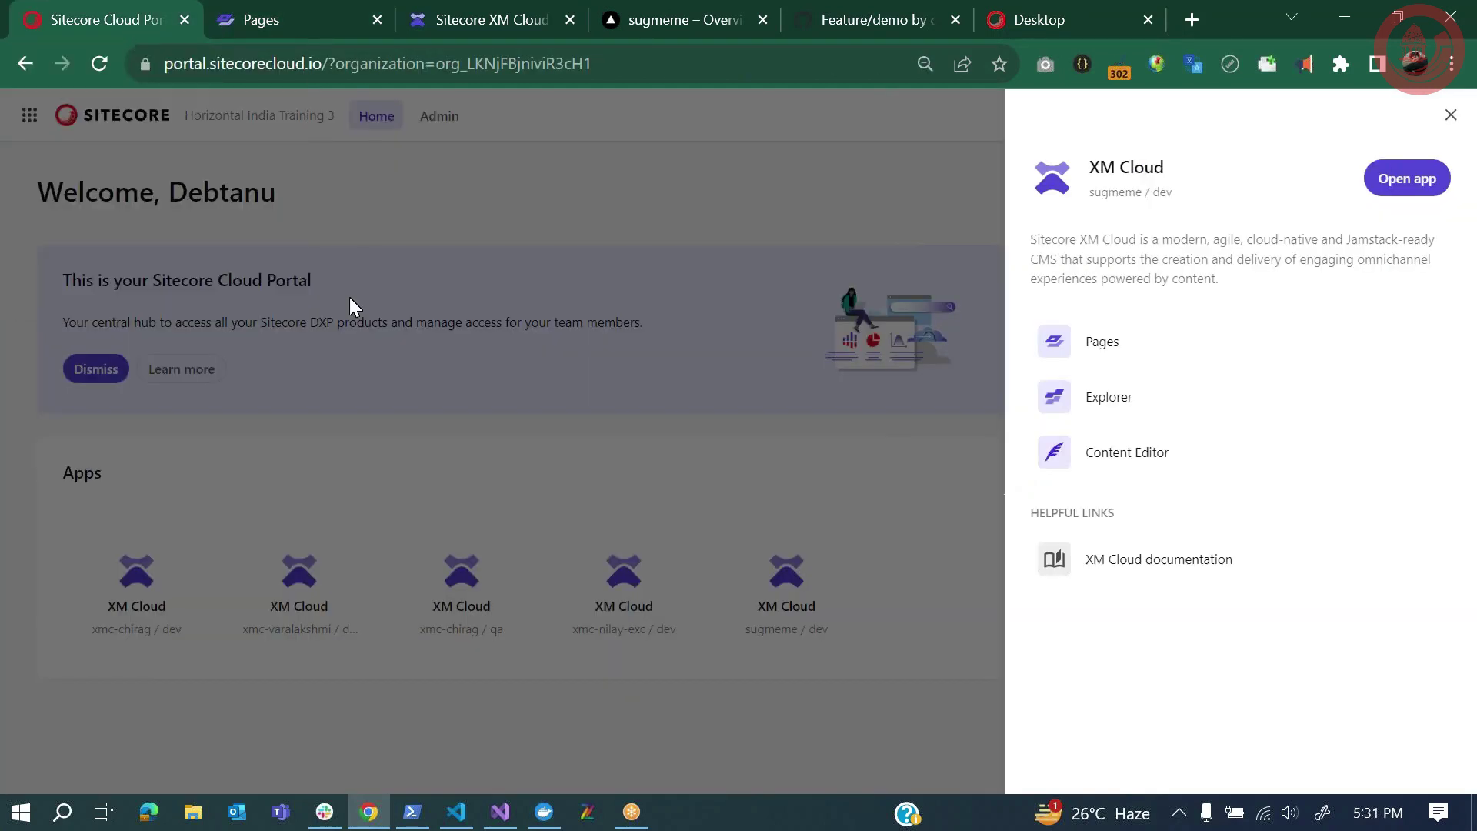
left_click(1192, 412)
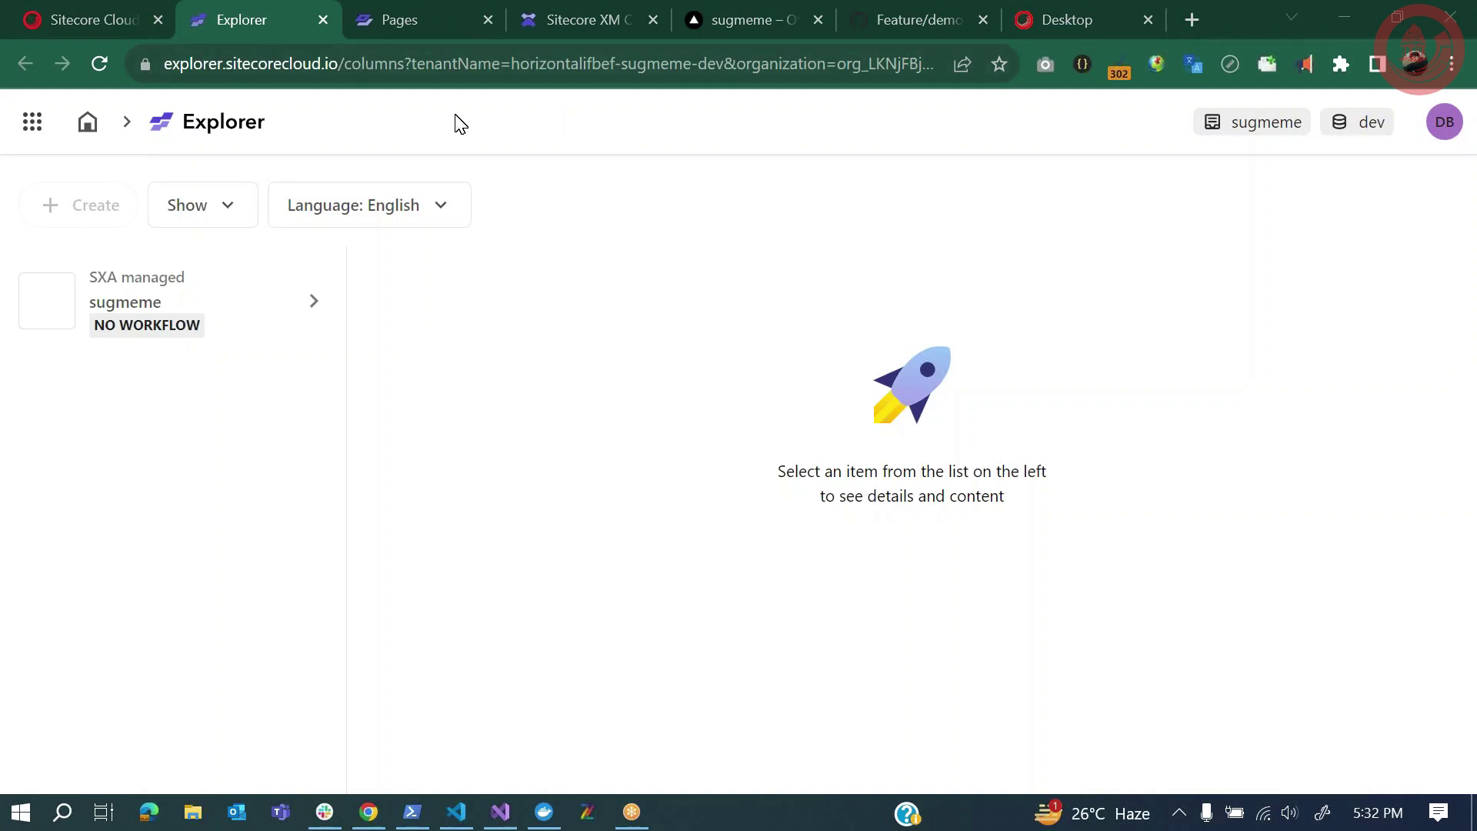
Back in XM Cloud Deploy, open the xmc-sugmum project's dev environment and check its deployment status
left_click(580, 20)
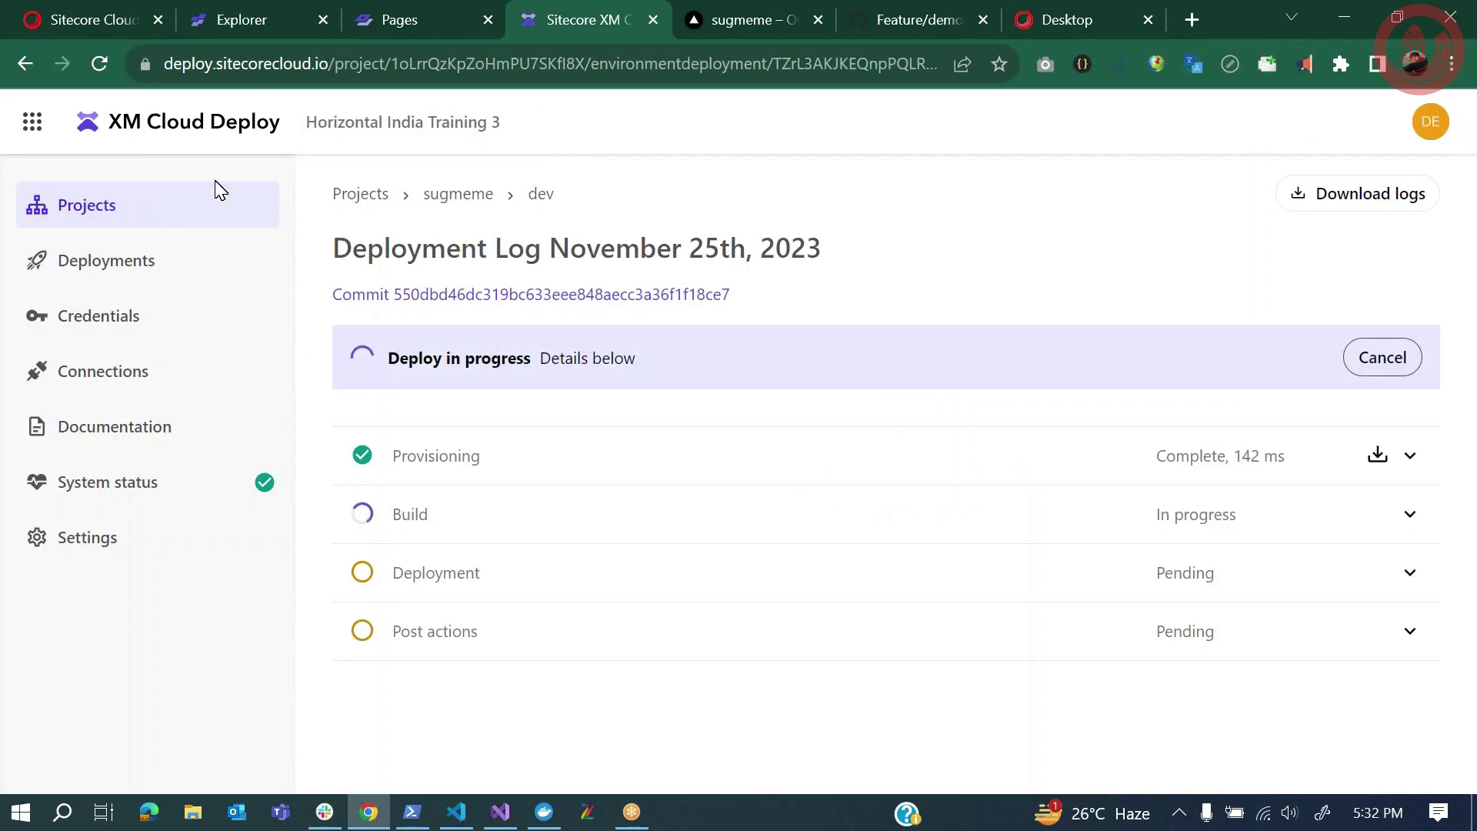
left_click(352, 199)
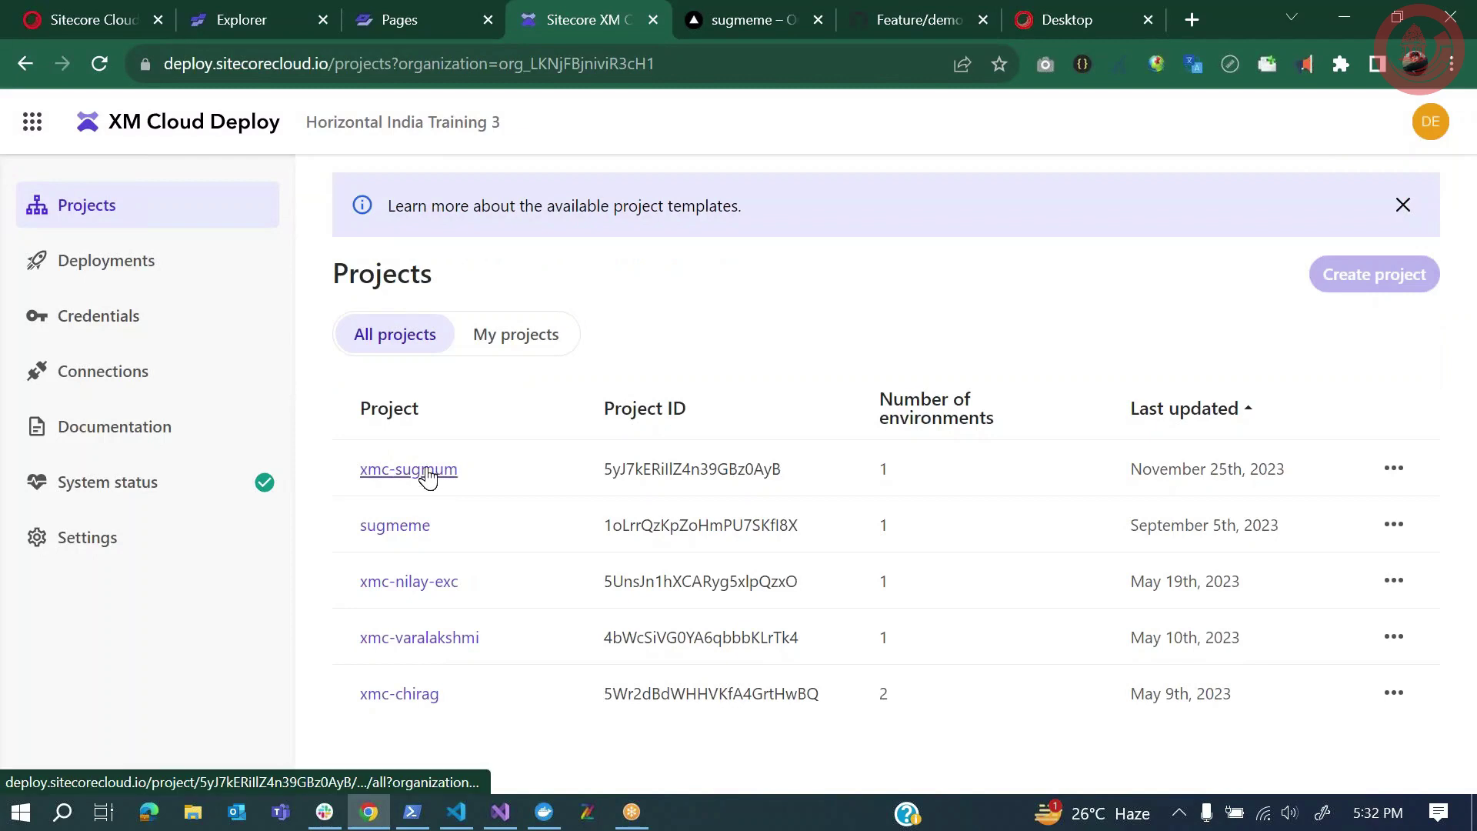
left_click(428, 474)
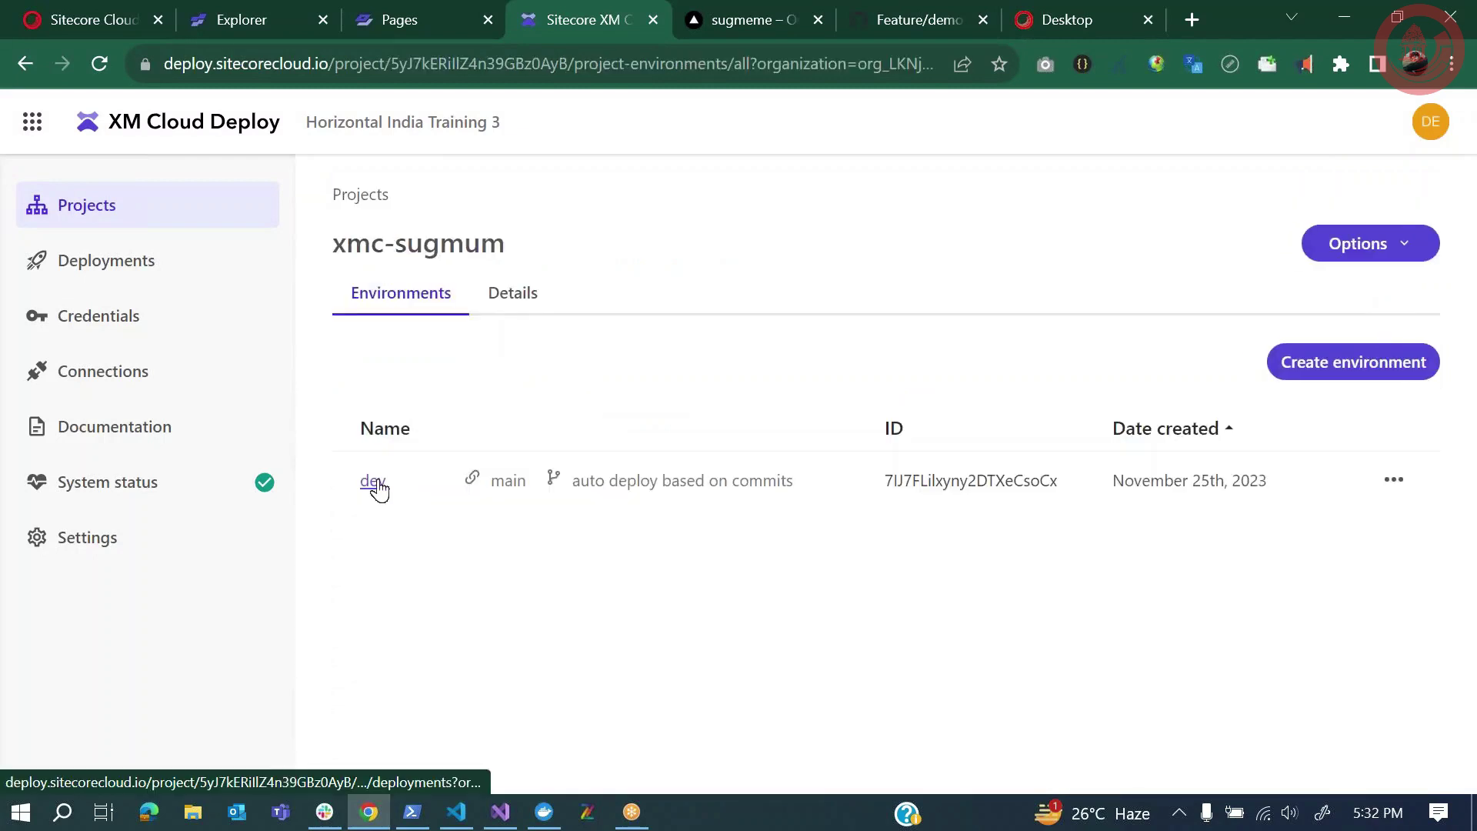
left_click(374, 484)
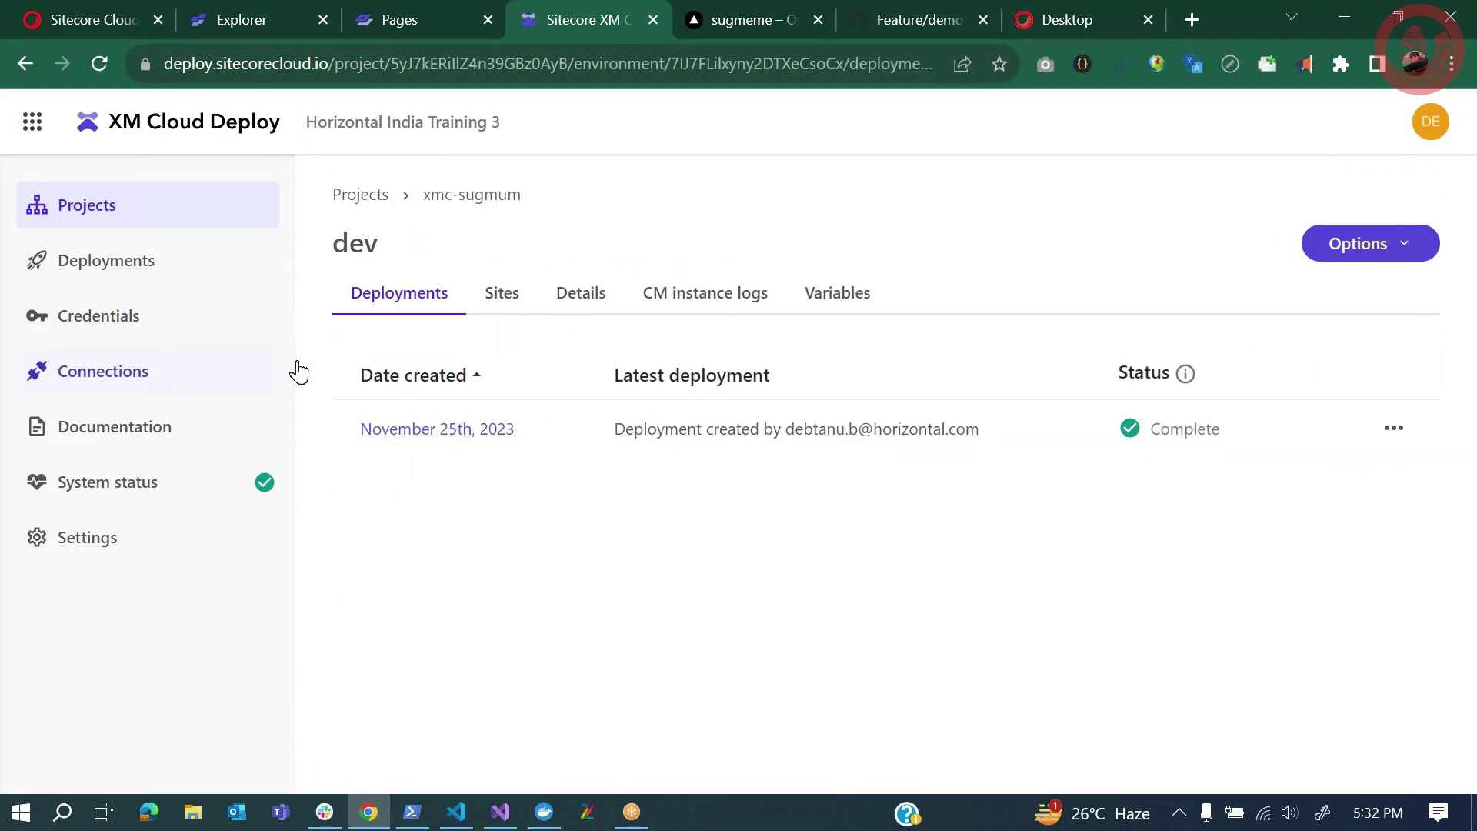
Return to the Sitecore Cloud Portal and open the XM Cloud app details for xmc-sugmum / dev
left_click(99, 28)
left_click(403, 476)
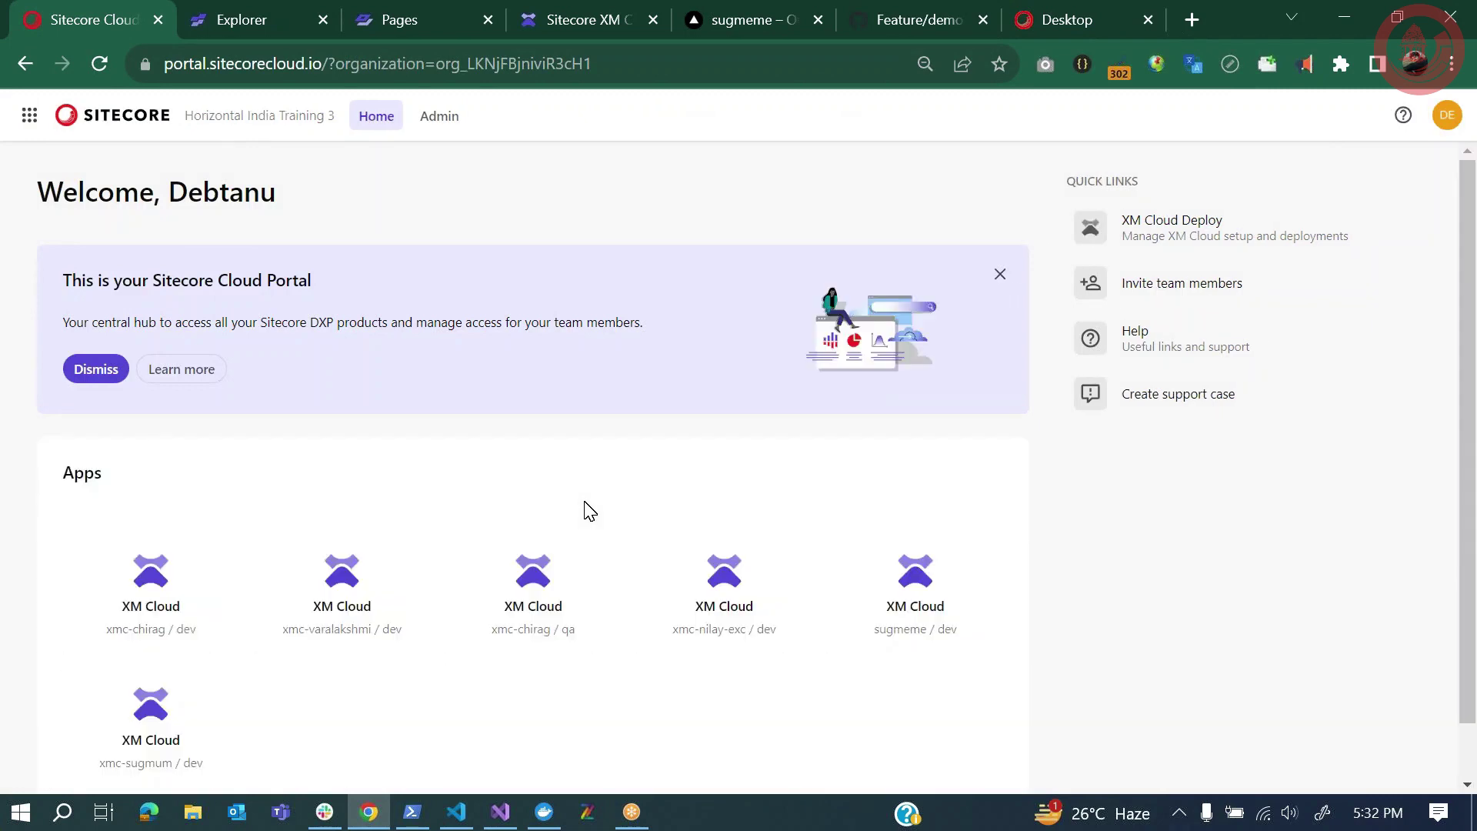
scroll(589, 511, "down", 1)
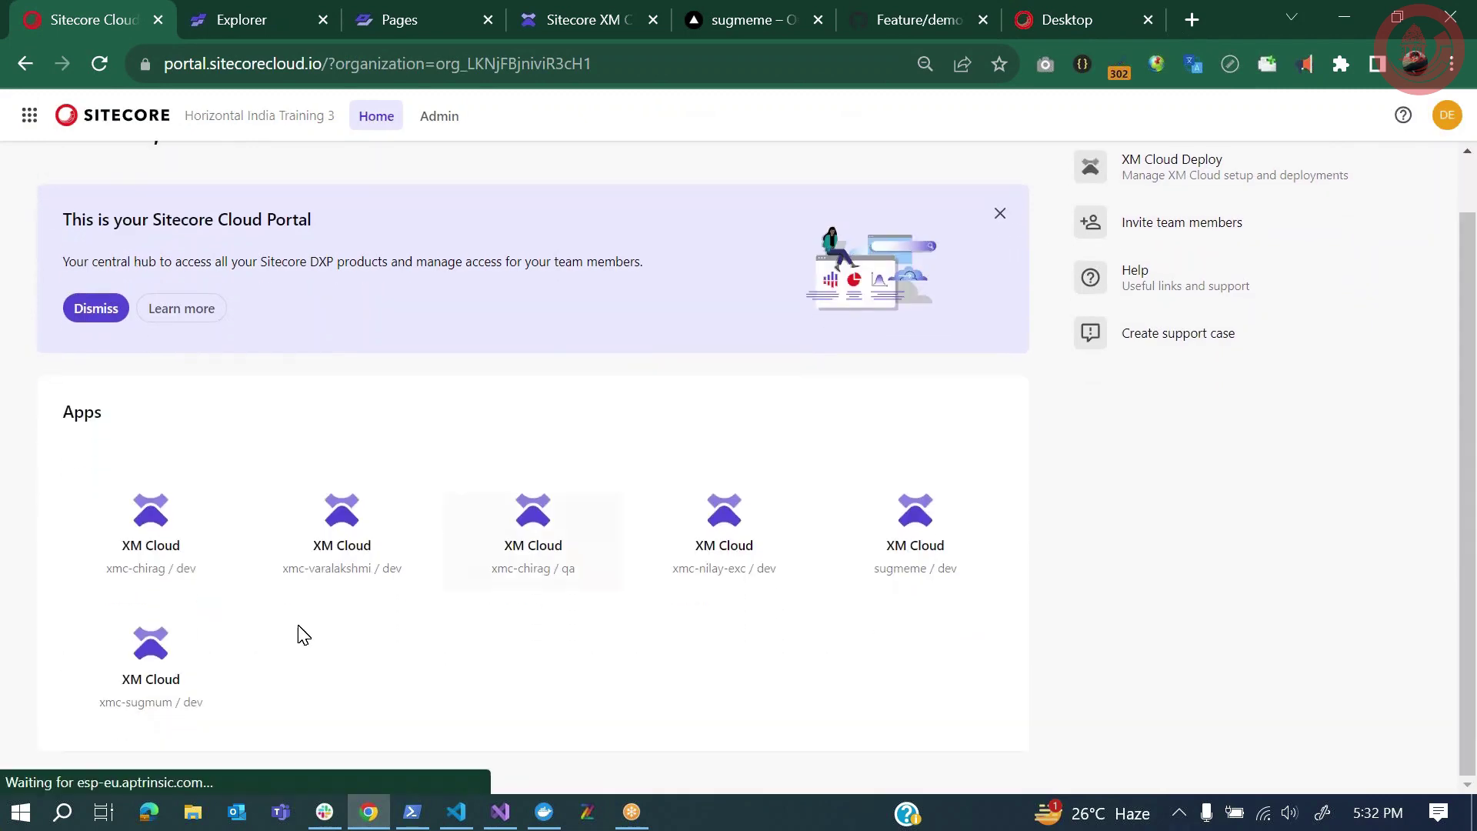
left_click(130, 680)
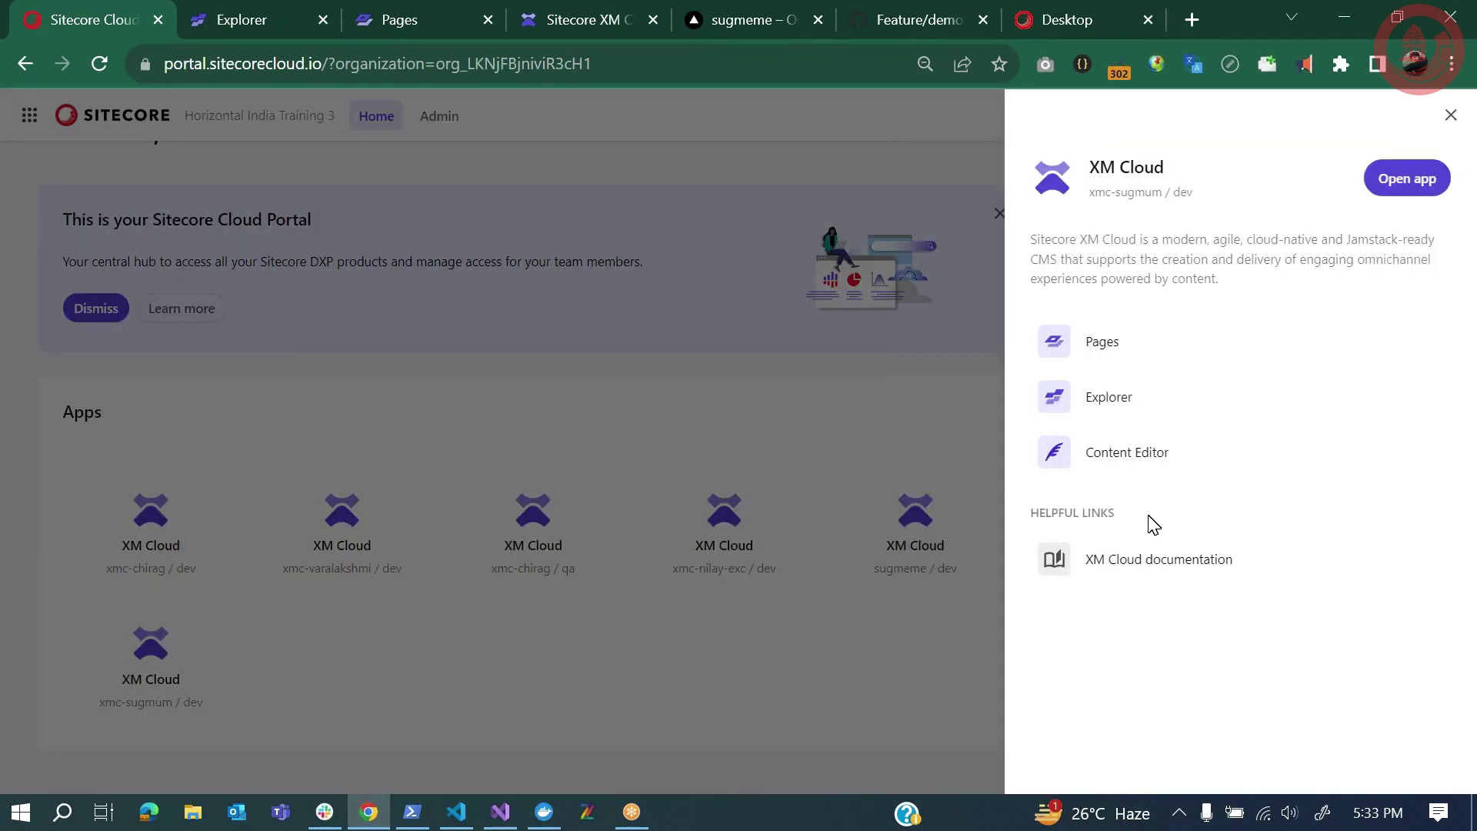
Open the xmc-sugmum / dev XM Cloud app and launch its Content Editor in a separate browser tab
left_click(1403, 189)
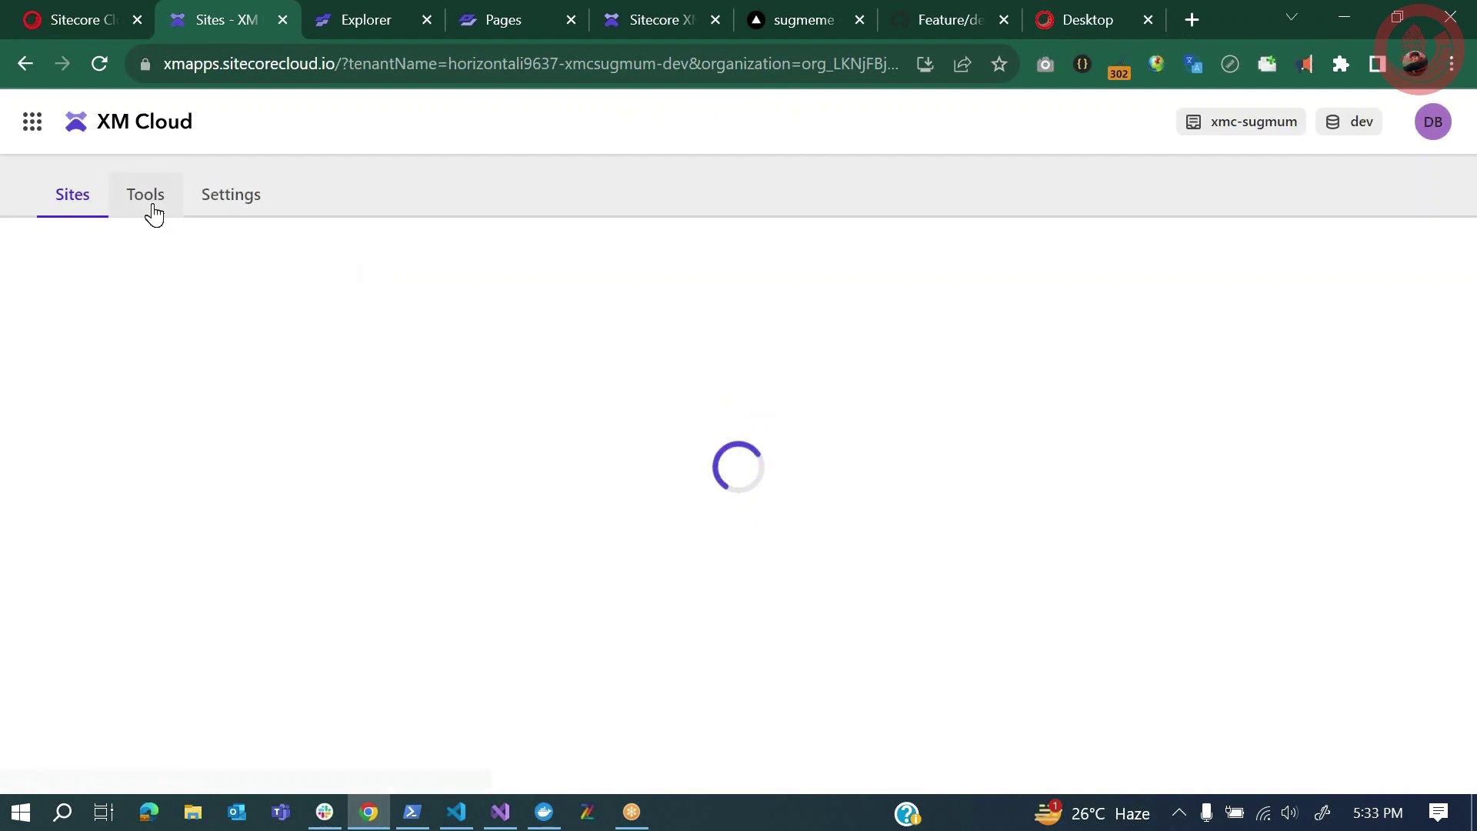
left_click(146, 202)
right_click(201, 554)
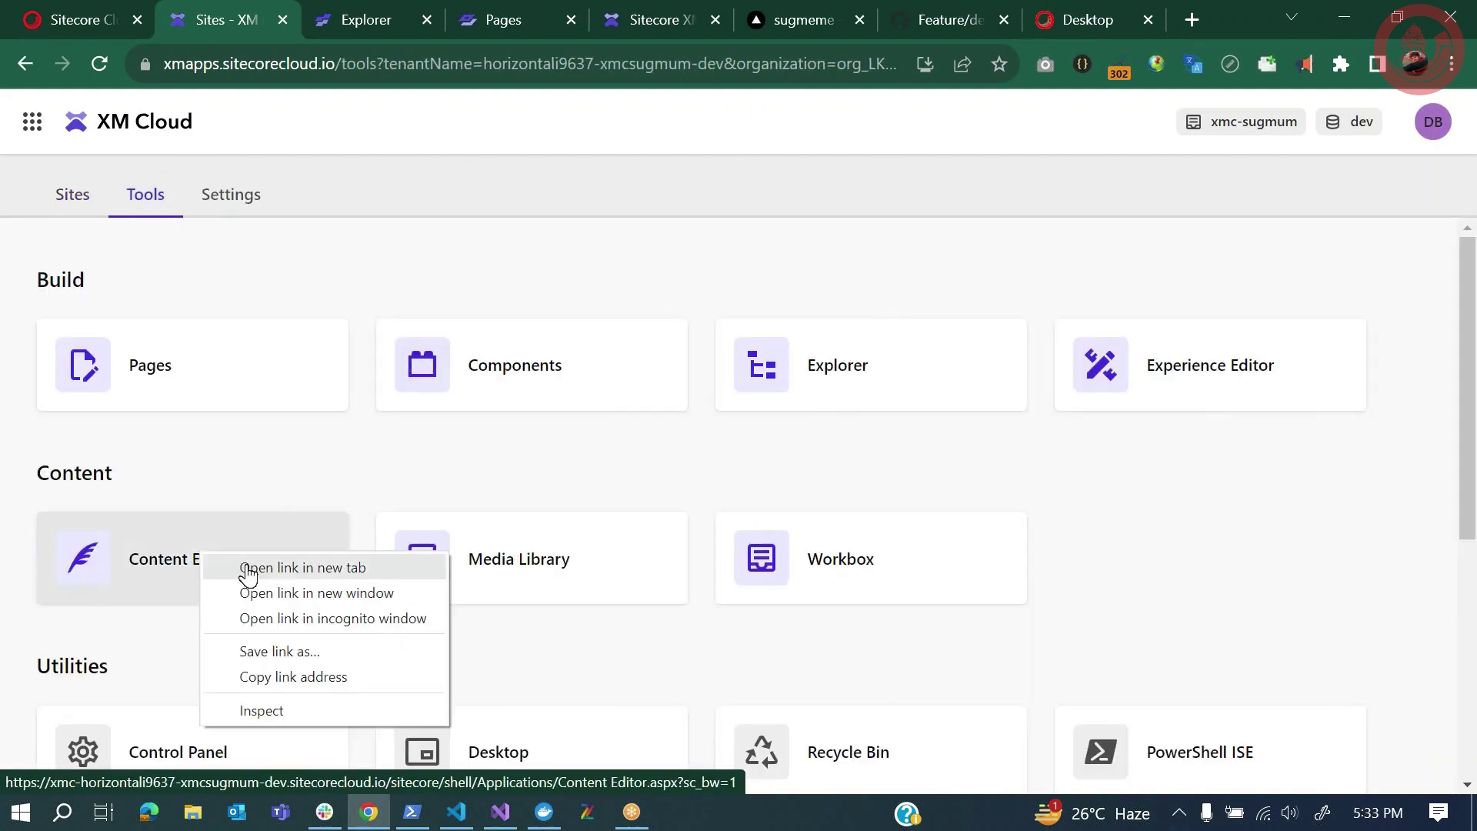
left_click(243, 568)
left_click(329, 26)
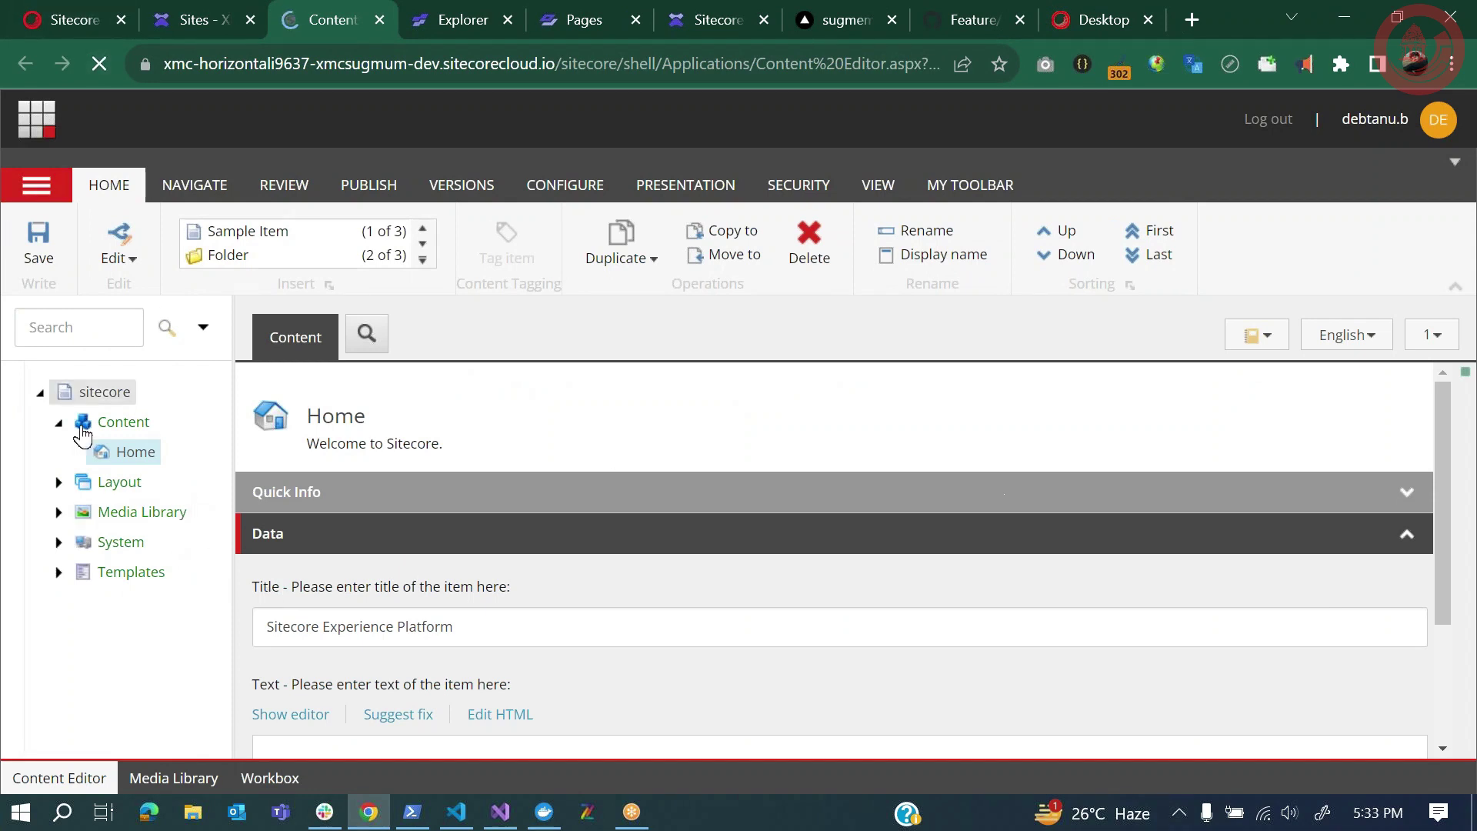
Open the sugmum repository on GitHub in a new browser tab
left_click(1192, 19)
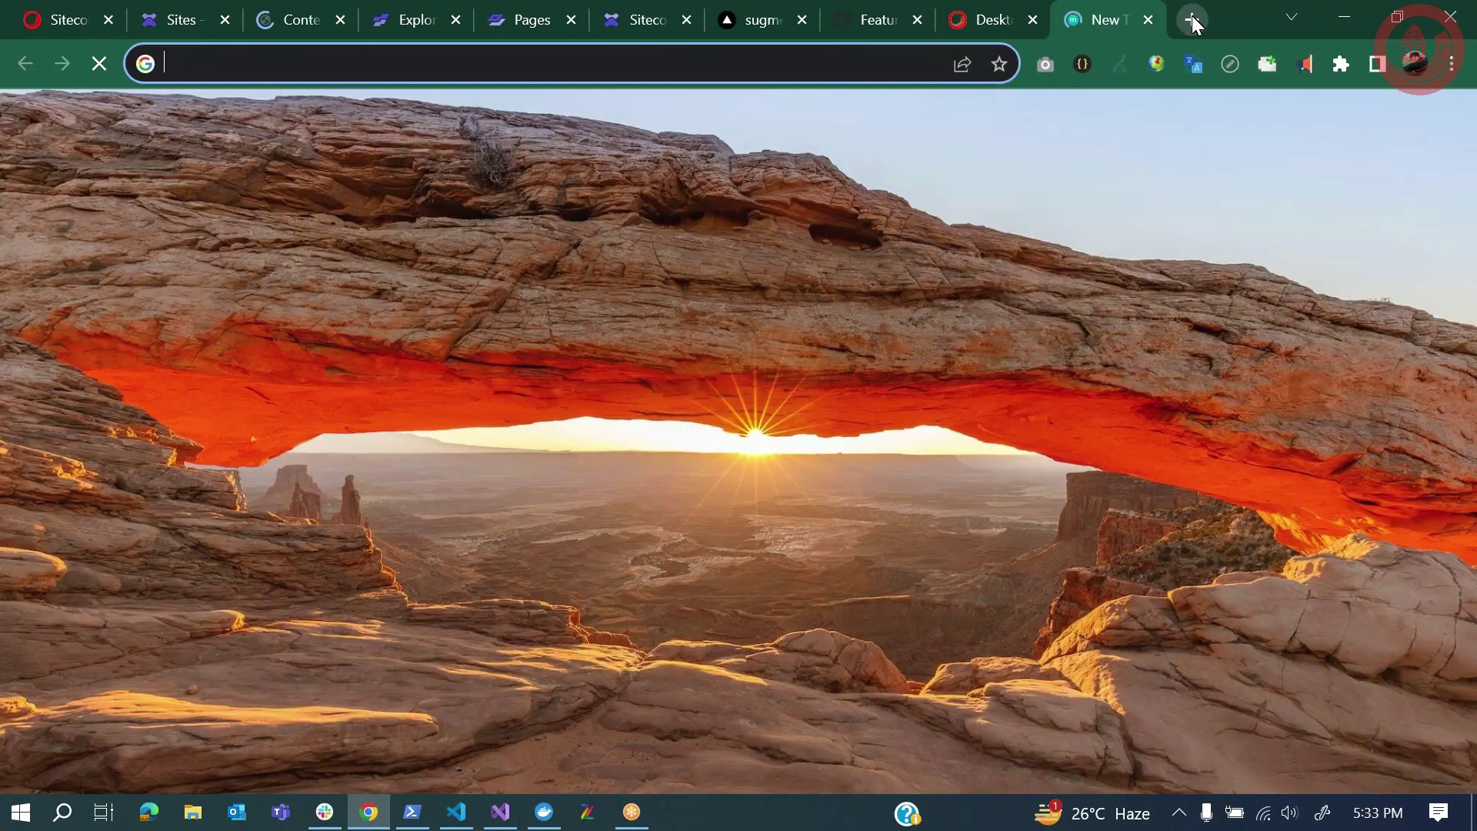
type("ca")
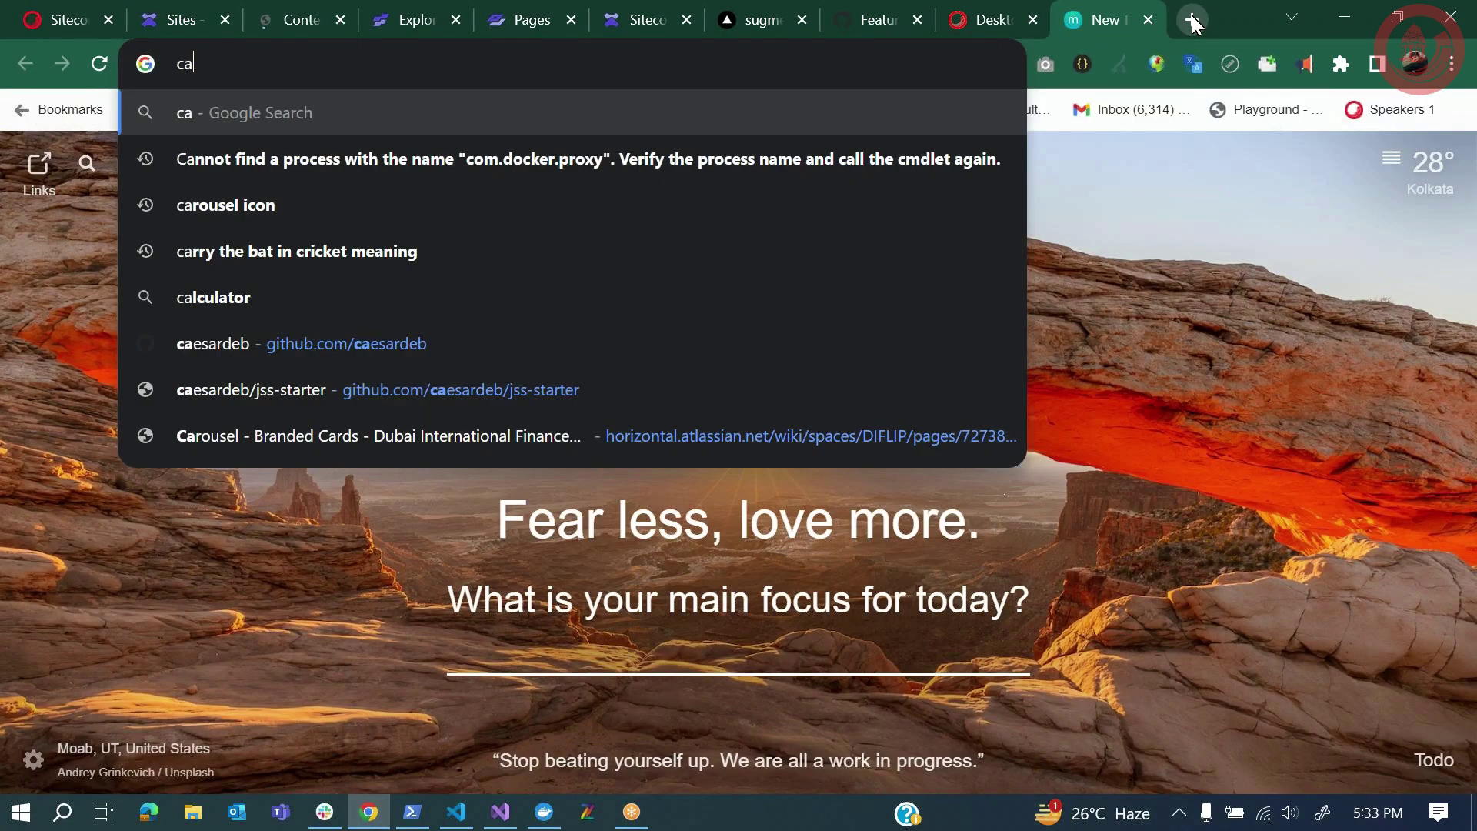
key("BackSpace")
key("BackSpace")
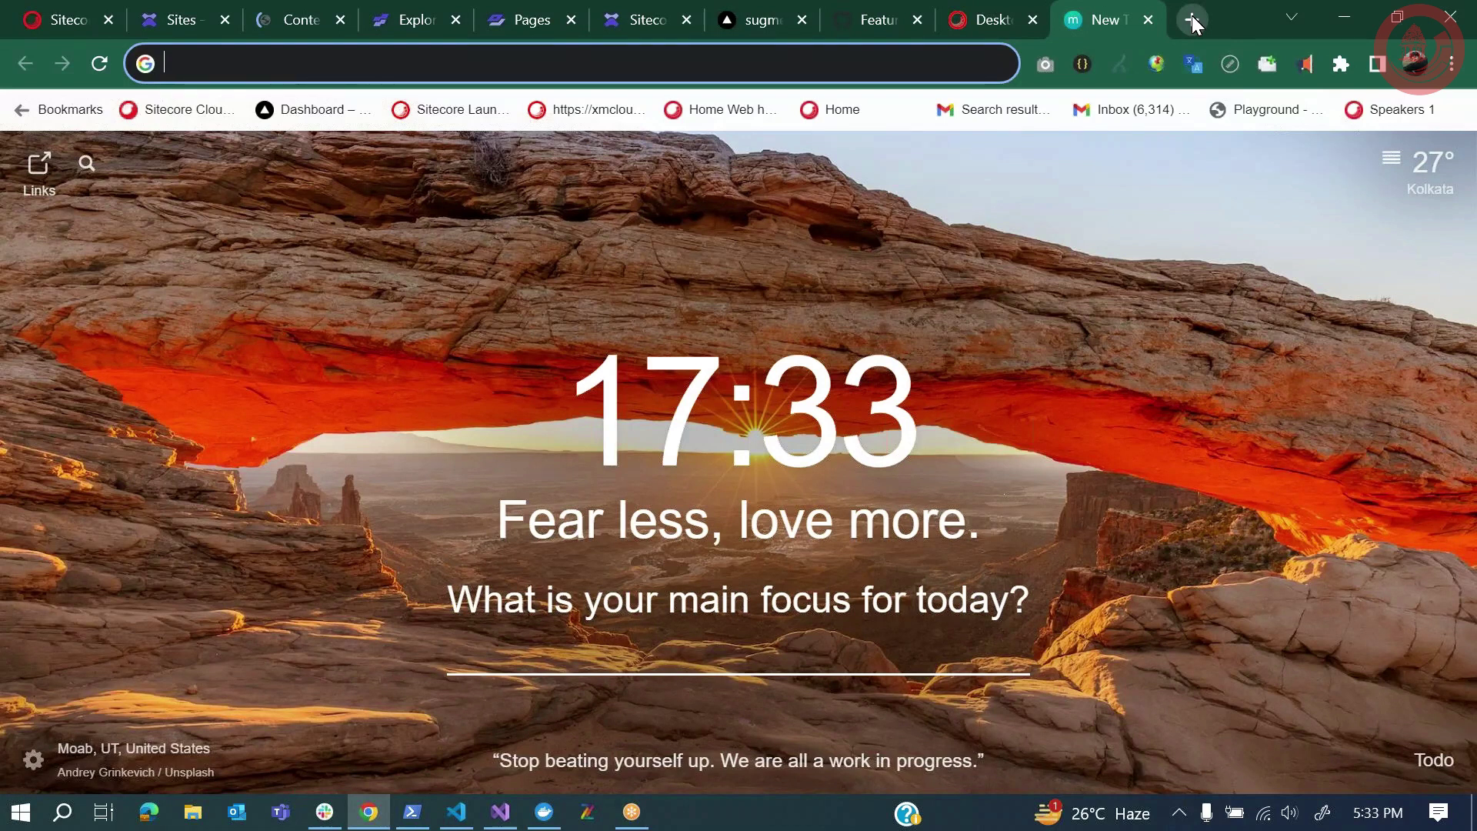
type("github.com/caesardeb")
key("Return")
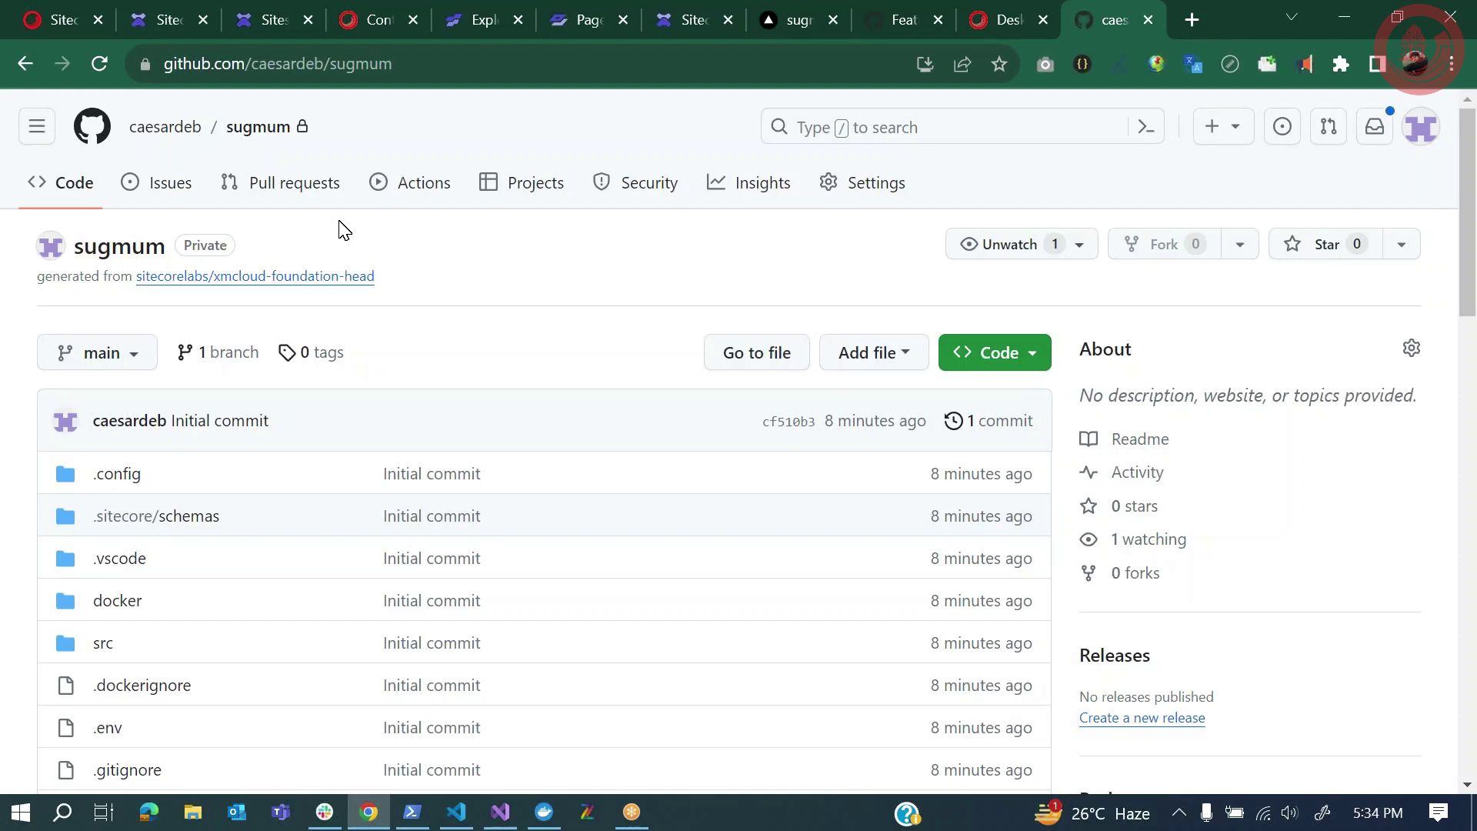
In XM Cloud Deploy, view the deployment list of the sugmeme project's dev environment
left_click(269, 22)
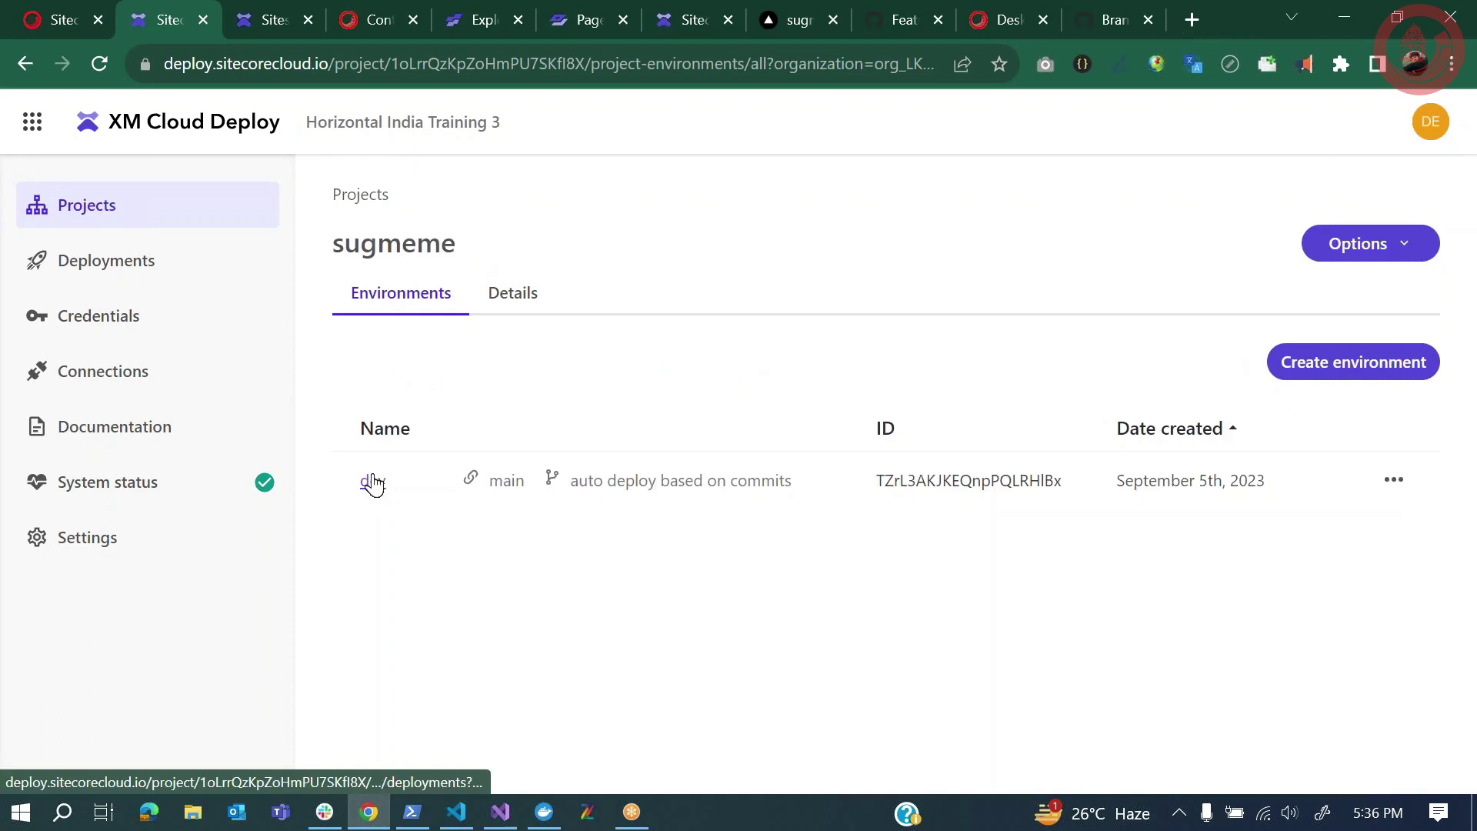
left_click(373, 485)
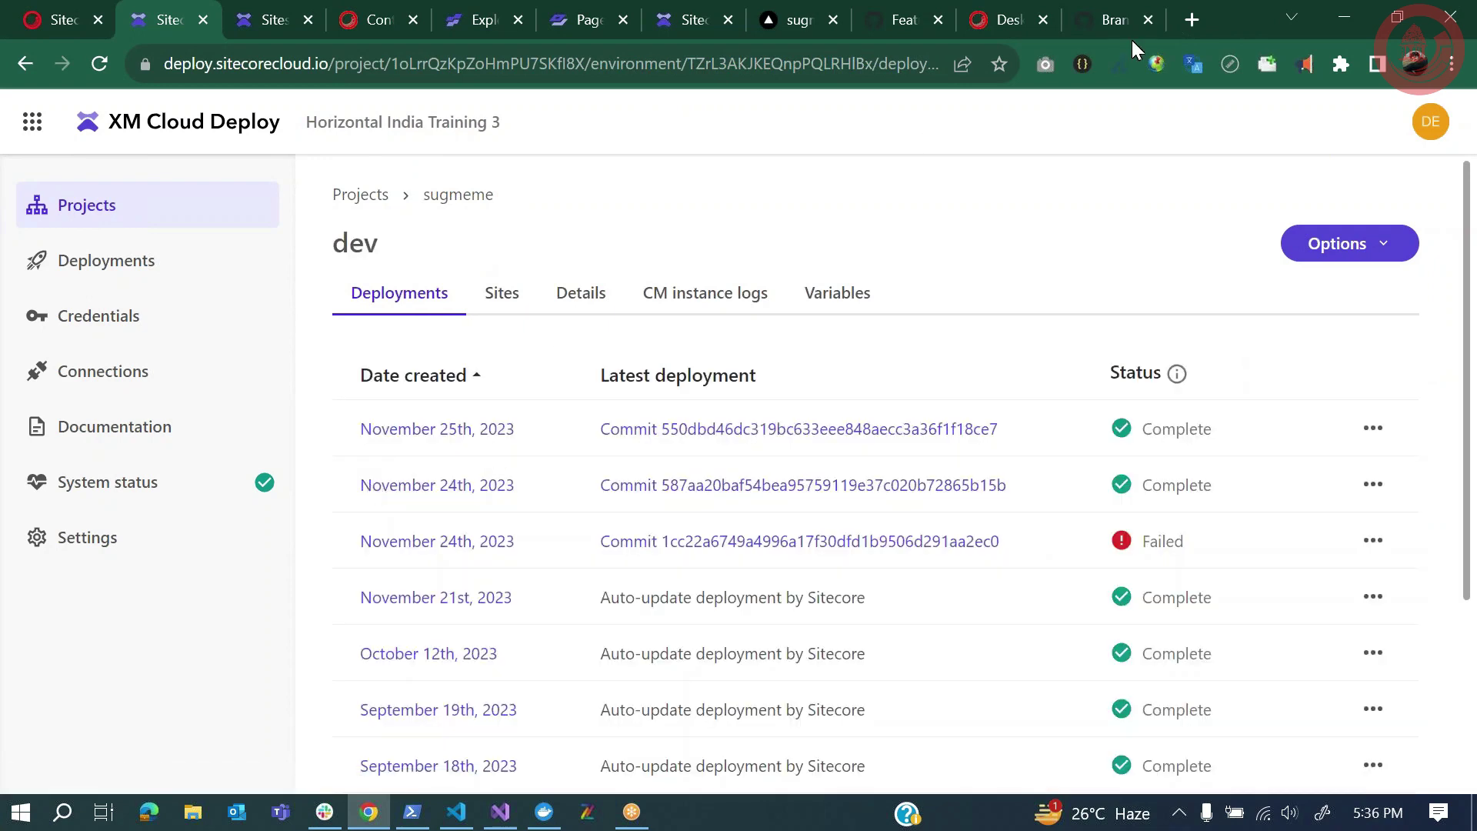
From the sugmeme project in Vercel, open the sugmeme.vercel.app site and review its home page down to the footer
left_click(774, 20)
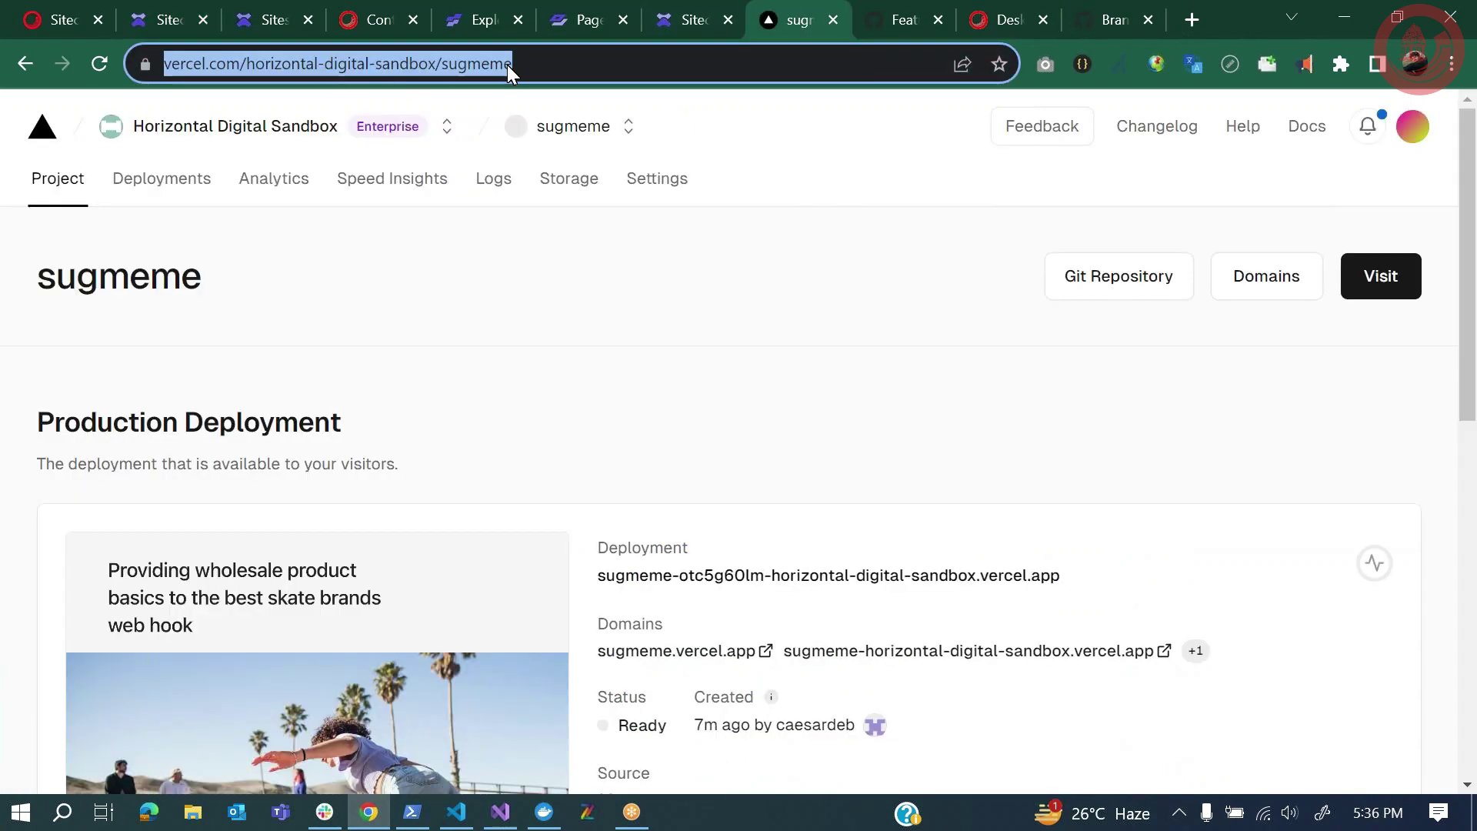
left_click(558, 63)
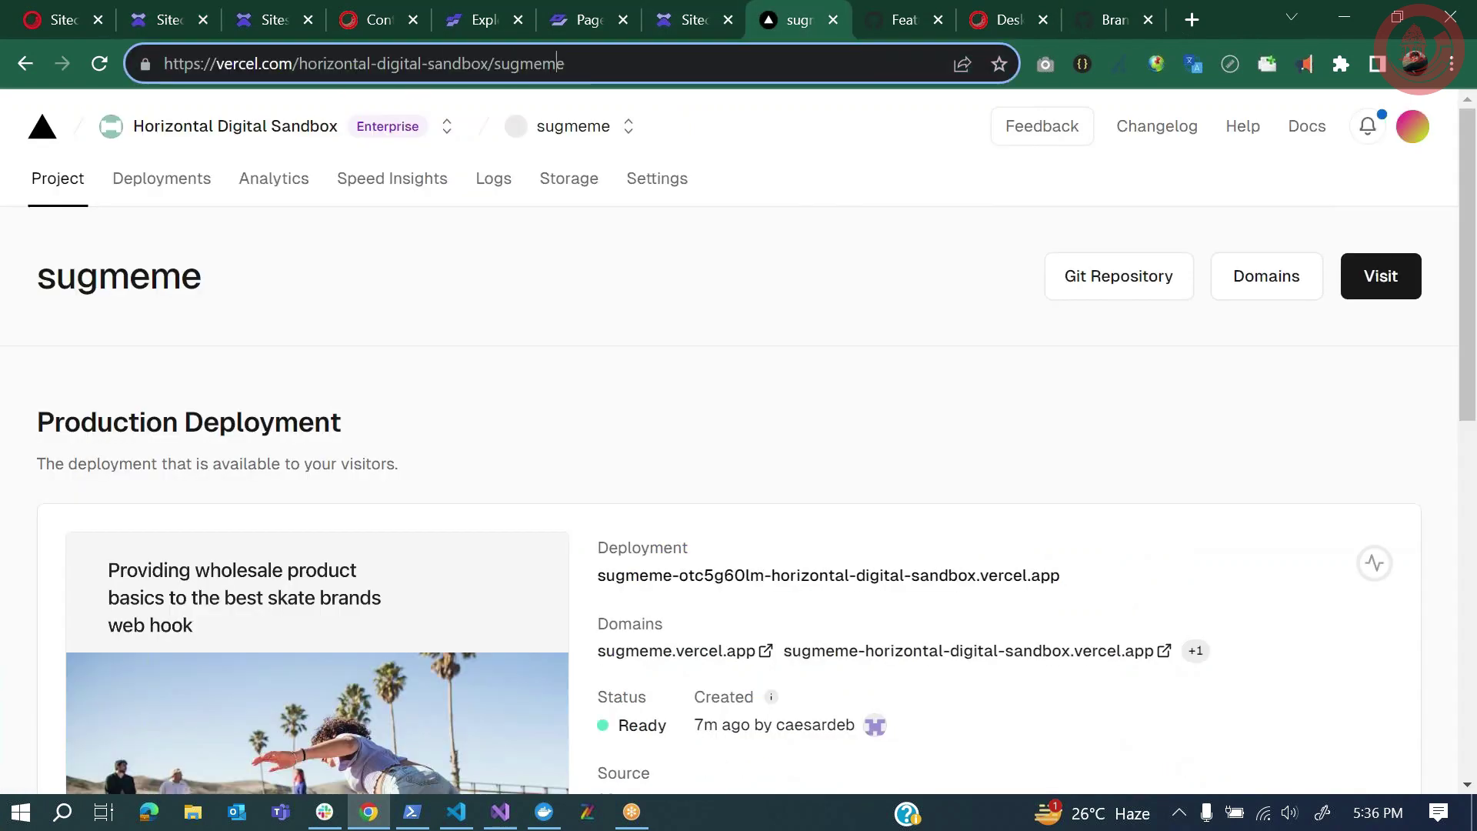
left_click(655, 651)
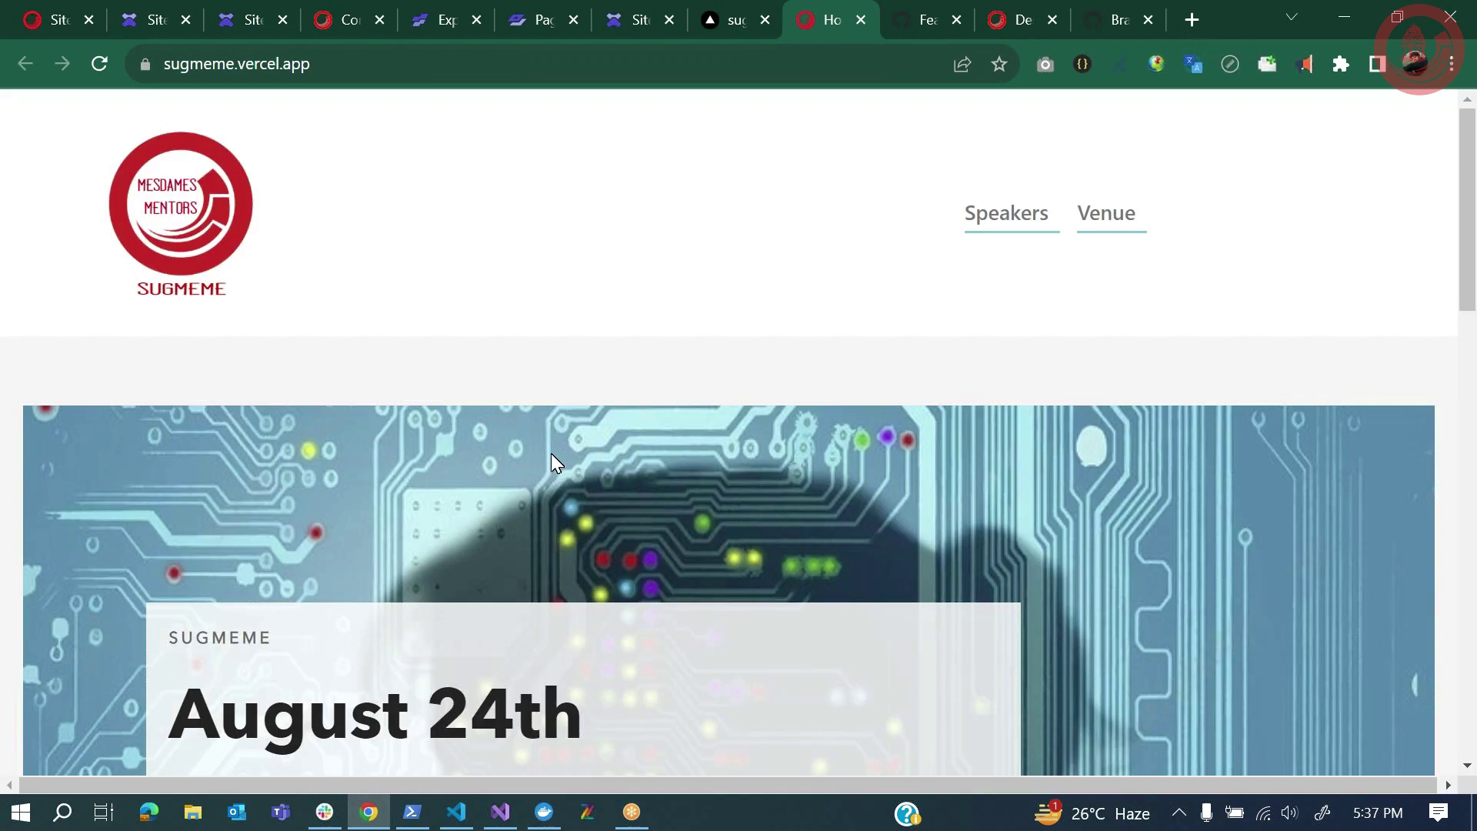
scroll(551, 454, "down", 3)
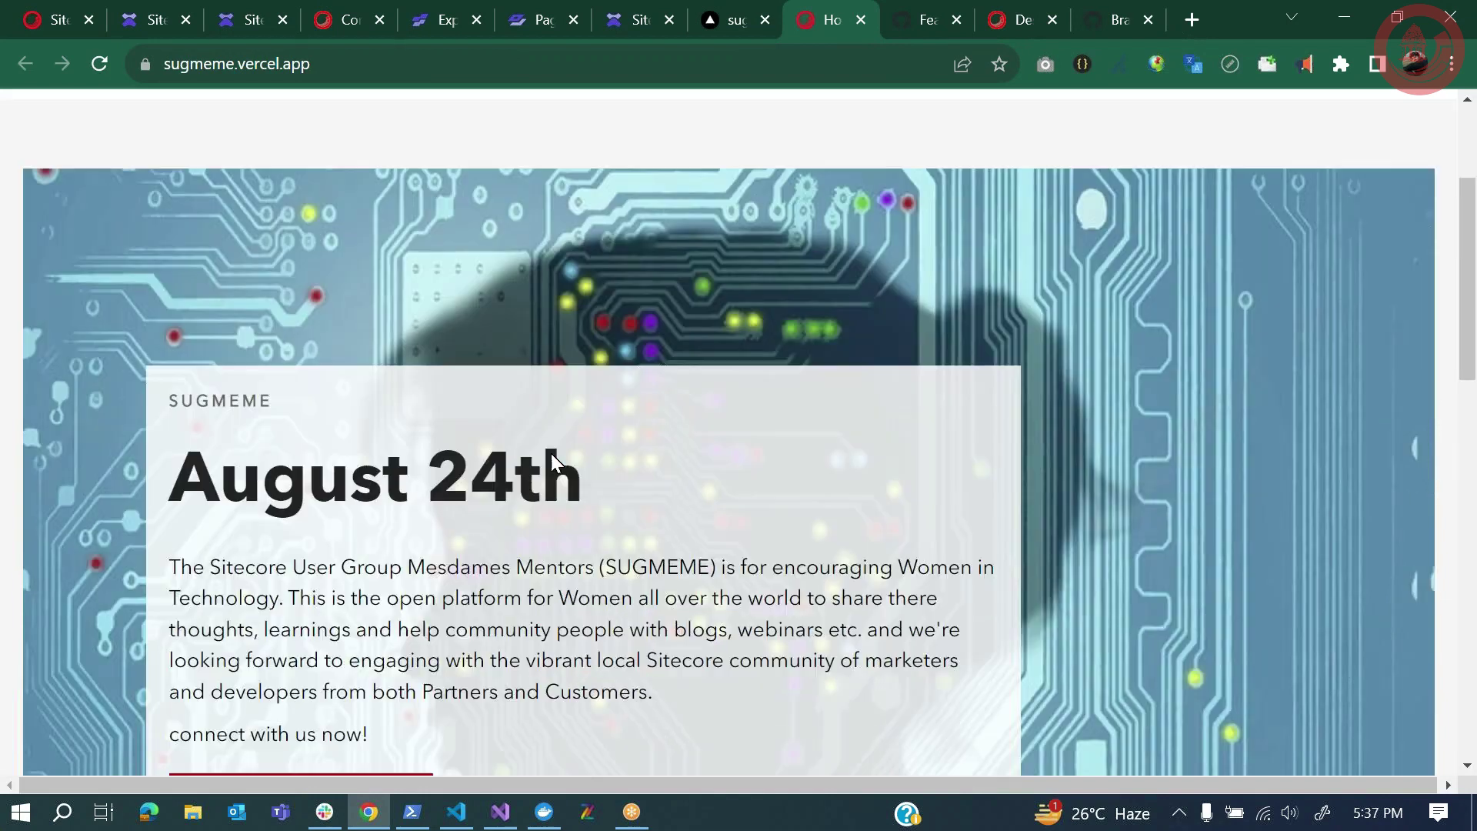
scroll(552, 461, "down", 1)
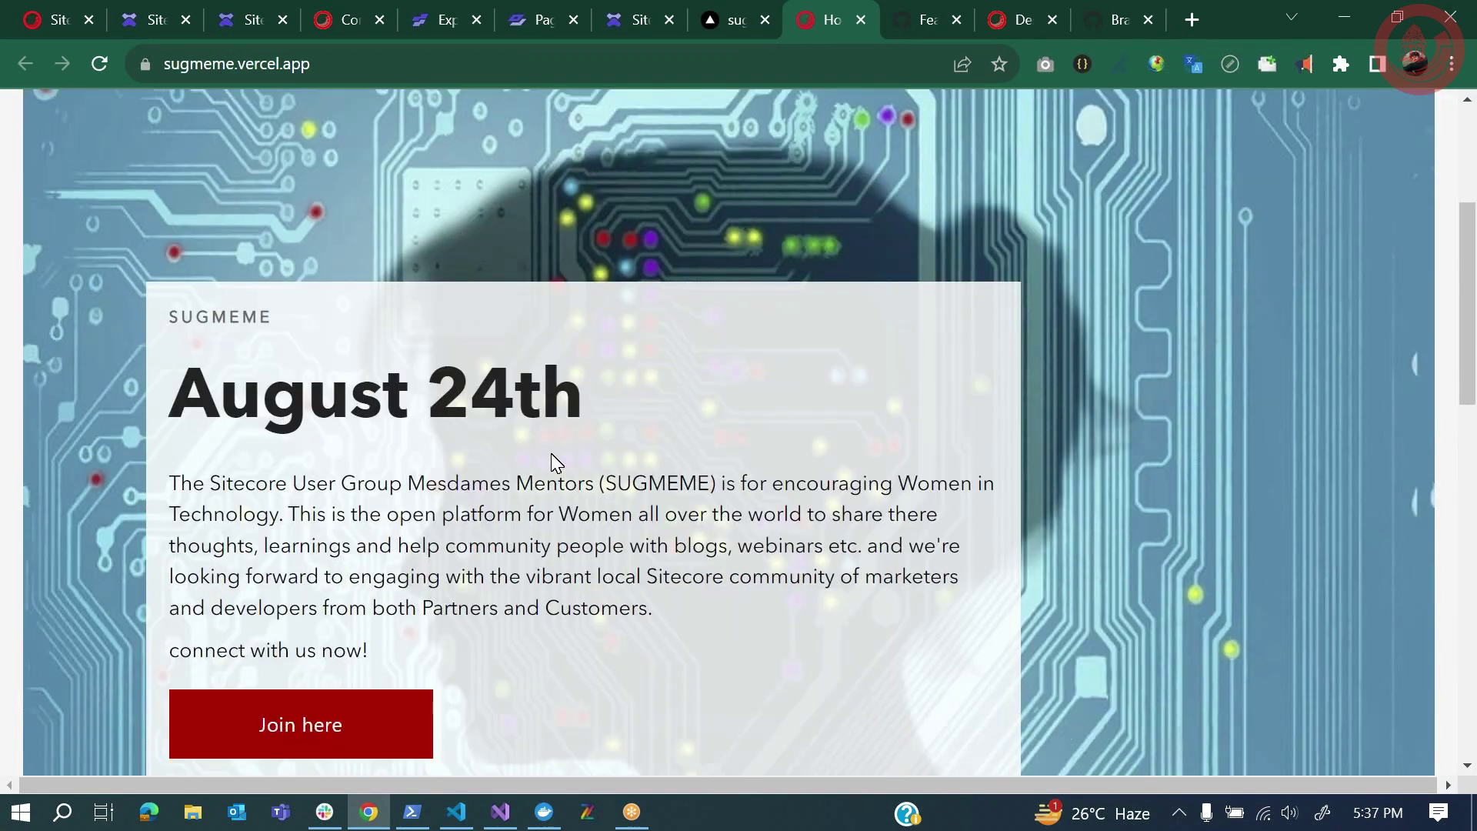
scroll(555, 462, "down", 3)
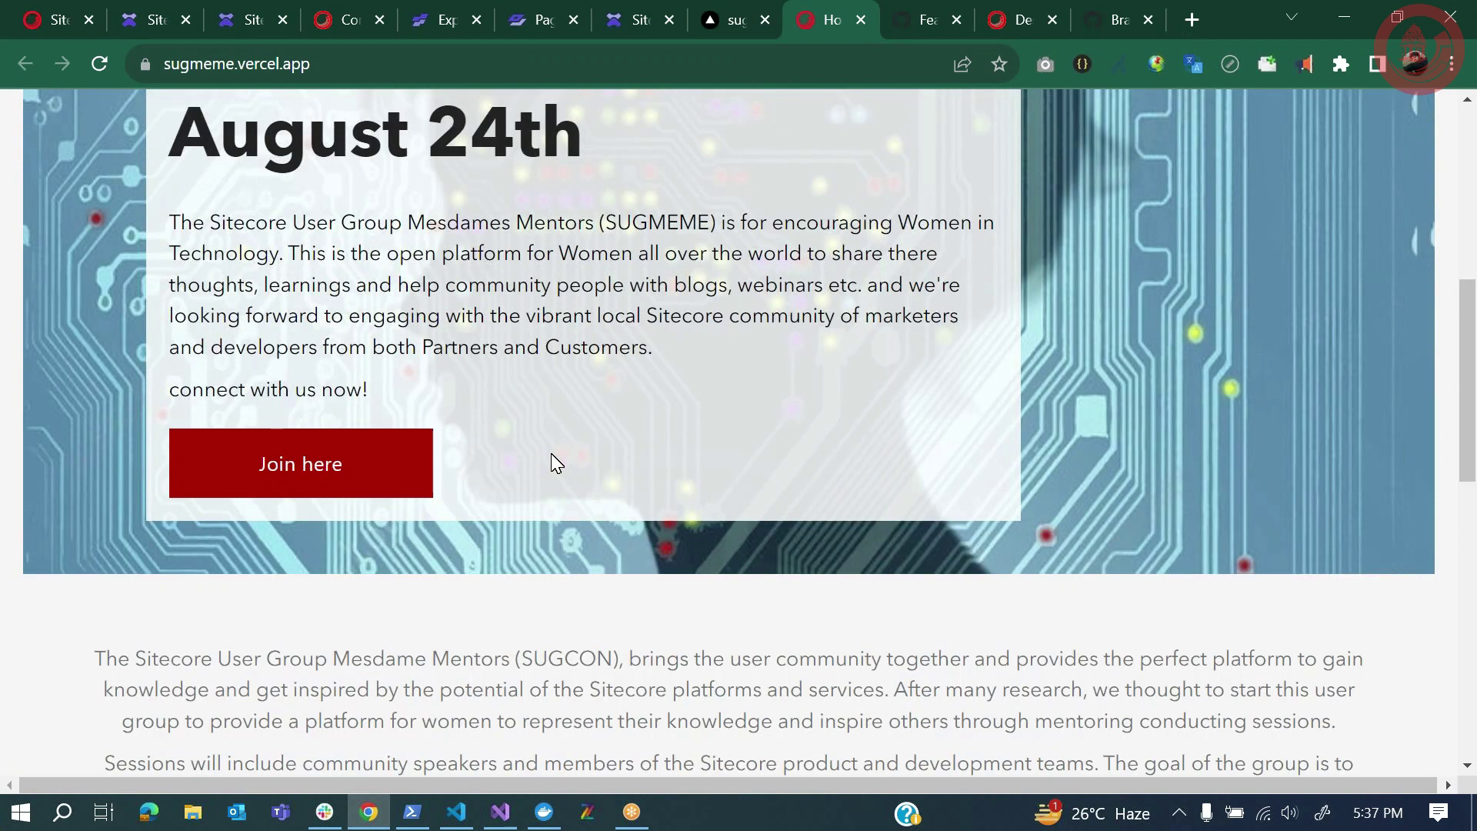
scroll(555, 462, "down", 10)
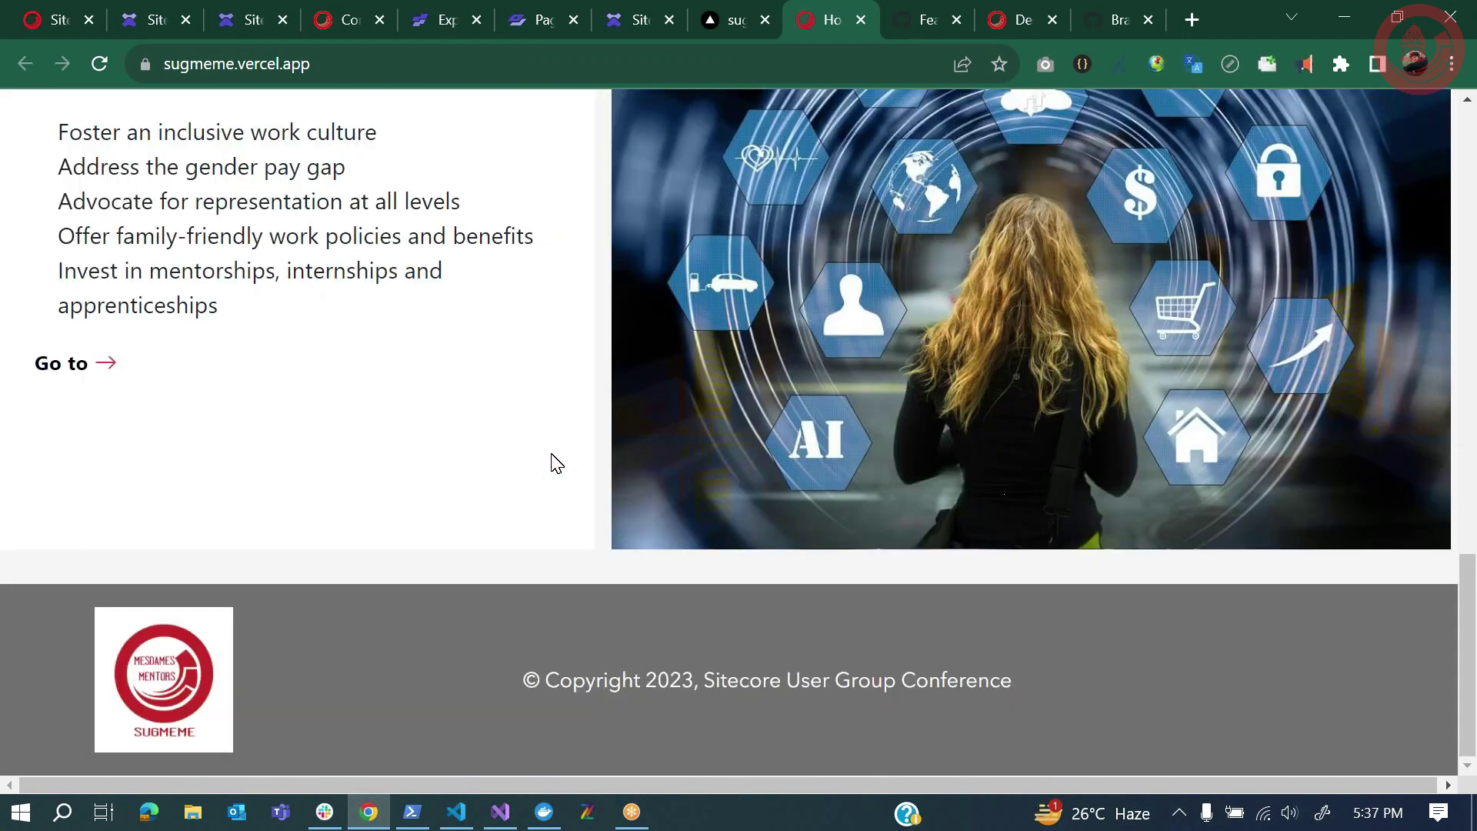
scroll(450, 380, "up", 10)
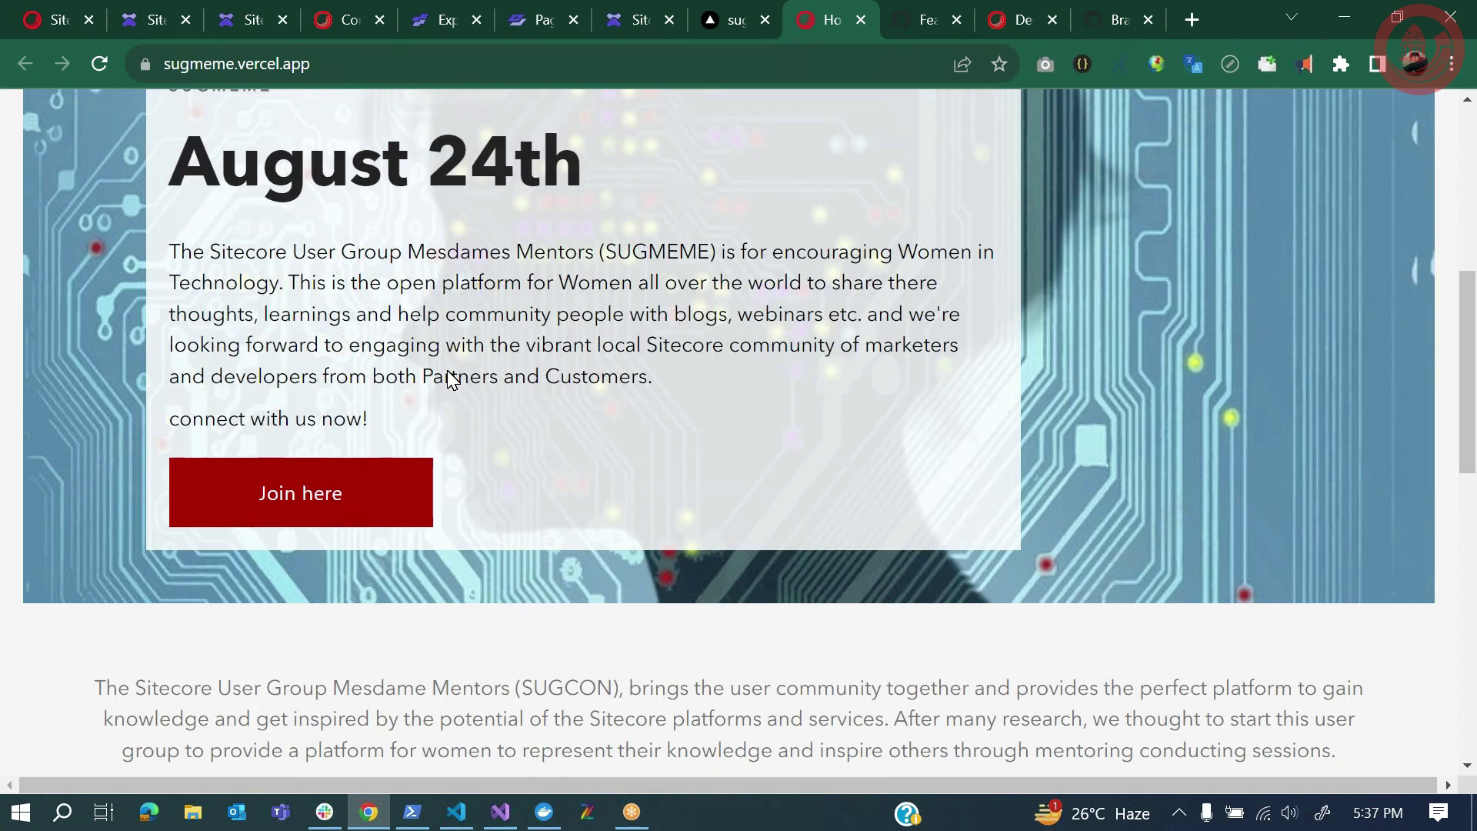
scroll(883, 277, "up", 7)
View the Speakers and Venue pages of the sugmeme site
left_click(1007, 213)
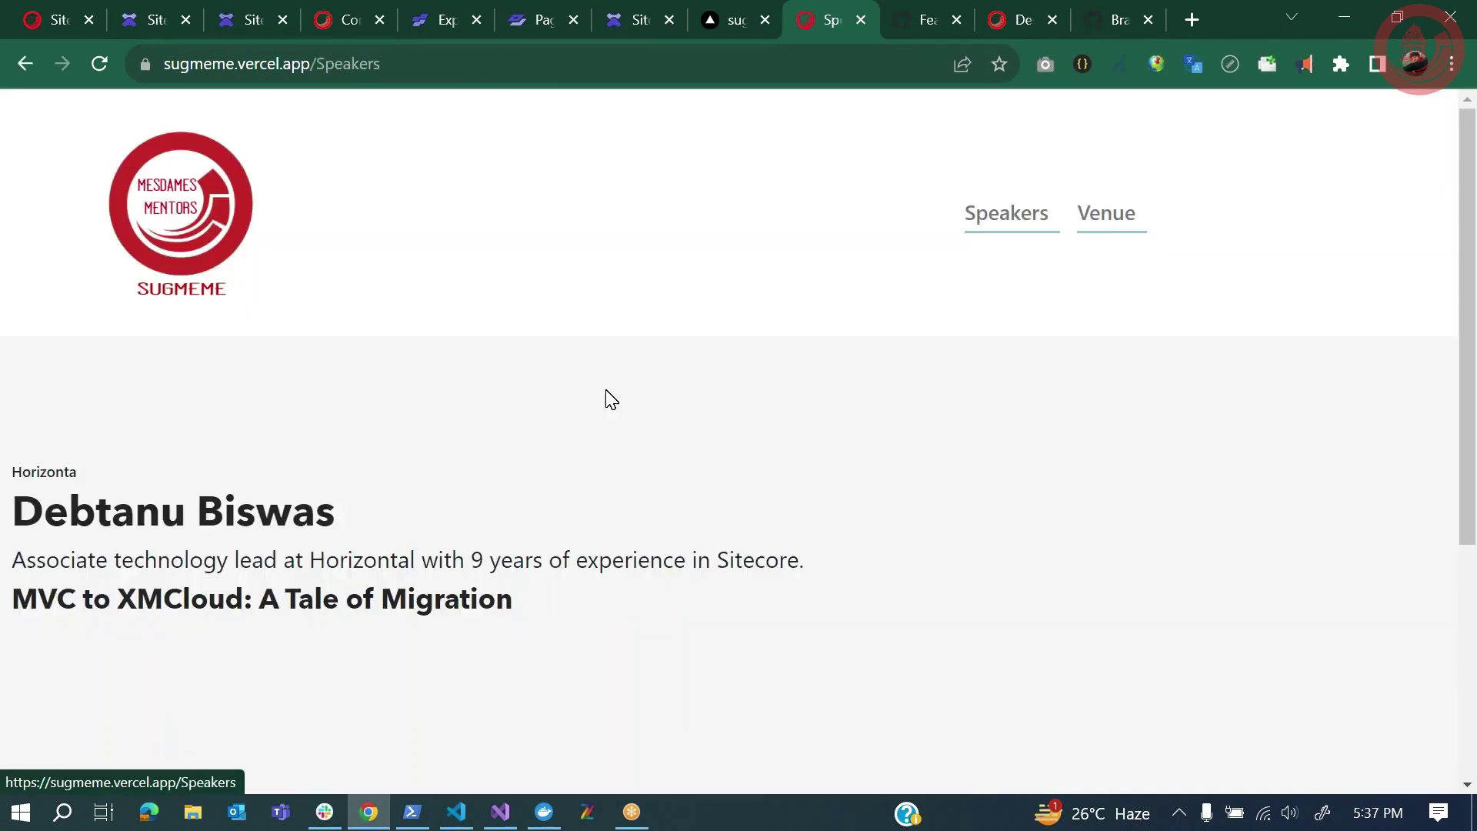
left_click(1105, 216)
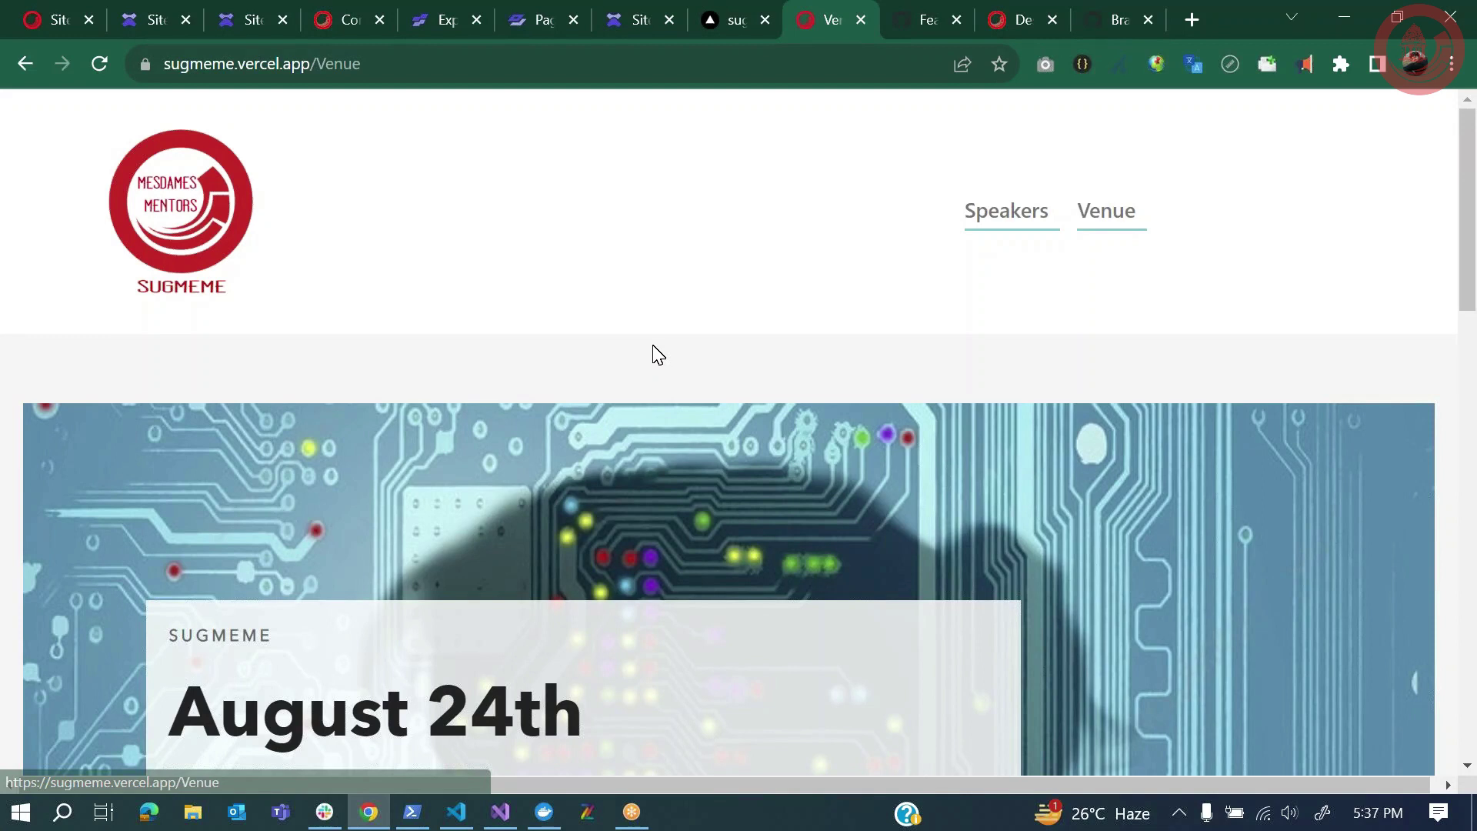
scroll(658, 354, "down", 4)
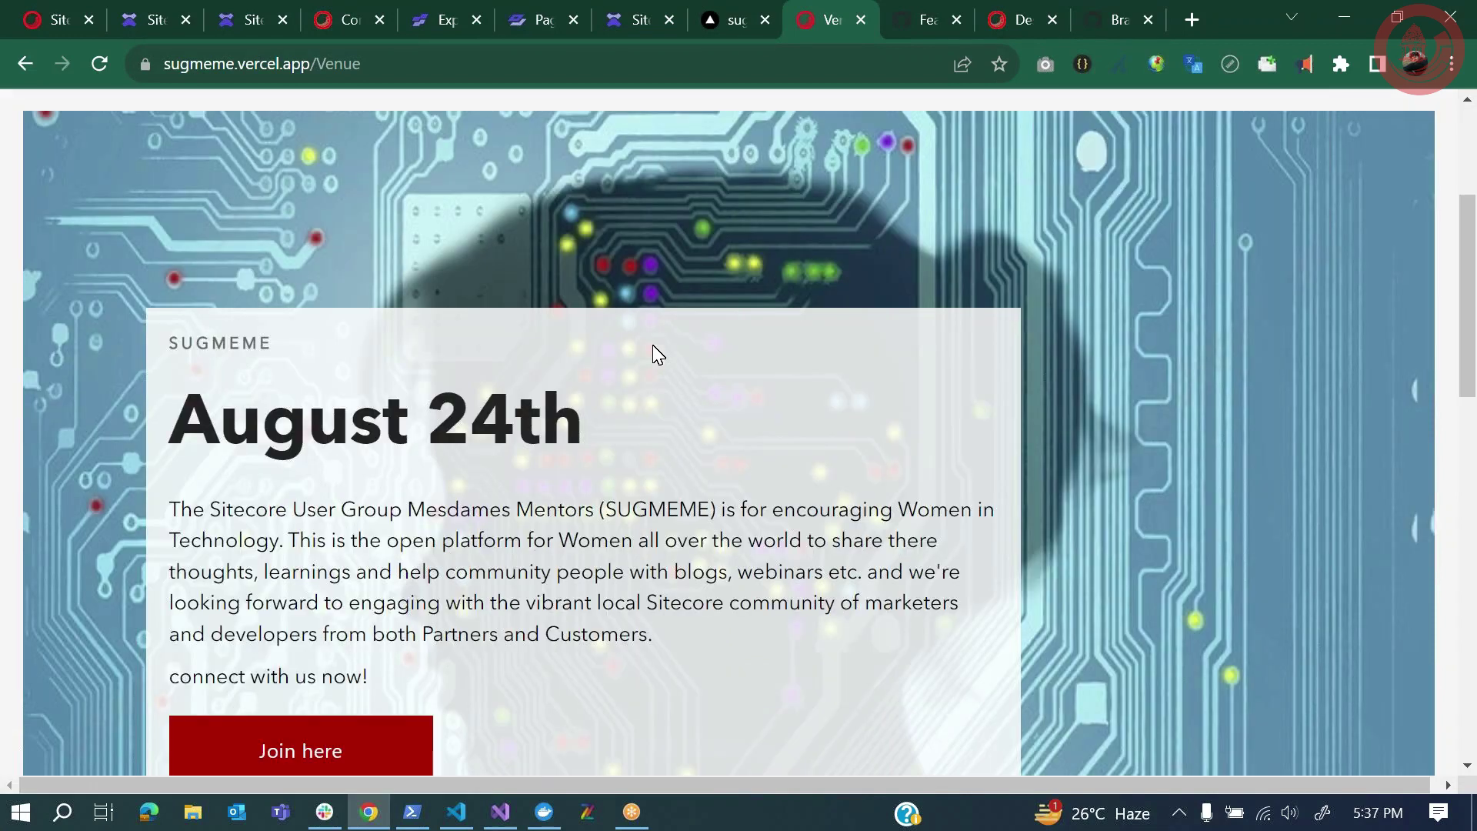
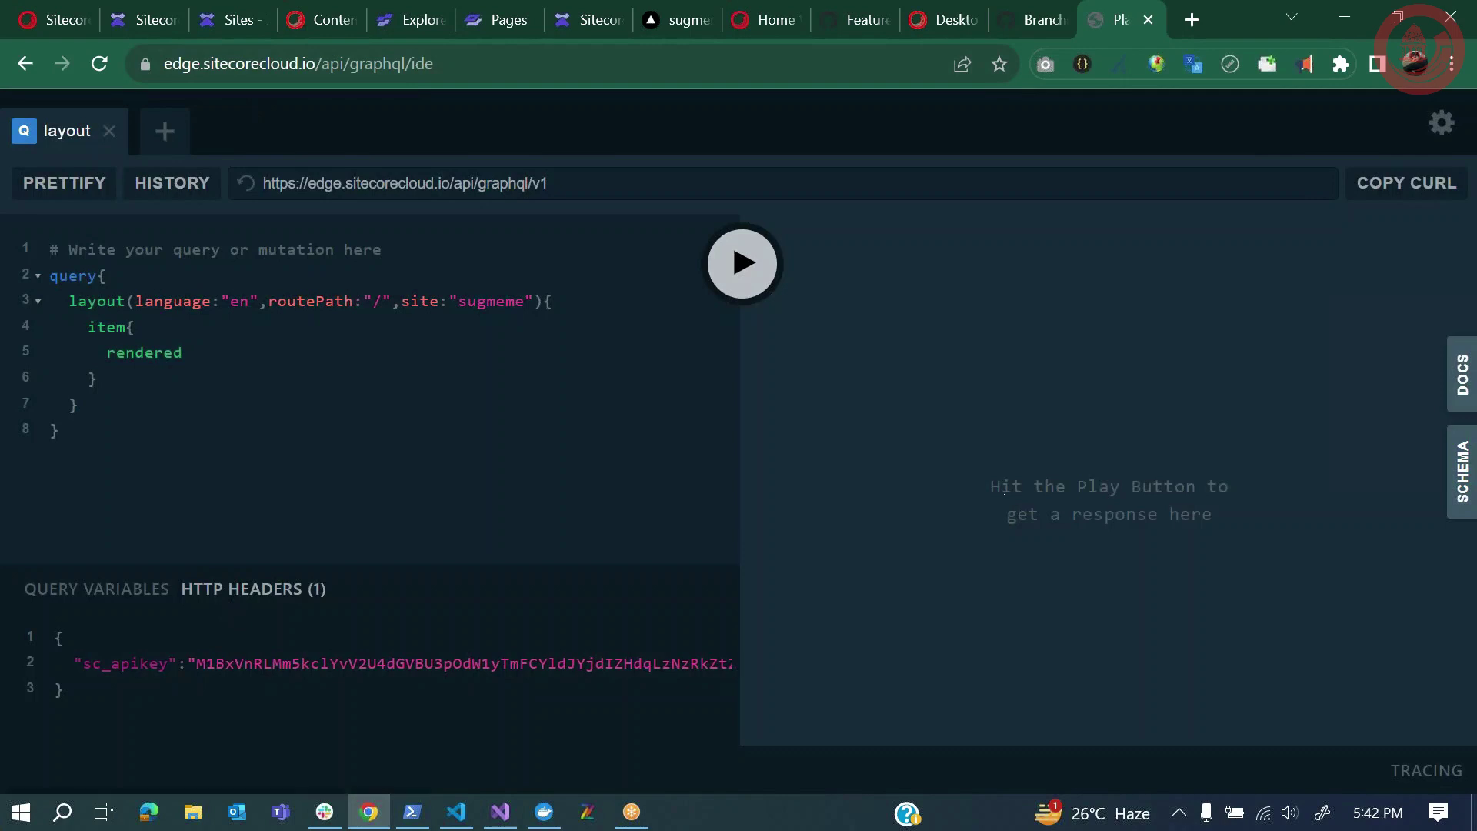
Examine the sc_apikey header in the GraphQL playground, and check the xmc-sugmum app's settings and deploy project
mouse_move(197, 663)
left_mouse_down()
mouse_move(730, 663)
mouse_move(200, 664)
mouse_move(23, 637)
mouse_move(192, 663)
left_mouse_up()
left_click(235, 663)
left_click(157, 20)
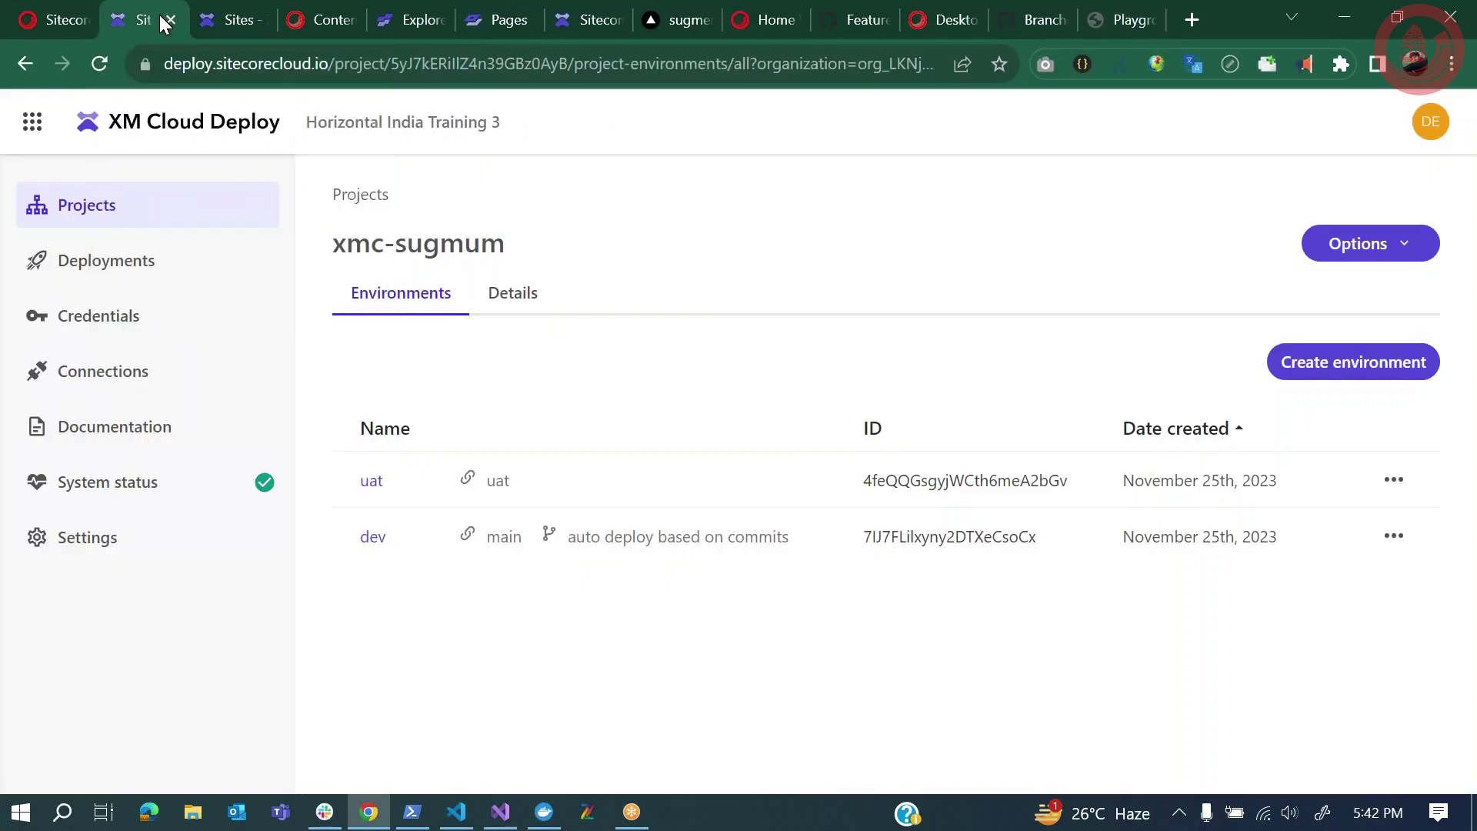
left_click(226, 33)
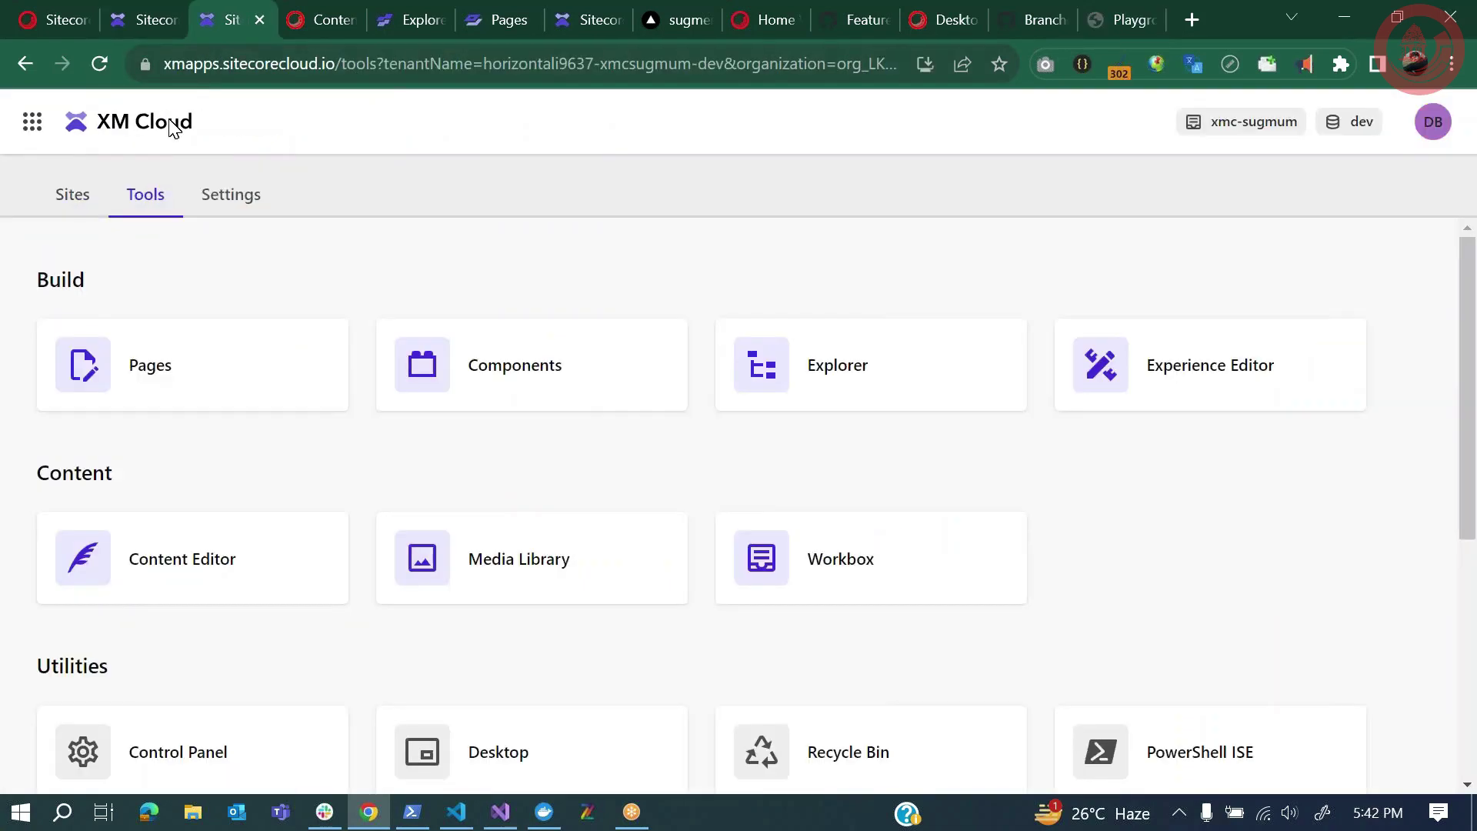
left_click(231, 194)
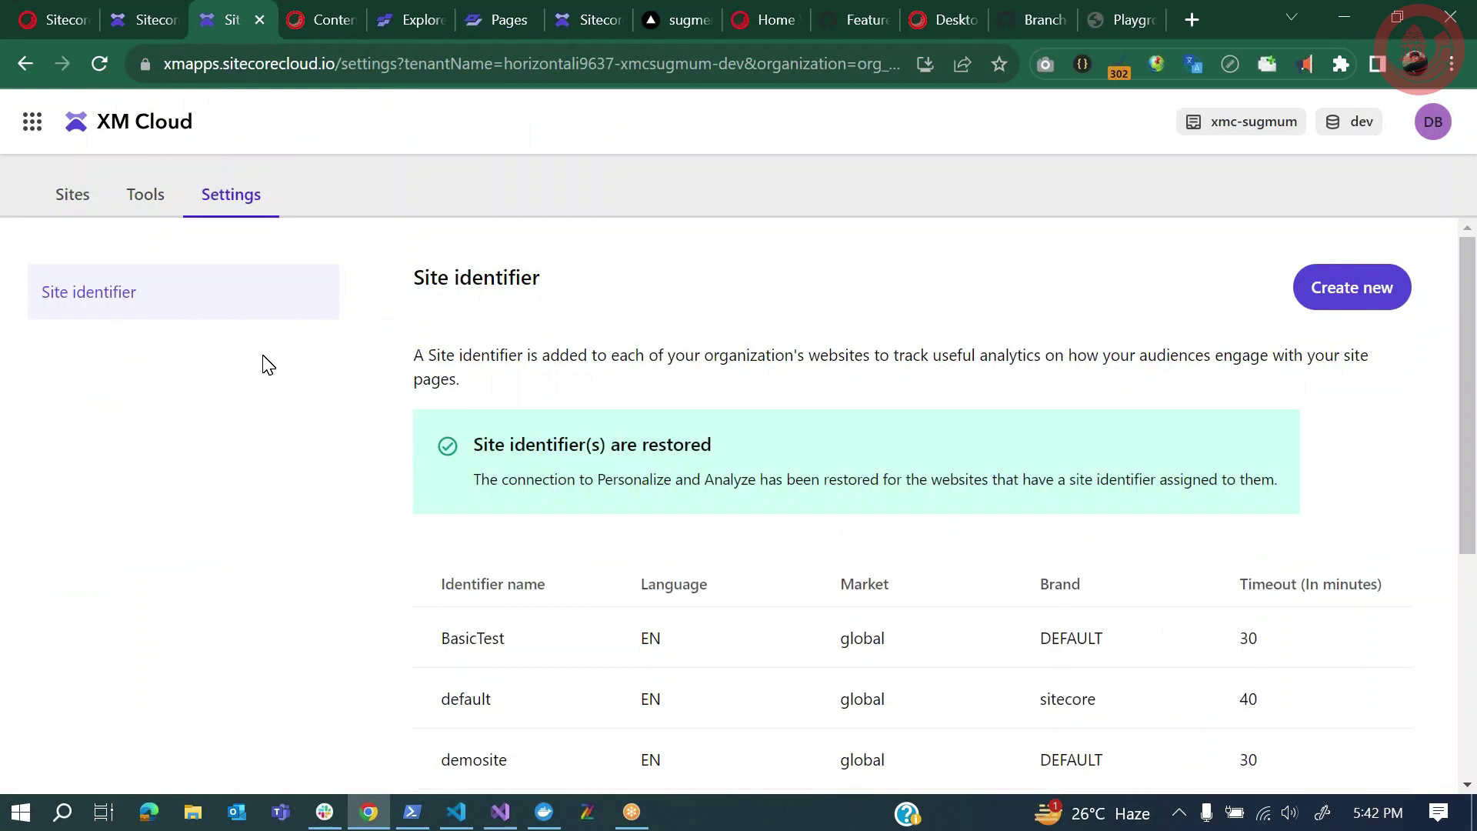
left_click(149, 24)
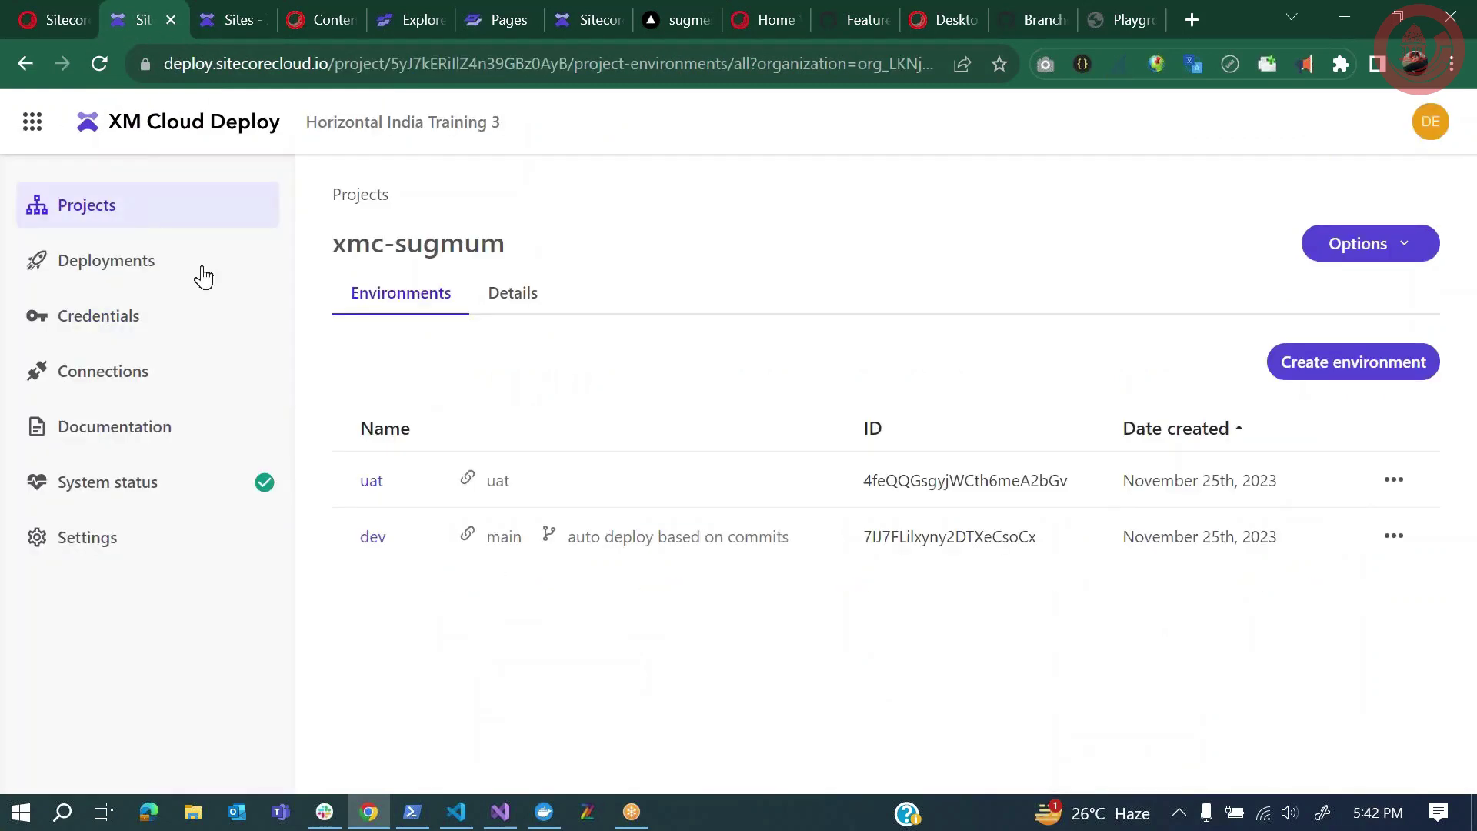
From the Sitecore Cloud Portal, open the sugmeme / dev XM Cloud app and go to the sugmeme site's Developer Settings
left_click(60, 23)
left_click(958, 586)
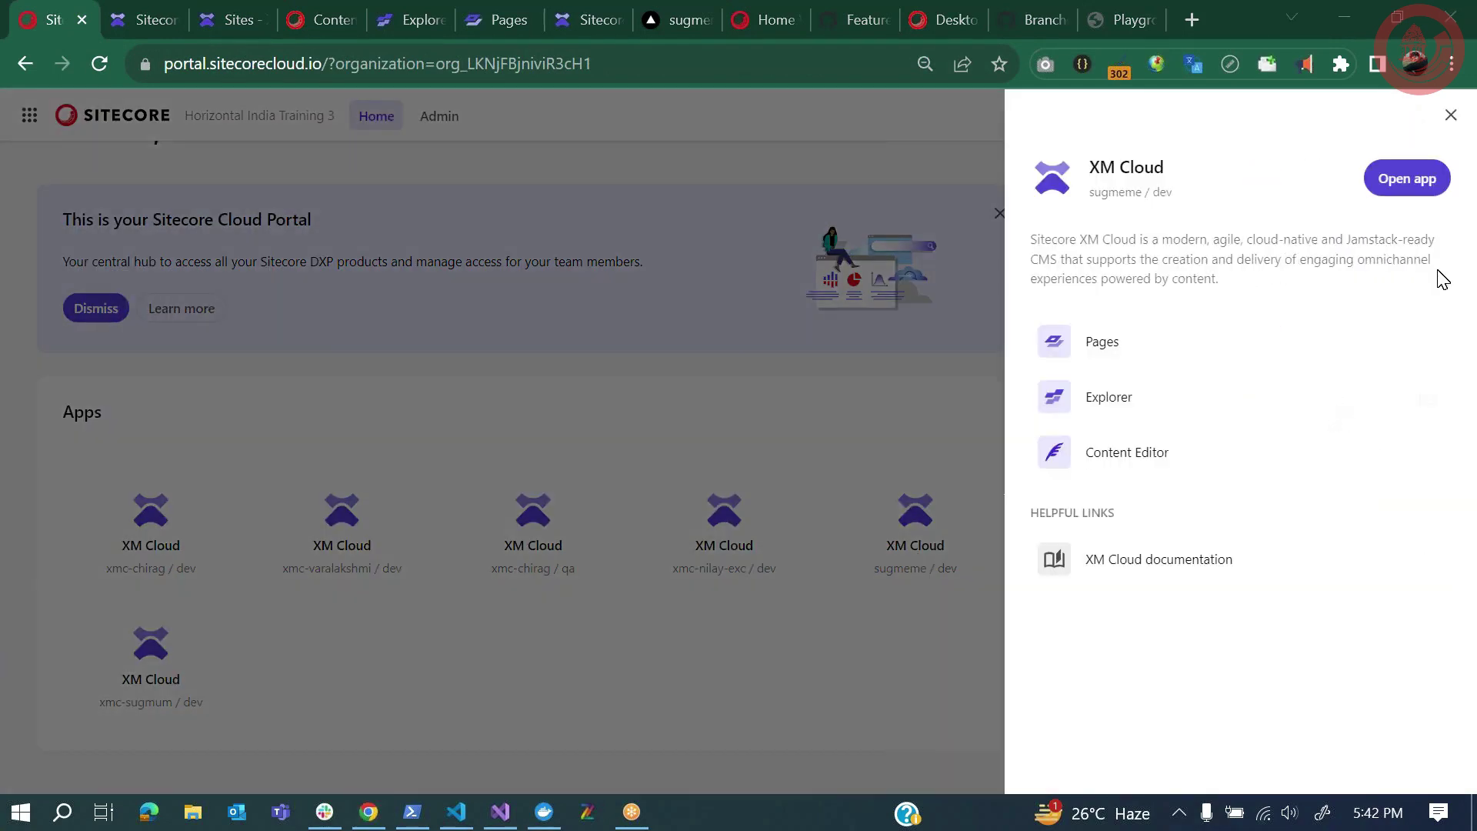
left_click(1408, 178)
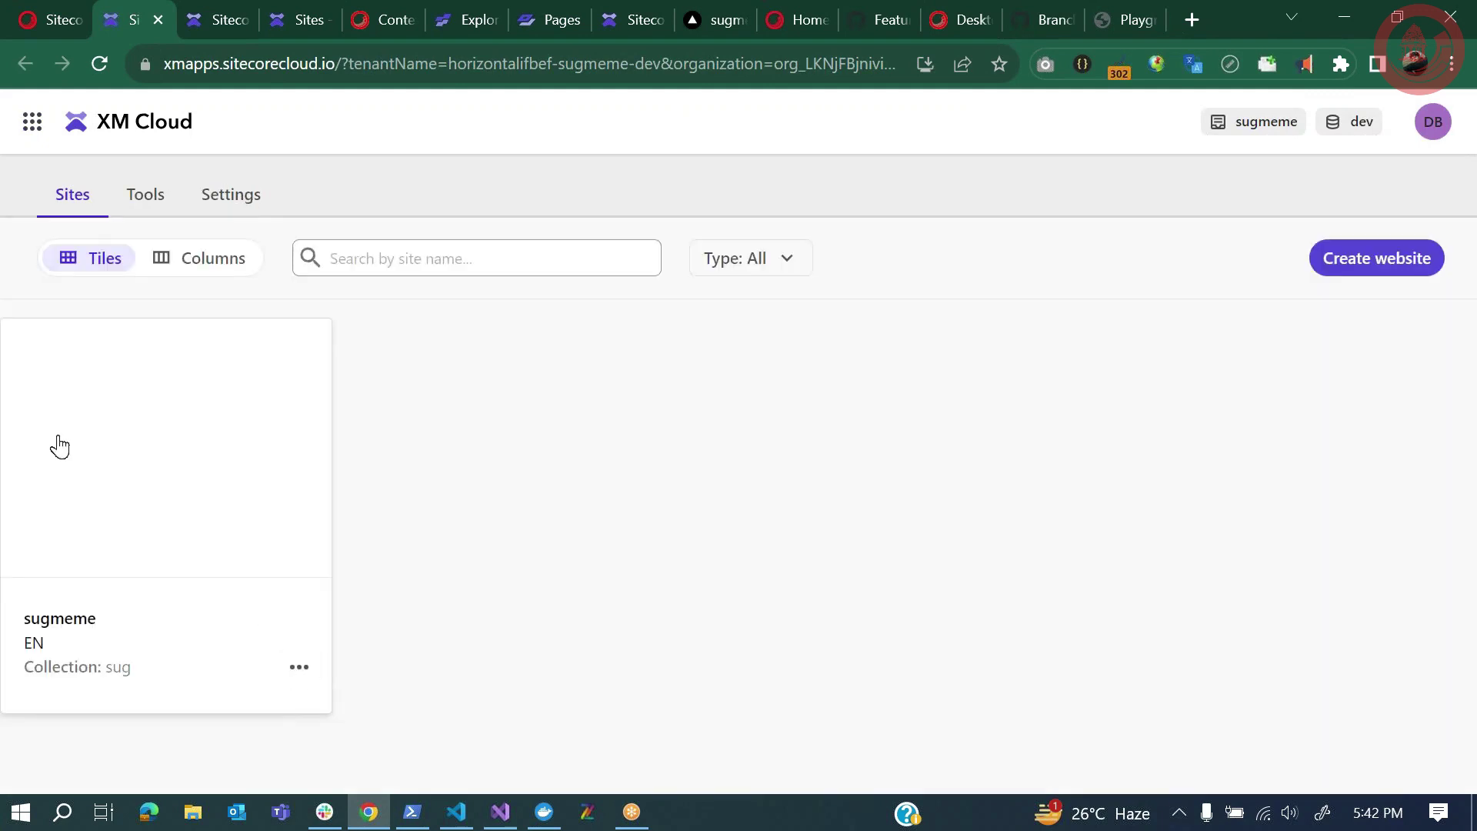
left_click(299, 669)
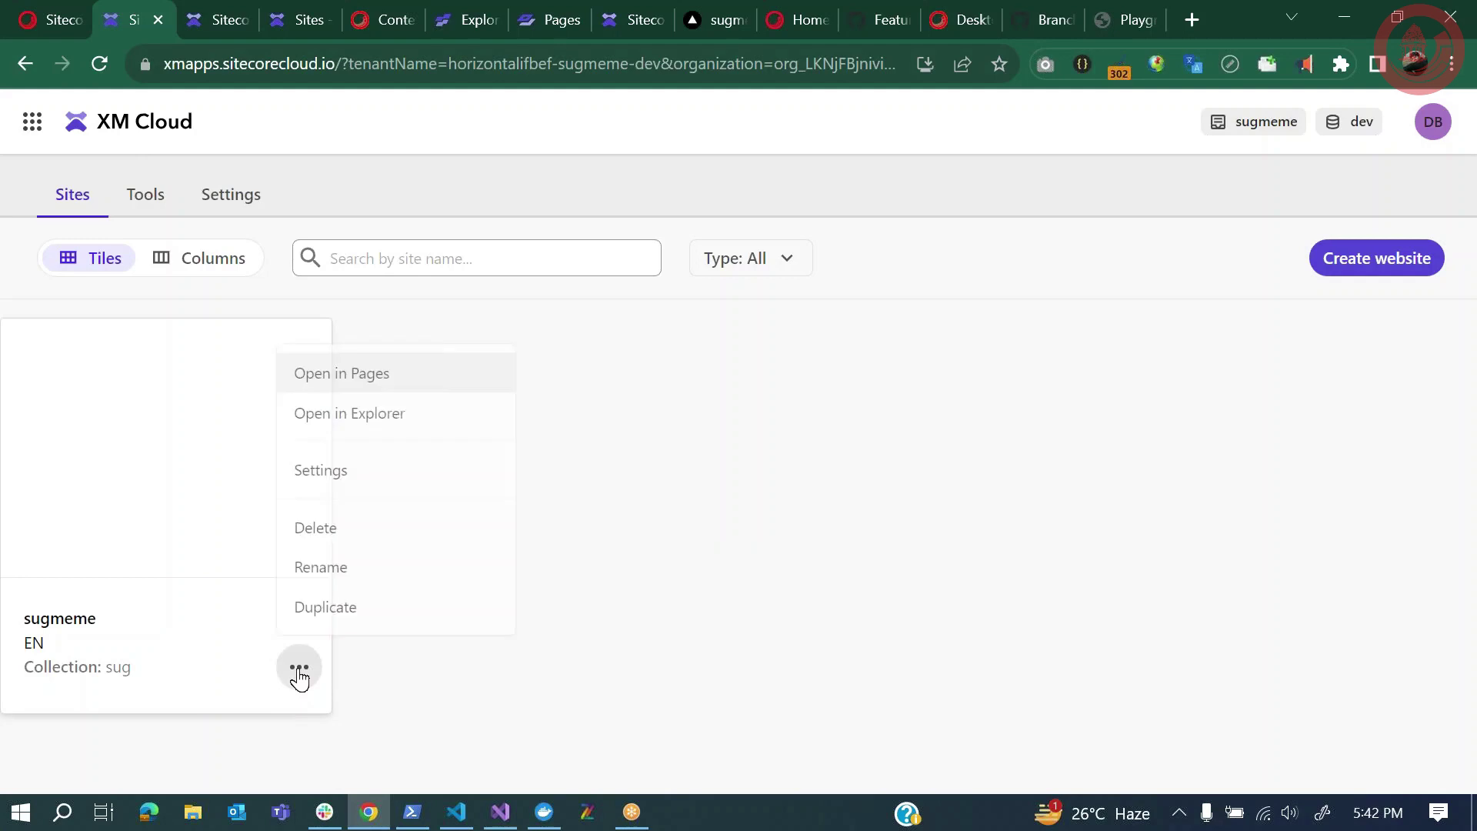
left_click(362, 464)
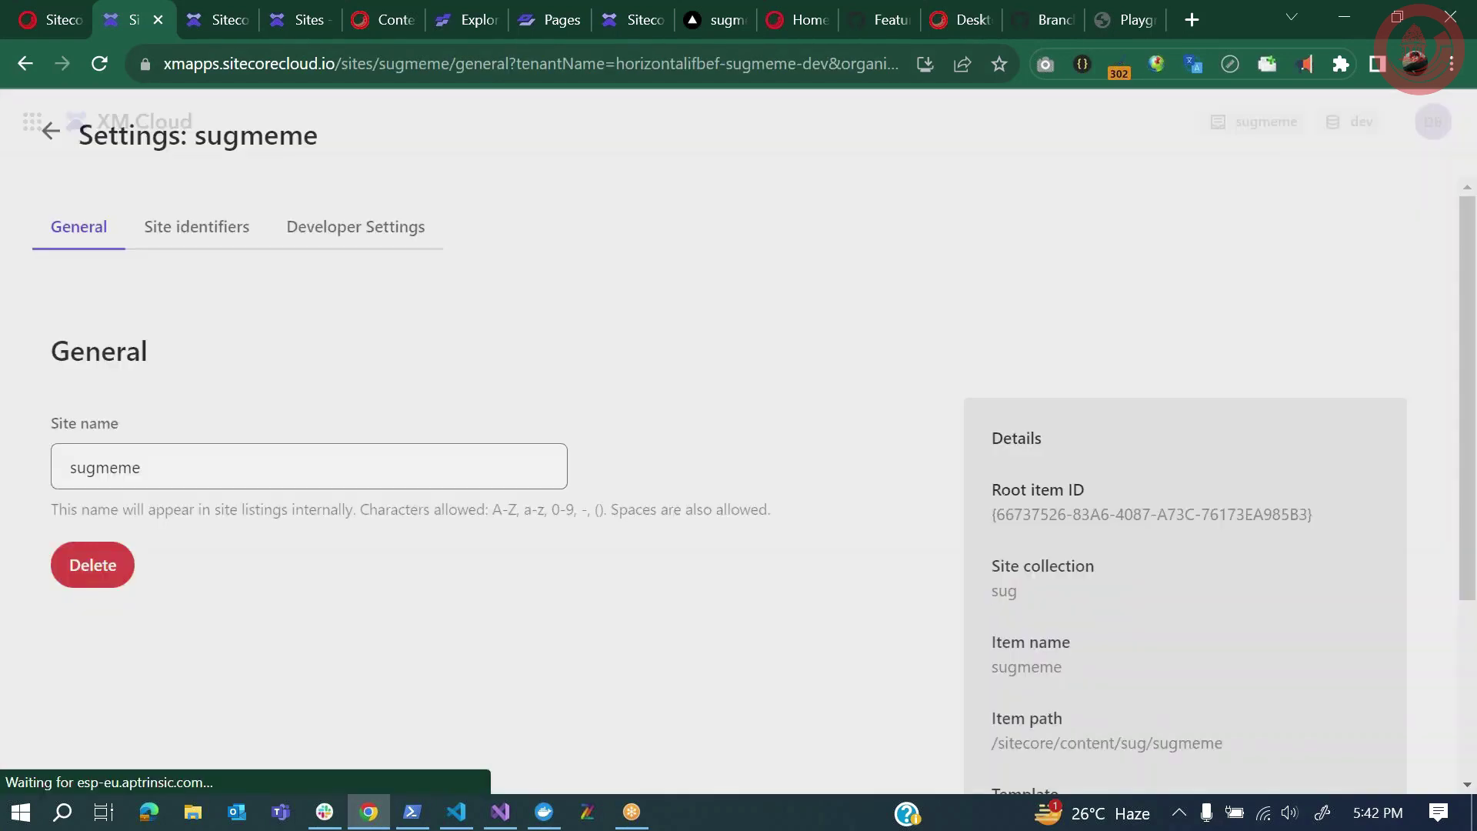
left_click(363, 229)
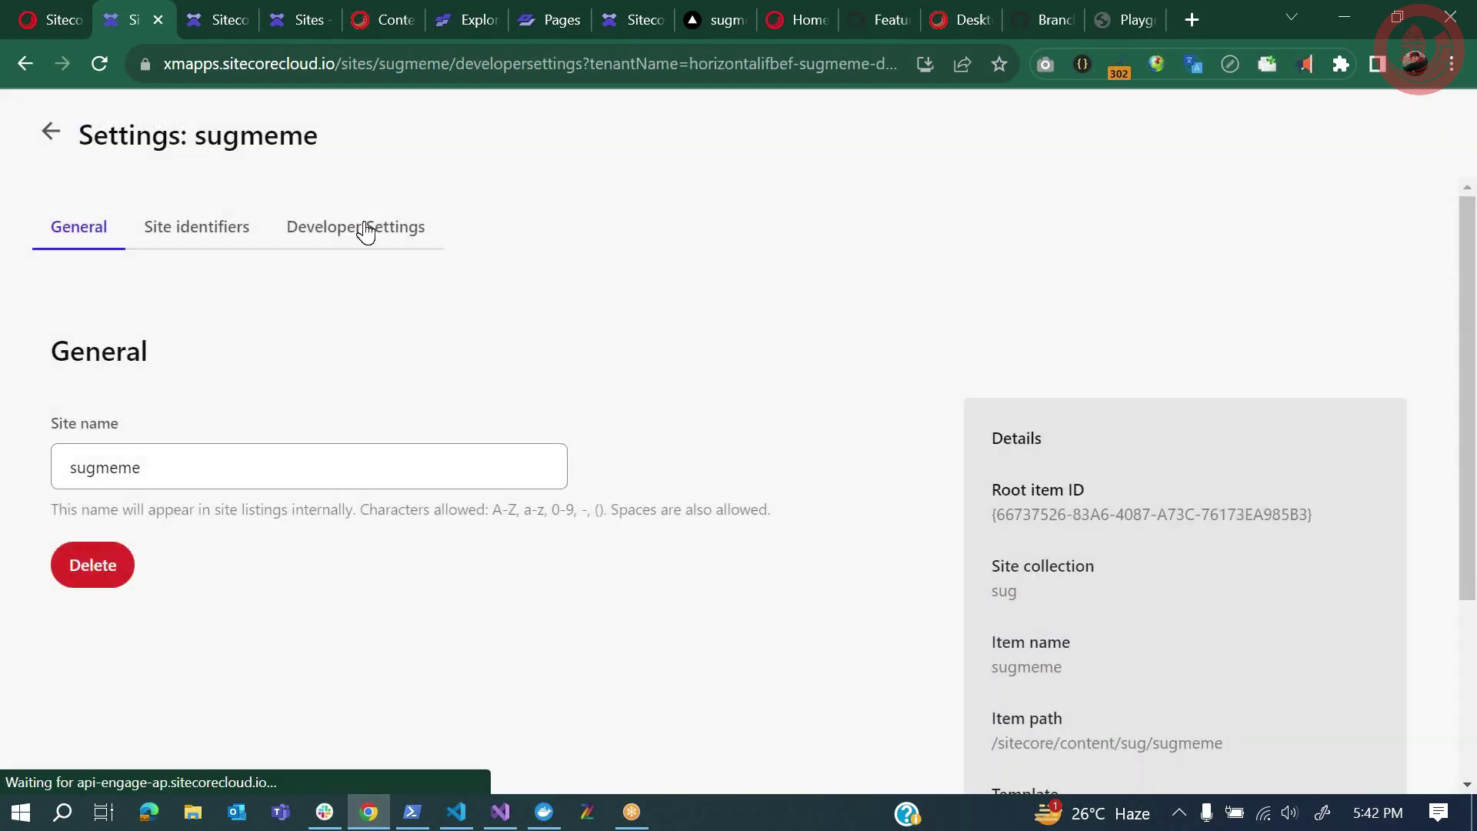
Reveal the SITECORE_API_KEY value in the site's environment variables and highlight its first characters
scroll(405, 597, "down", 2)
left_click(123, 755)
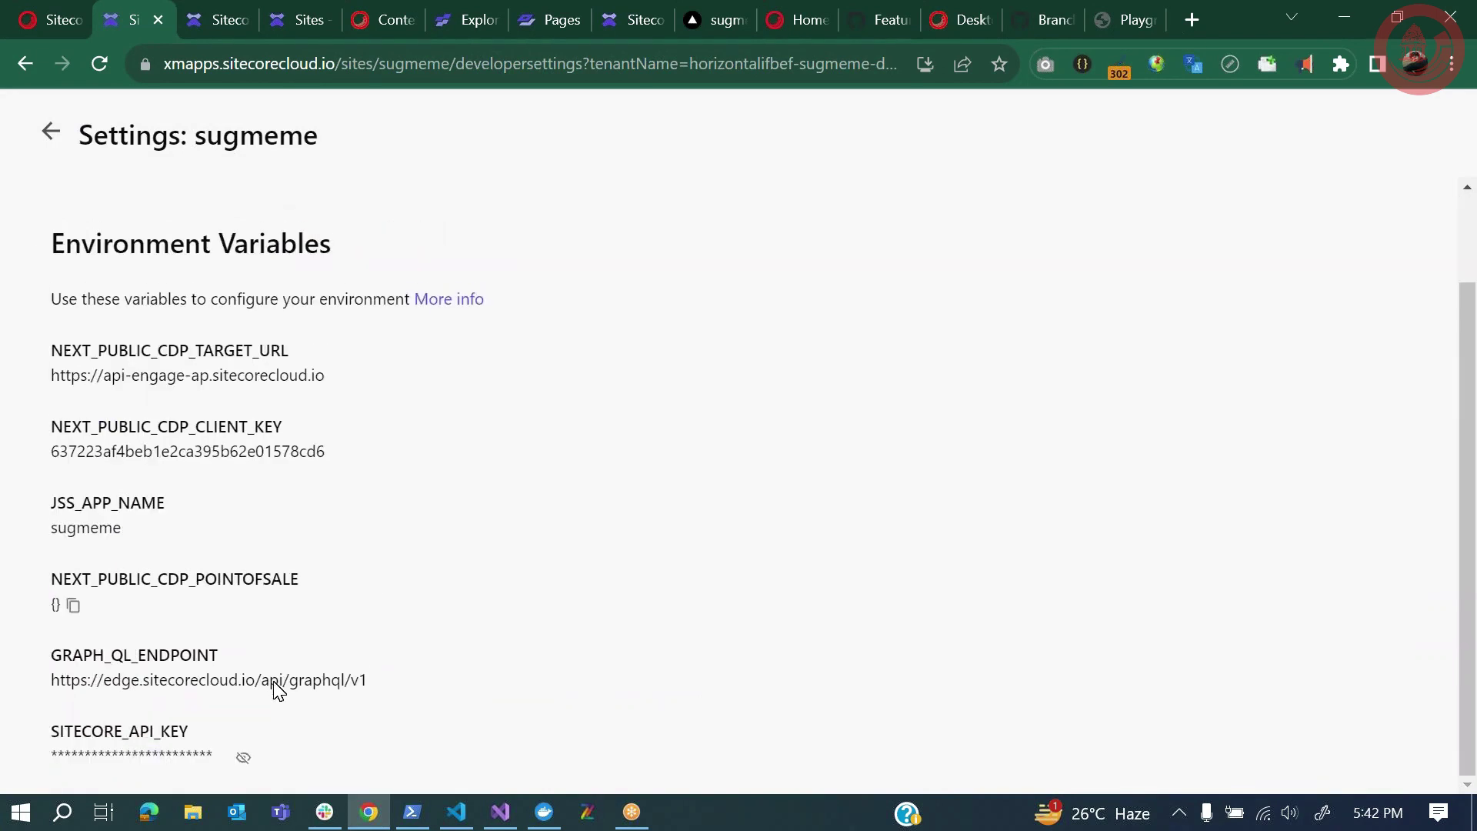
left_click(243, 759)
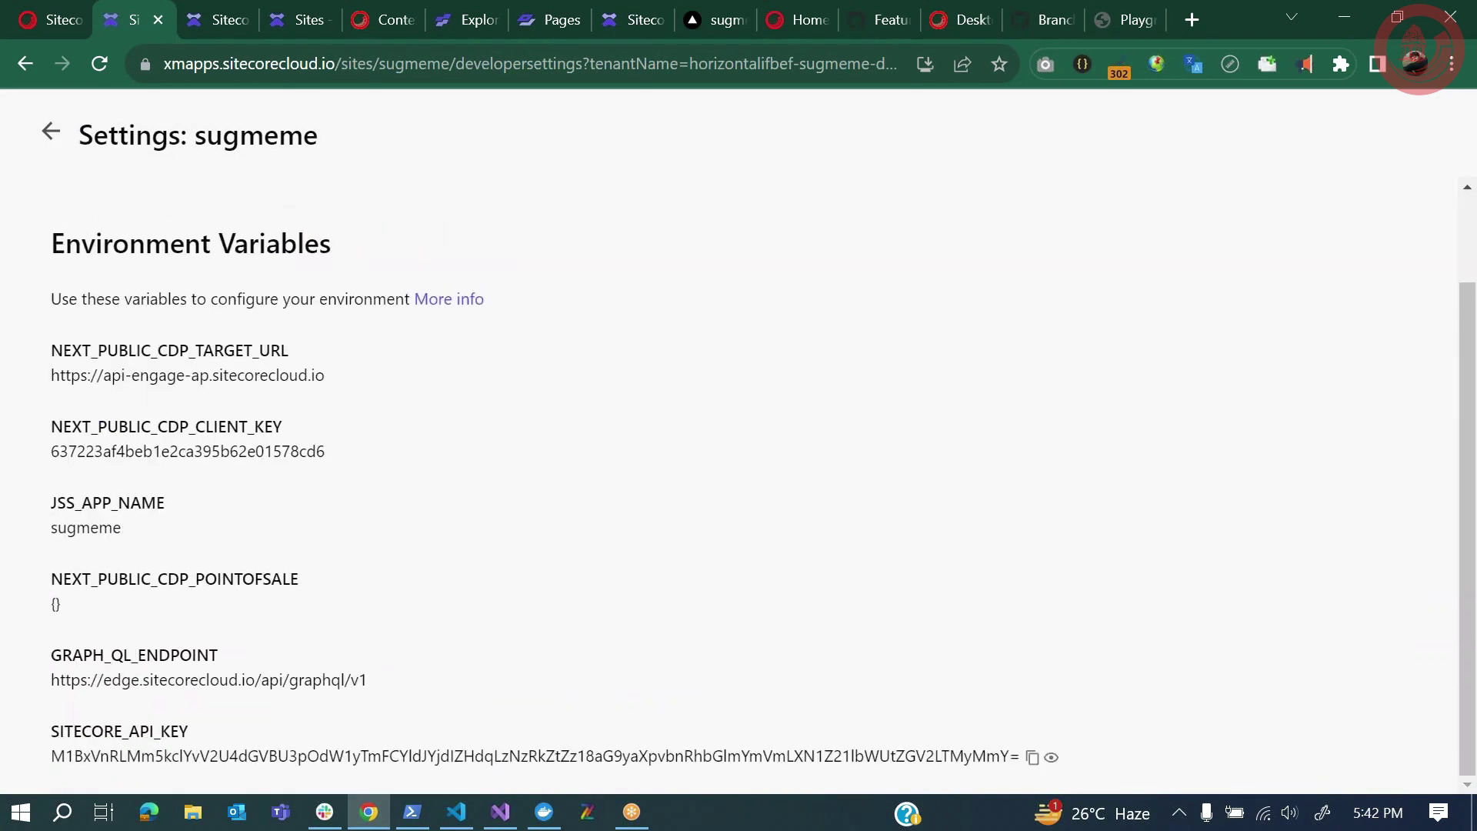
left_click_drag(66, 756, 141, 756)
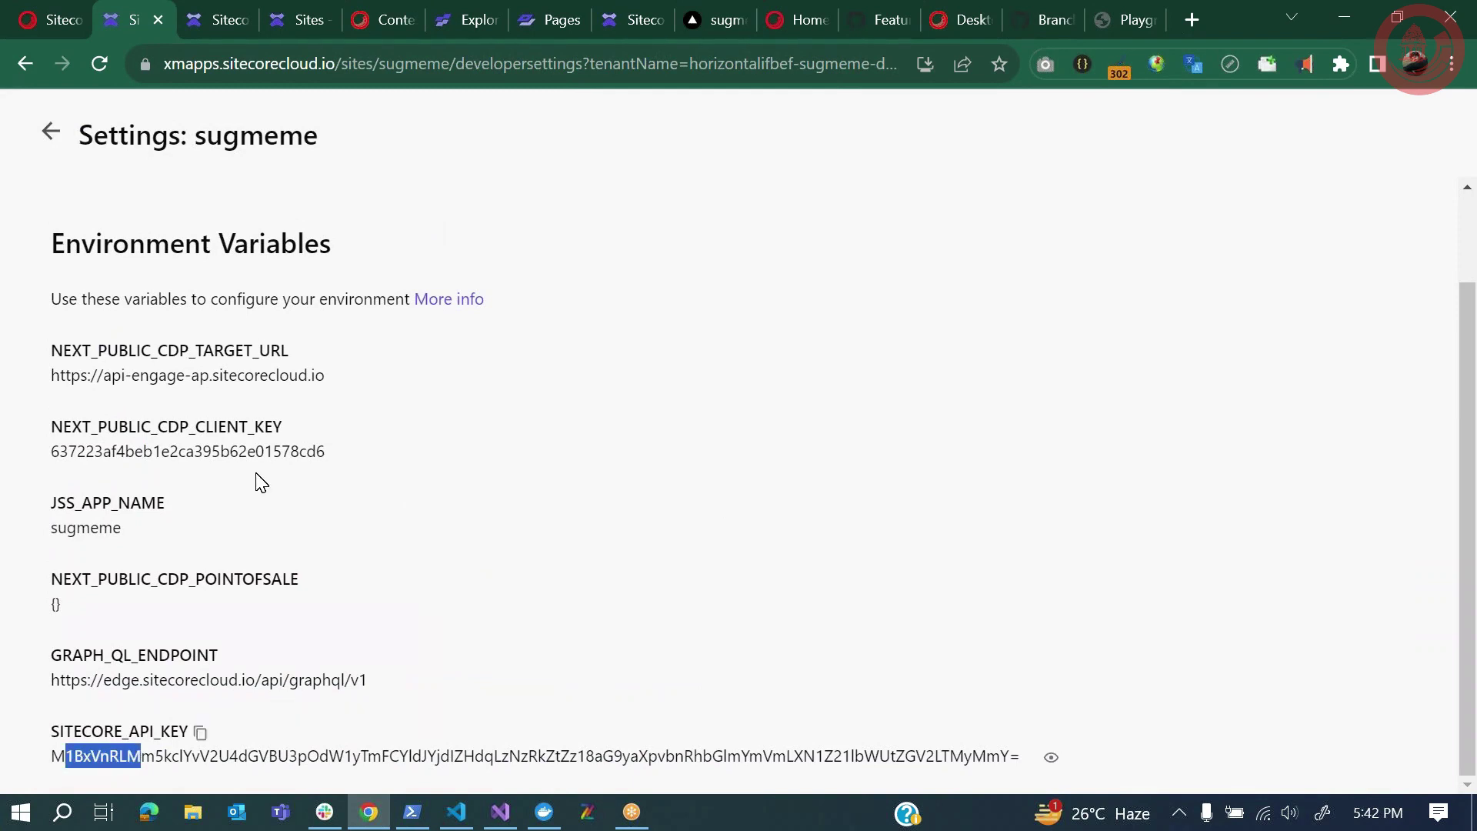
In the GraphQL playground, highlight part of the sc_apikey header value and the sugmeme site name in the layout query
left_click(1120, 21)
left_click_drag(196, 663, 529, 663)
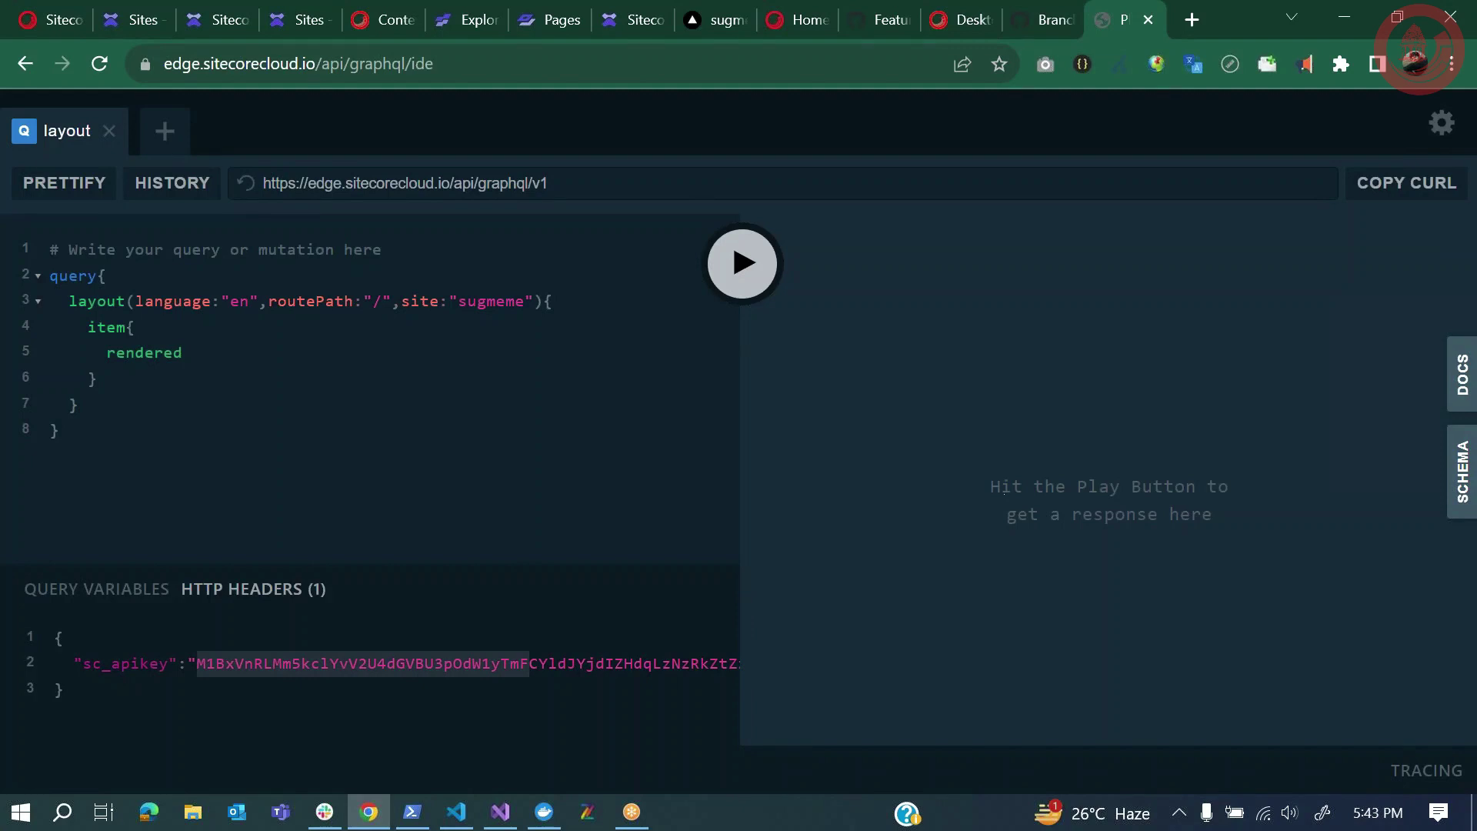
double_click(487, 301)
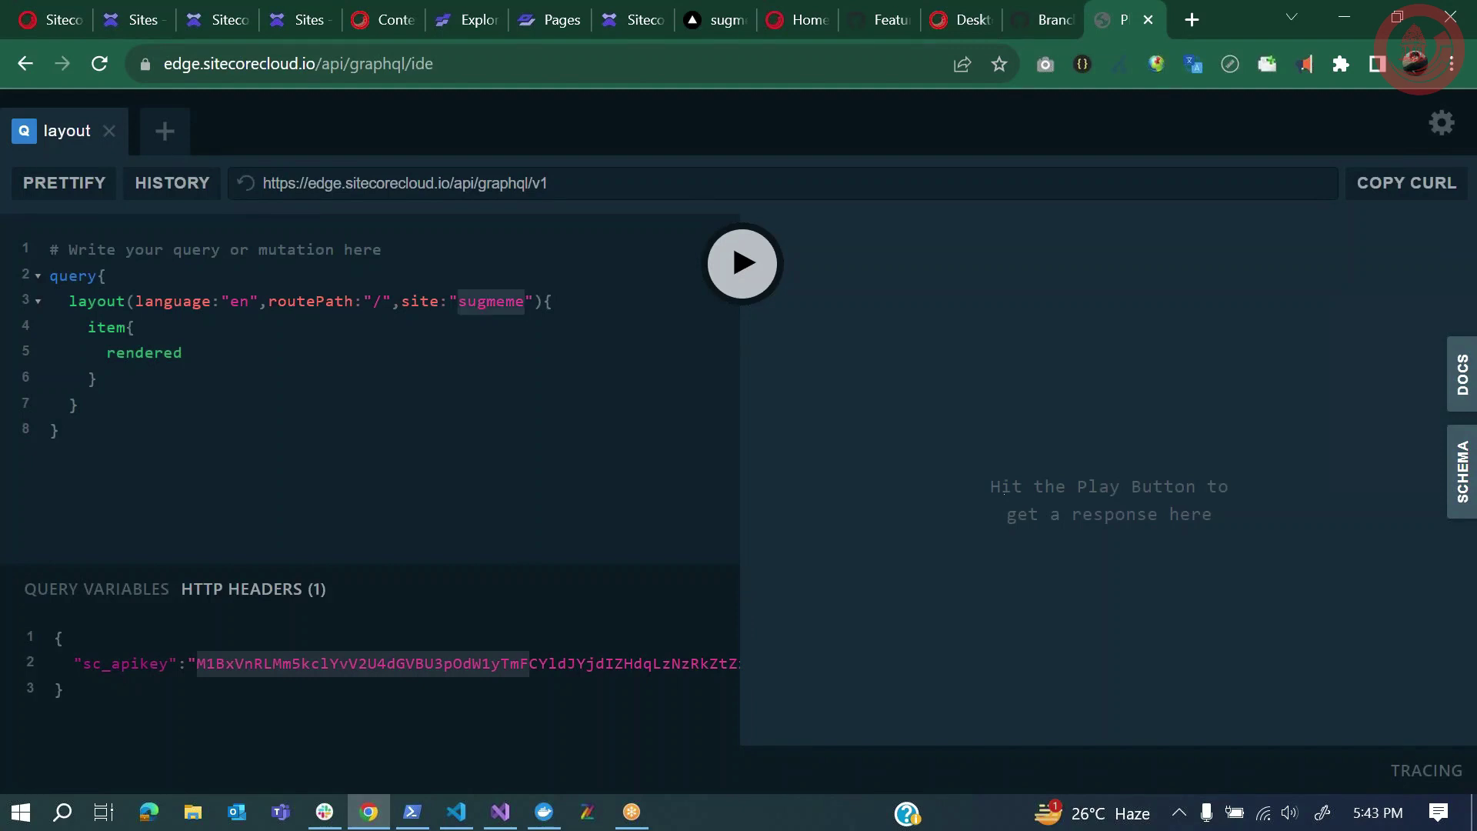
Run the layout query for the sugmeme site and highlight the site object in the response's context data
left_click(742, 265)
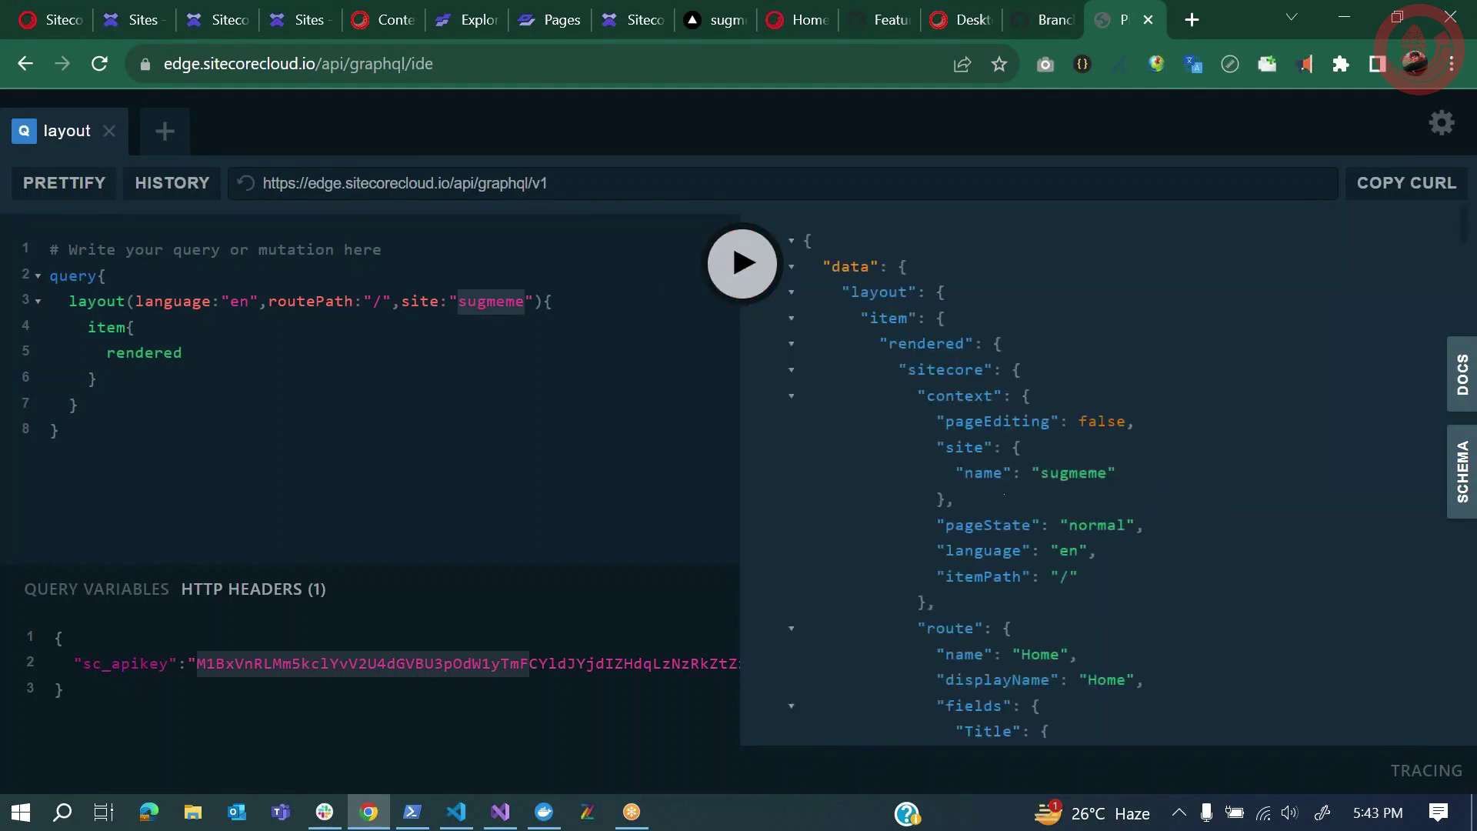
scroll(1004, 494, "down", 3)
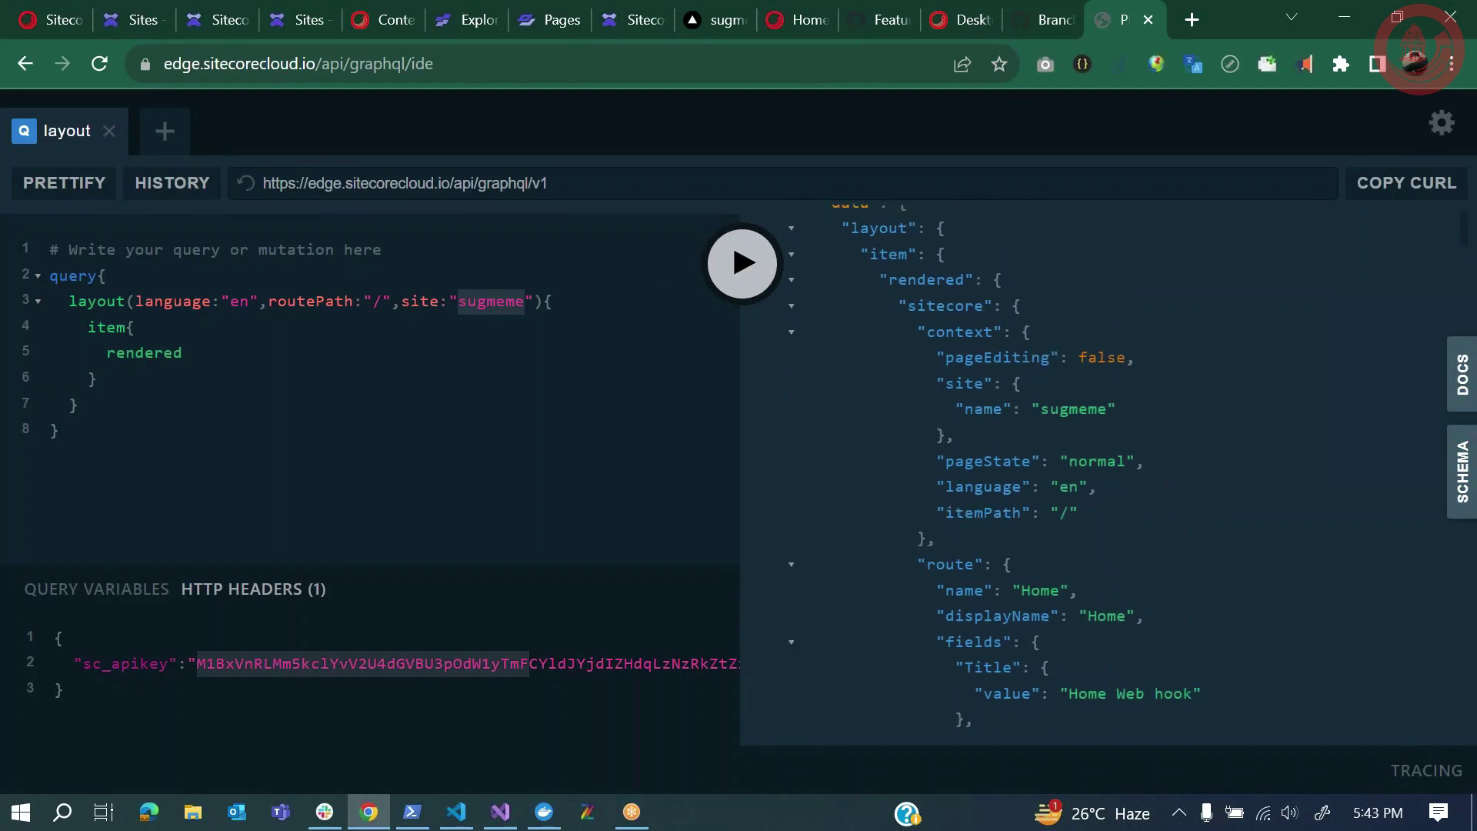
scroll(1004, 494, "down", 2)
scroll(1004, 494, "up", 1)
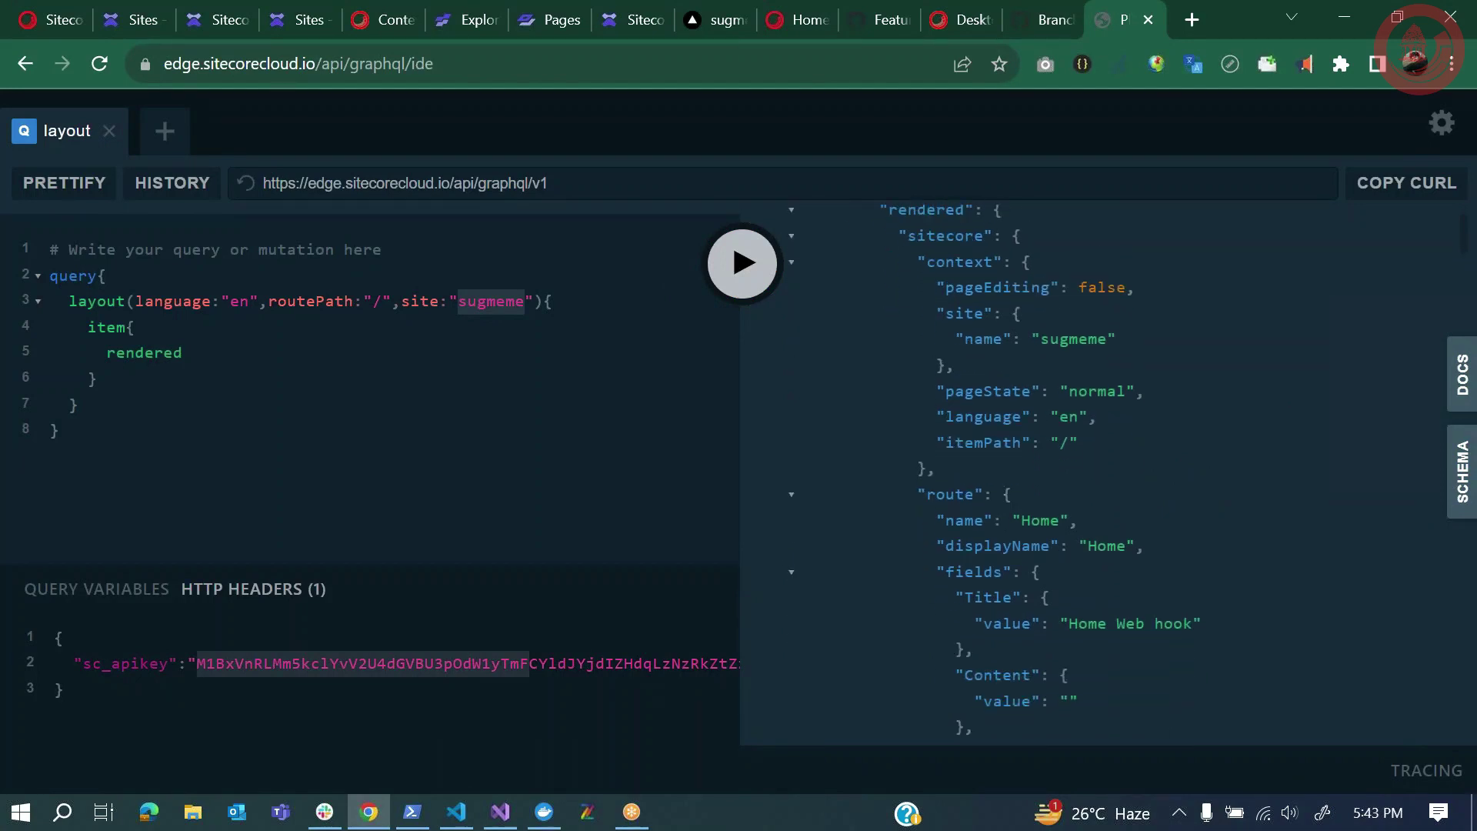
scroll(1004, 497, "down", 1)
scroll(1003, 496, "down", 2)
scroll(1004, 496, "up", 2)
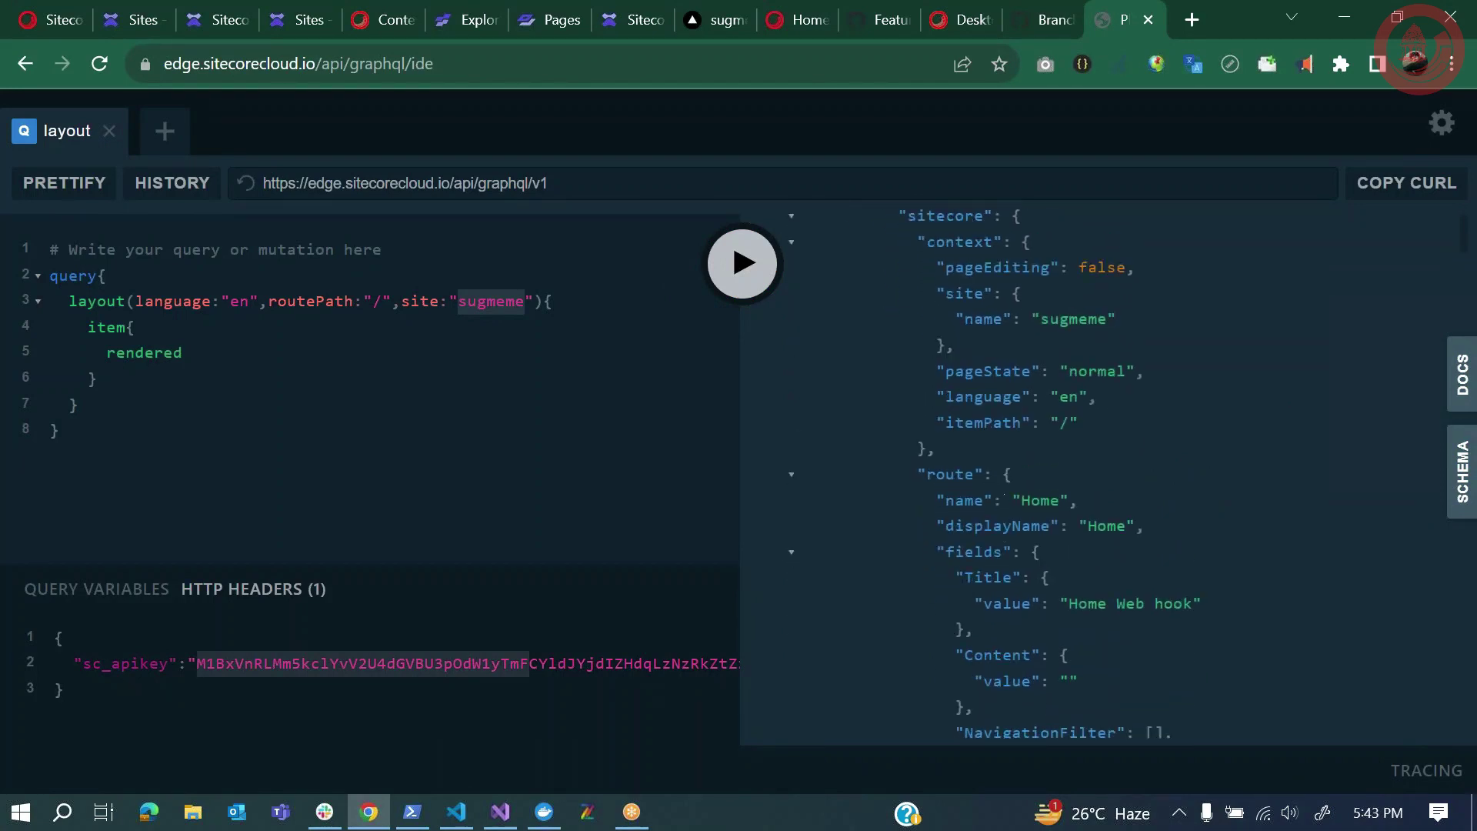
left_click_drag(937, 293, 954, 346)
scroll(804, 273, "down", 4)
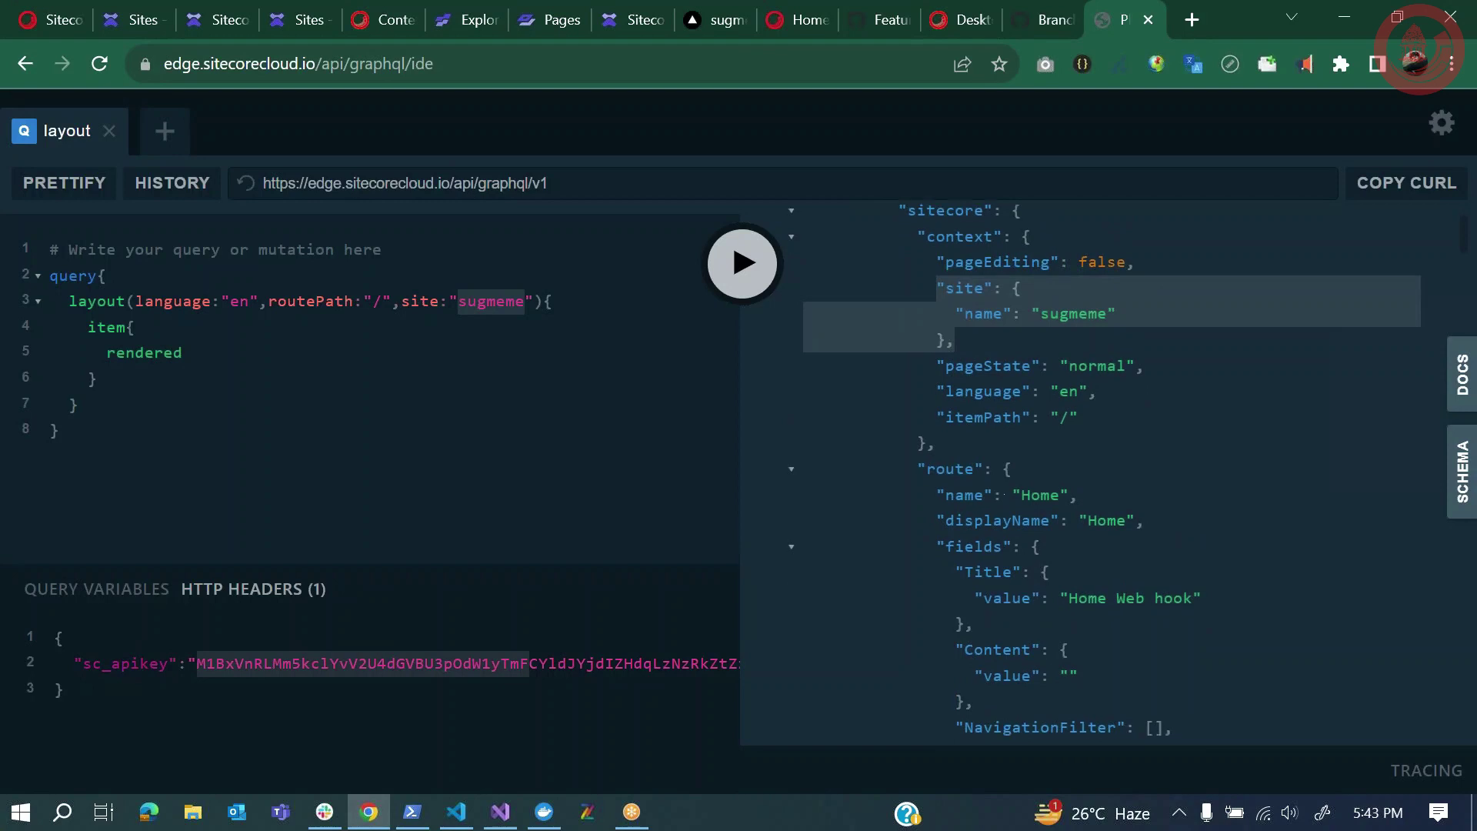
Collapse the context object and the Home route's fields object in the query response
scroll(804, 273, "up", 5)
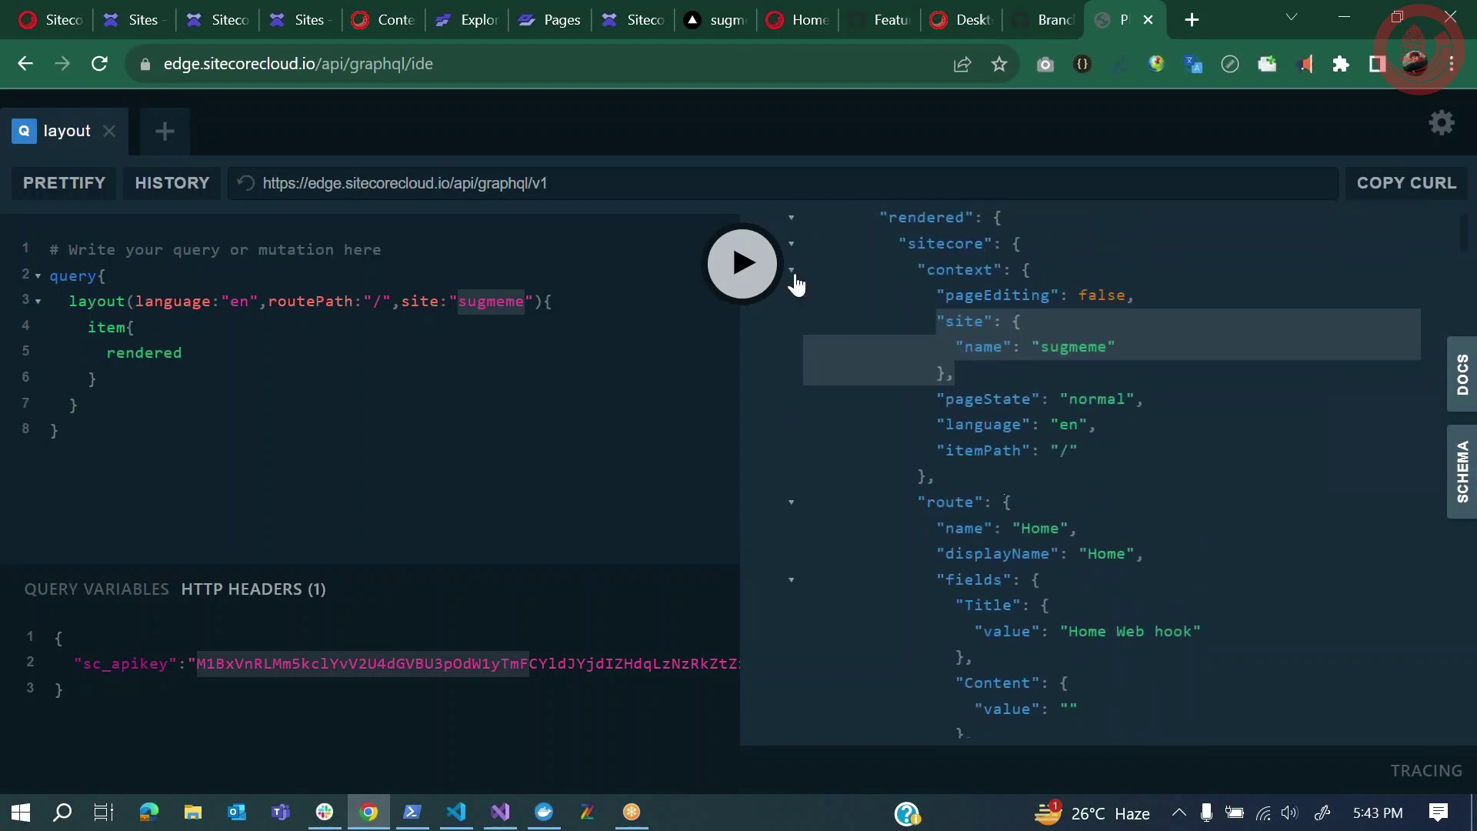
left_click(792, 270)
scroll(795, 279, "down", 1)
scroll(1145, 474, "down", 1)
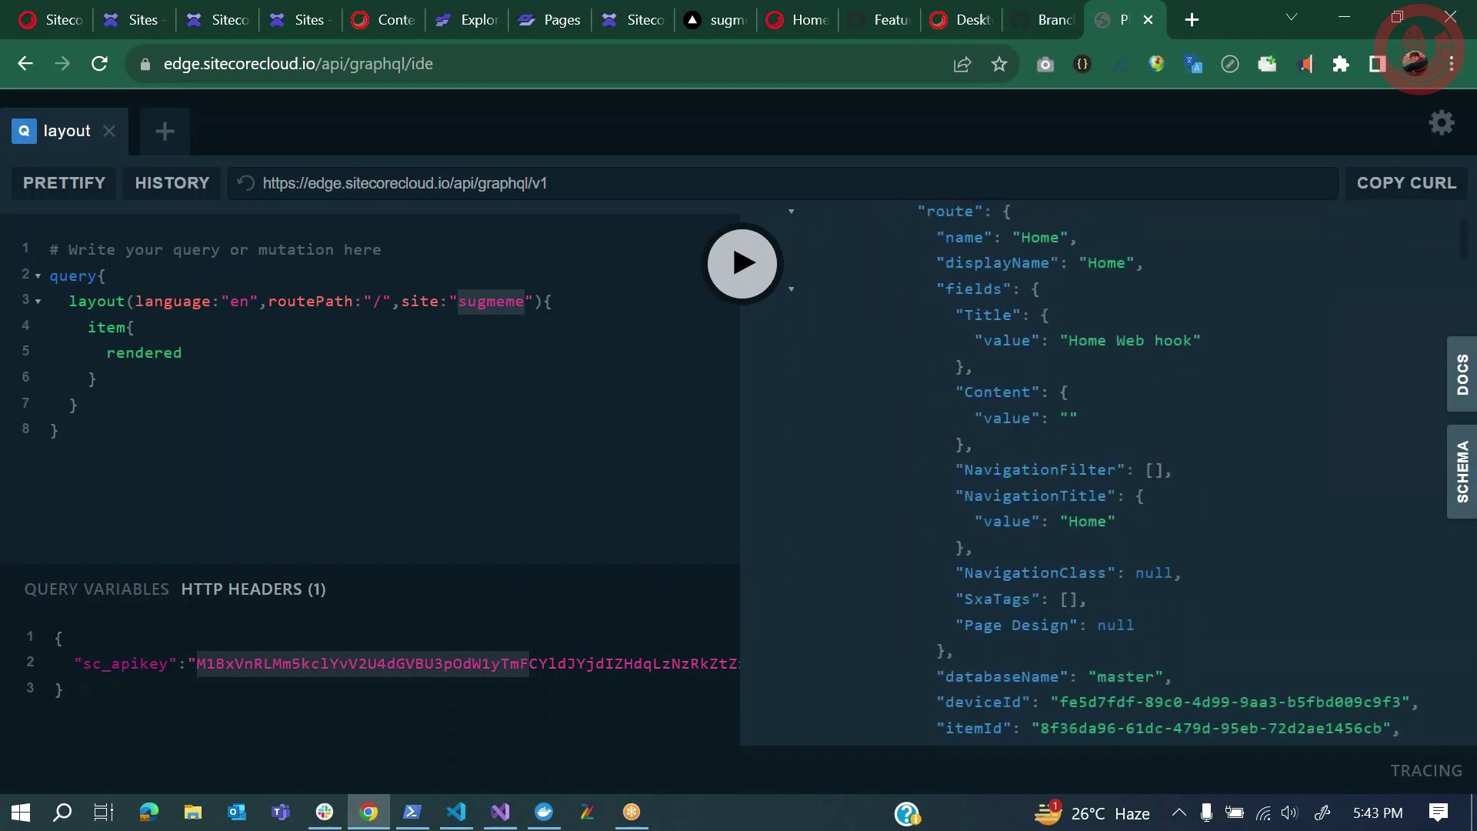
left_click(791, 289)
scroll(796, 300, "down", 2)
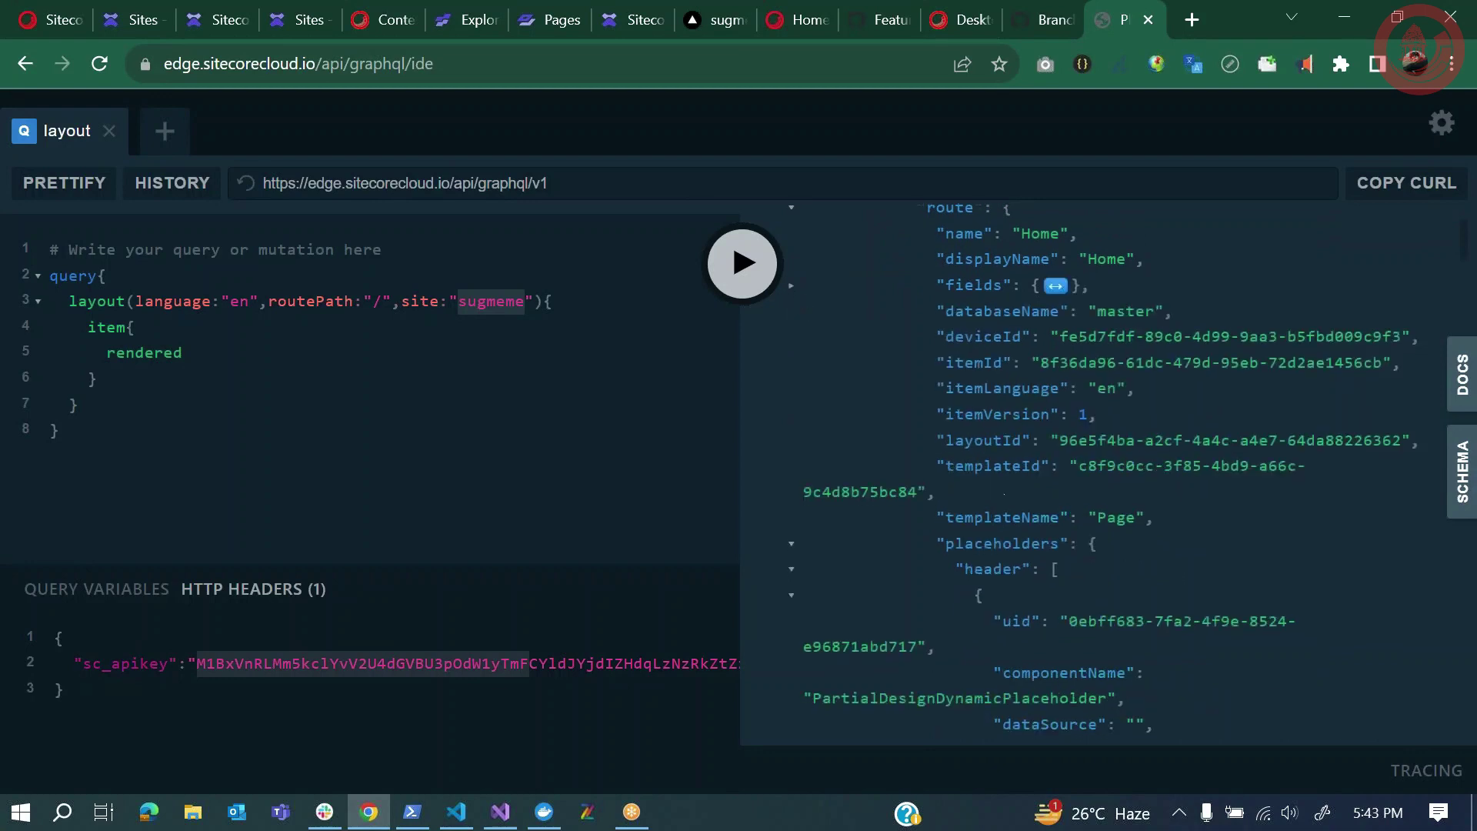
Examine the Home route's item and template details and its header placeholder components in the response
scroll(1108, 474, "down", 4)
scroll(1107, 473, "up", 3)
scroll(1004, 493, "up", 3)
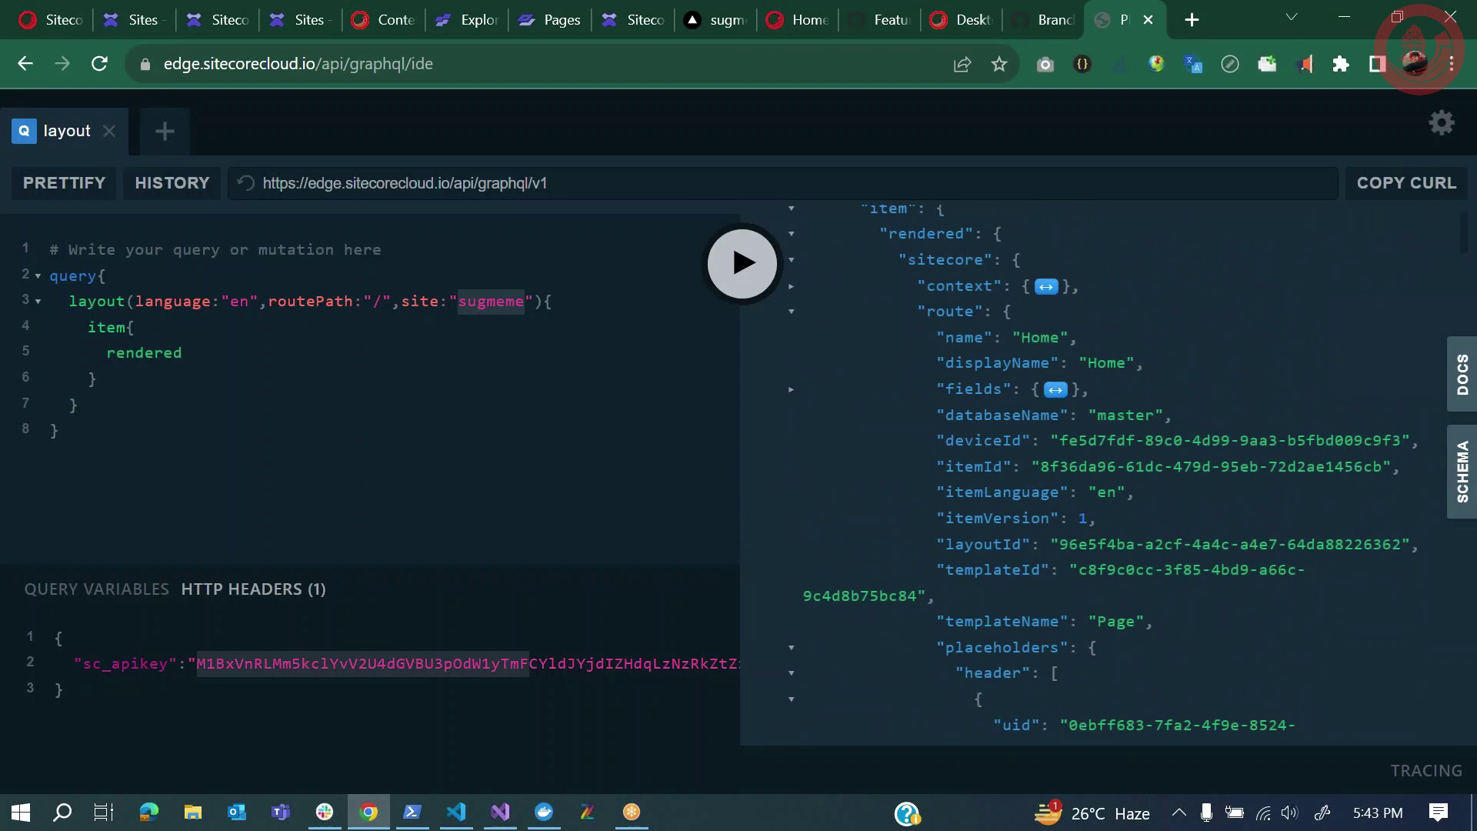
scroll(1006, 493, "down", 1)
scroll(1006, 494, "down", 5)
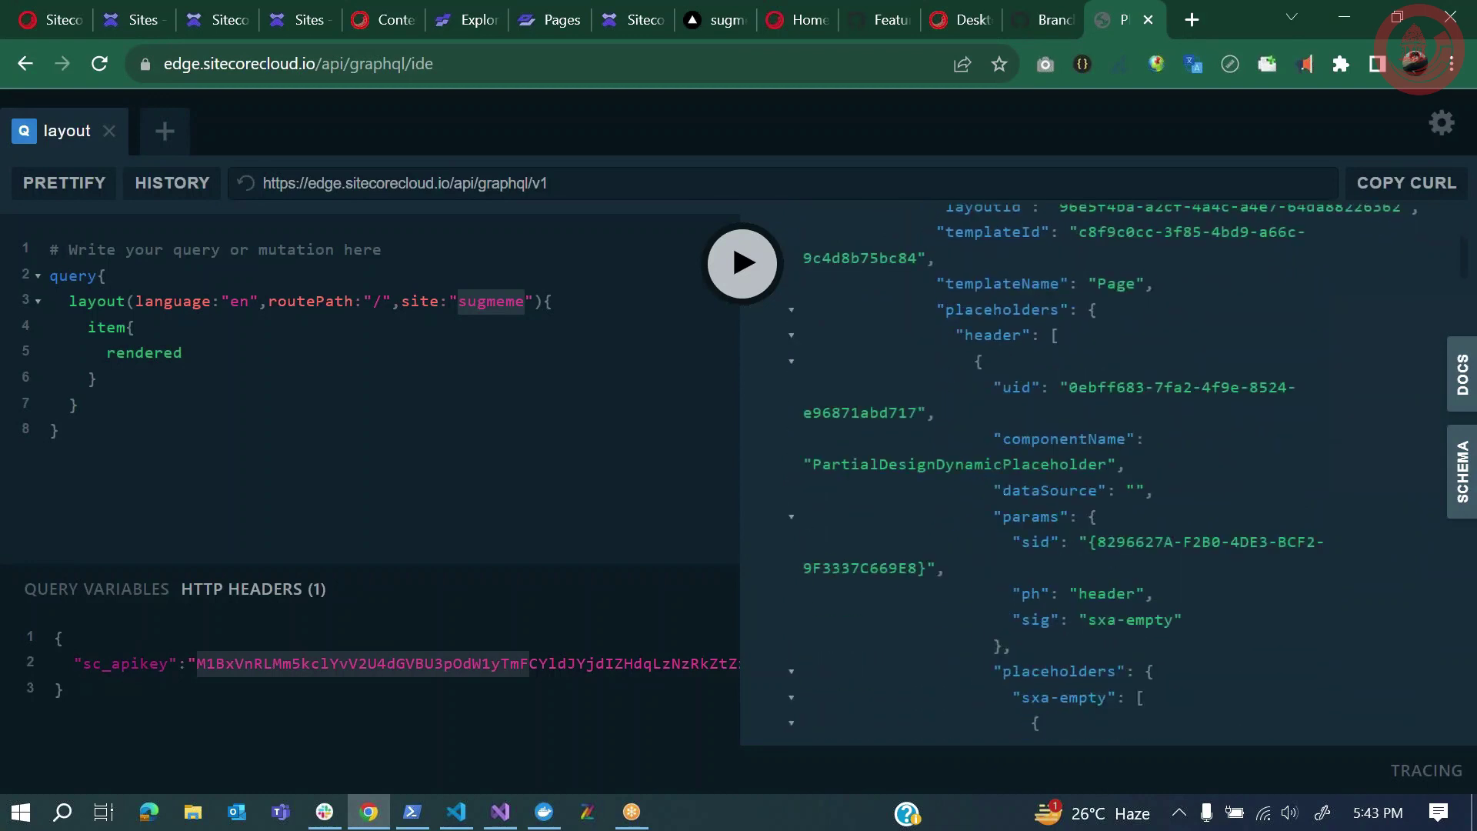
scroll(1004, 494, "up", 1)
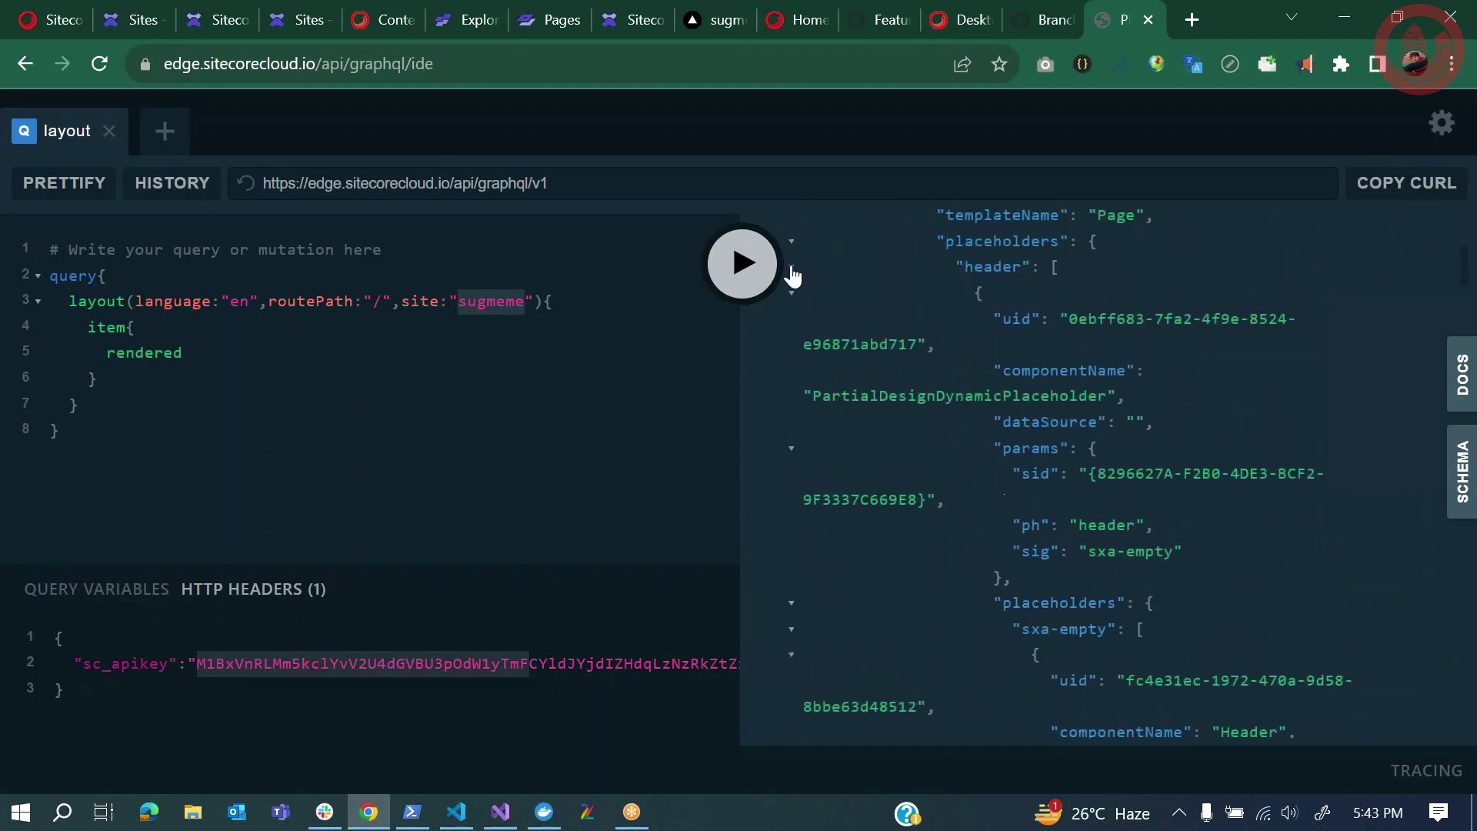
scroll(1088, 472, "down", 2)
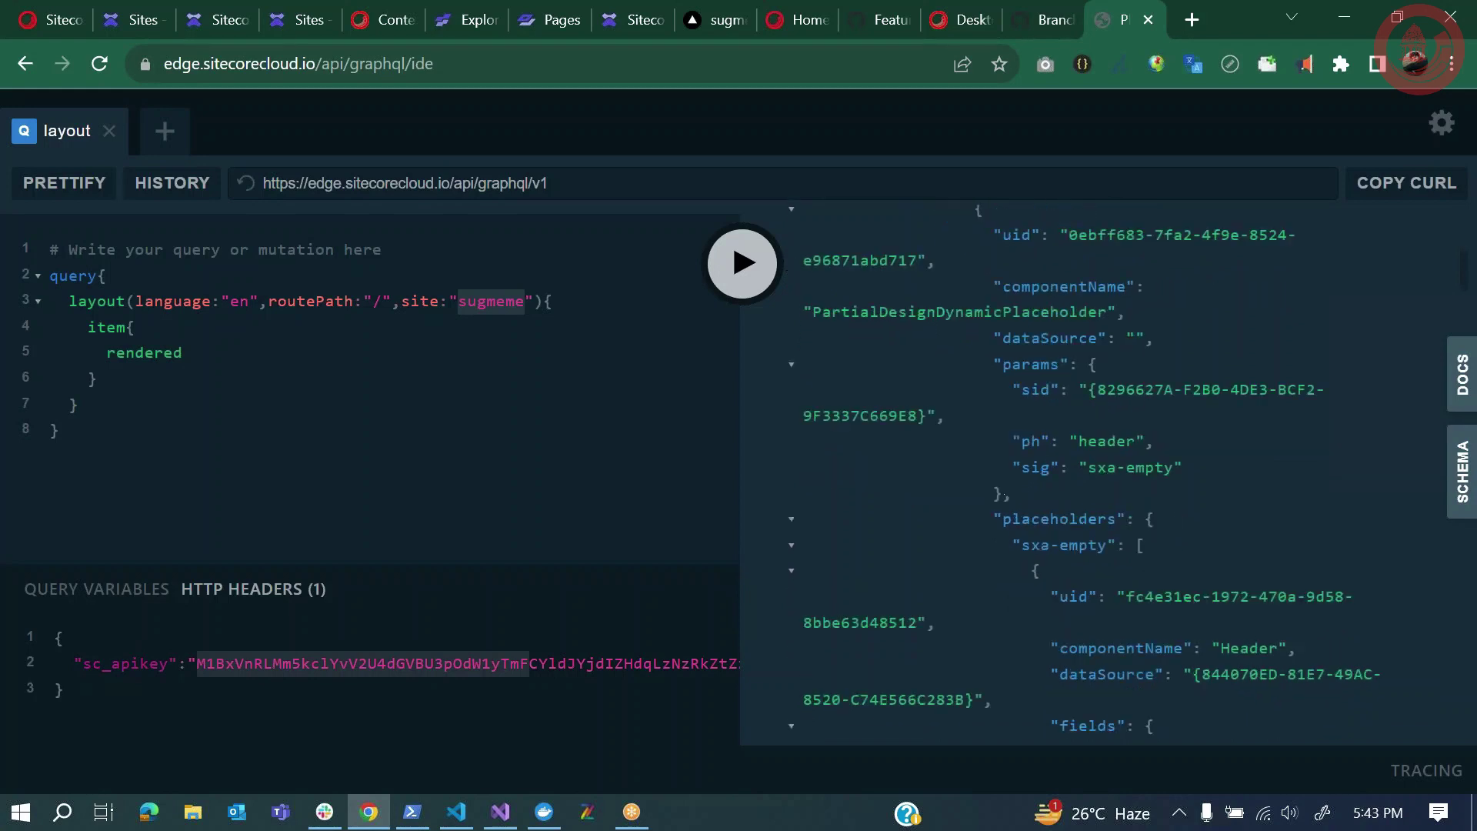
scroll(1004, 494, "down", 12)
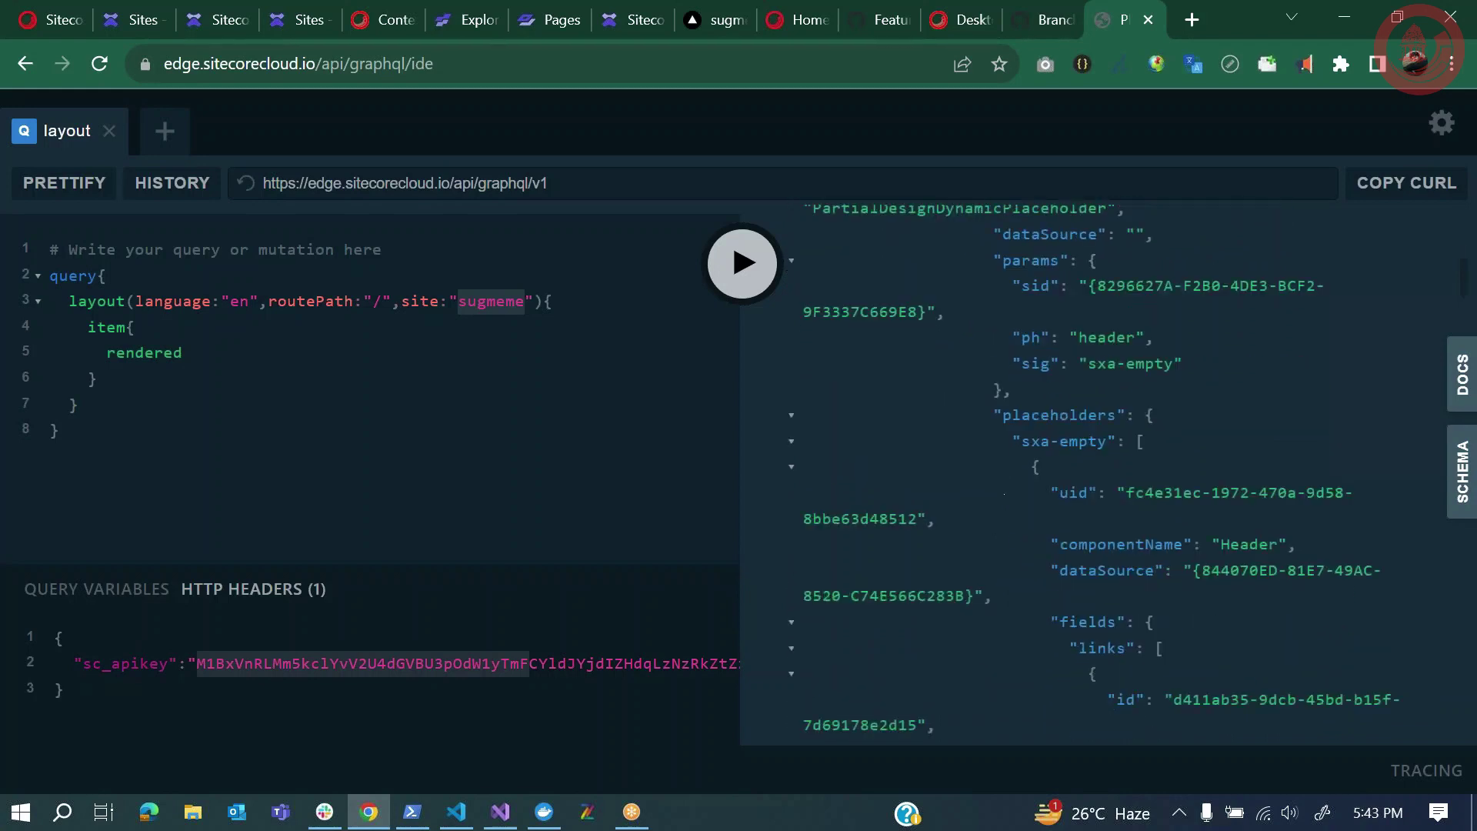
scroll(1004, 494, "down", 4)
scroll(1004, 494, "up", 10)
scroll(800, 293, "up", 3)
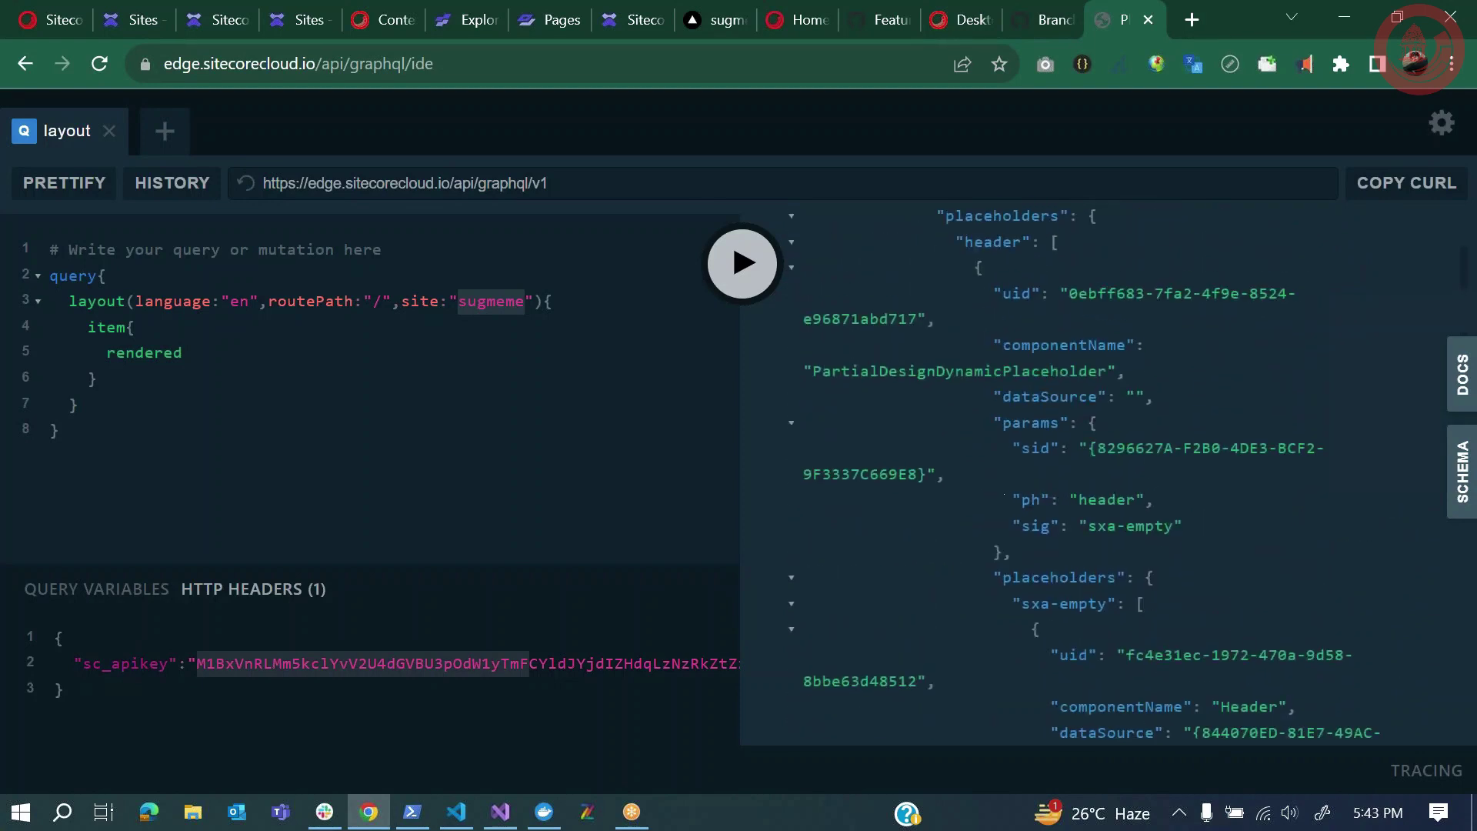
Collapse the header placeholder and the Hero, TitleBlock and third component entries of the main placeholder
left_click(793, 277)
scroll(800, 292, "down", 1)
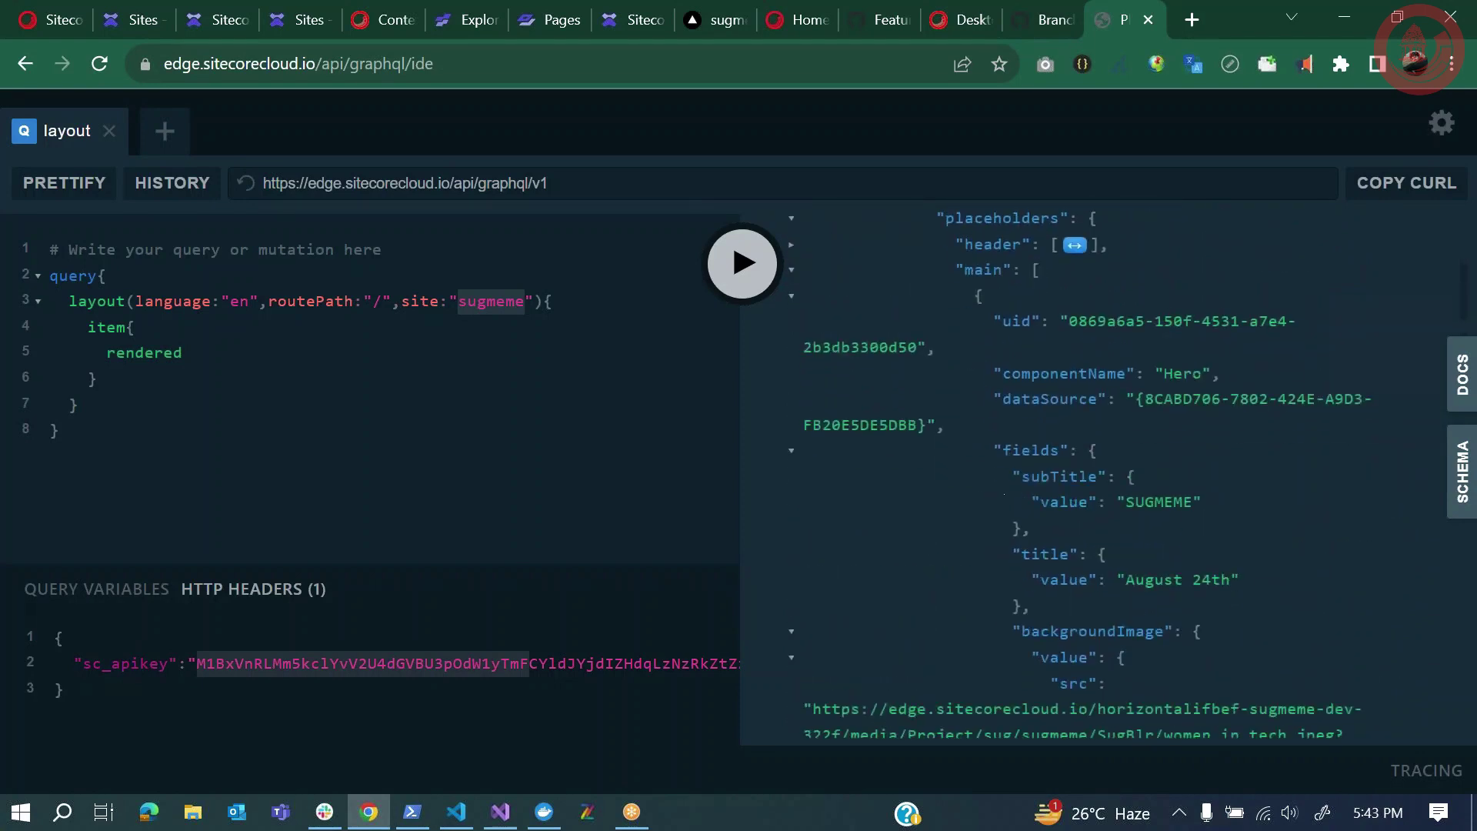
left_click(792, 254)
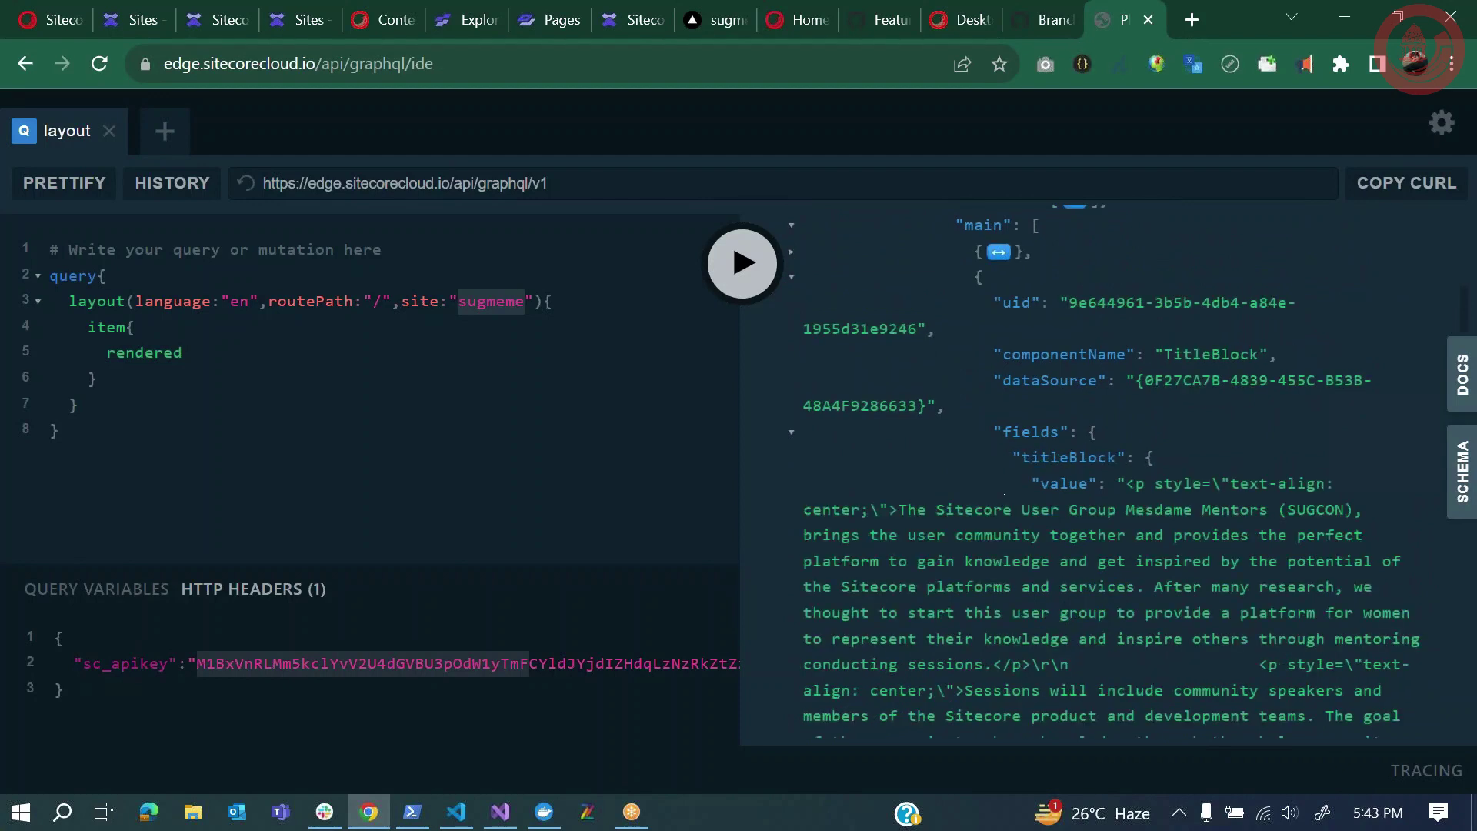
left_click(791, 277)
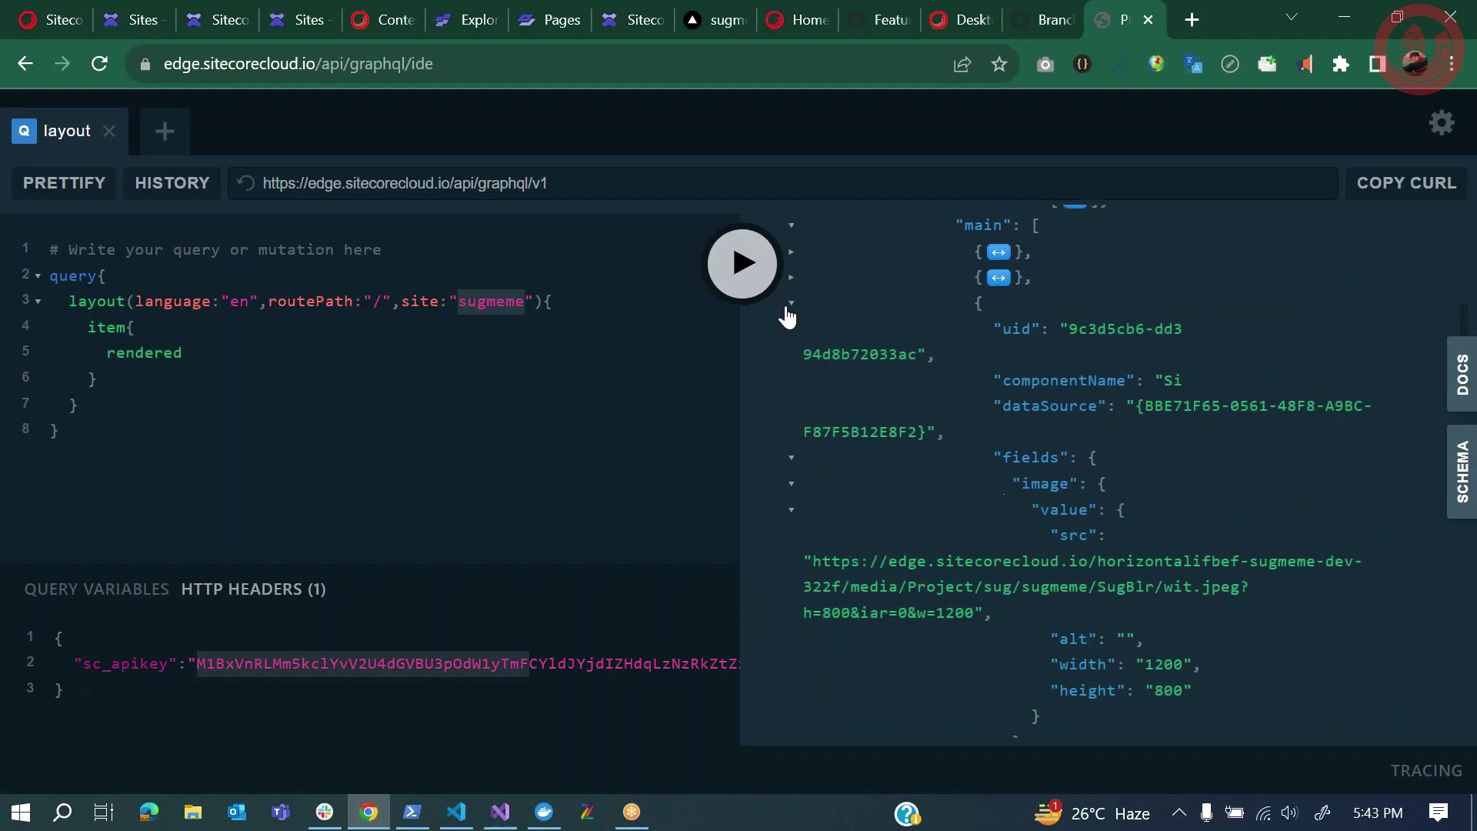
left_click(791, 303)
scroll(785, 308, "down", 2)
scroll(1060, 469, "down", 3)
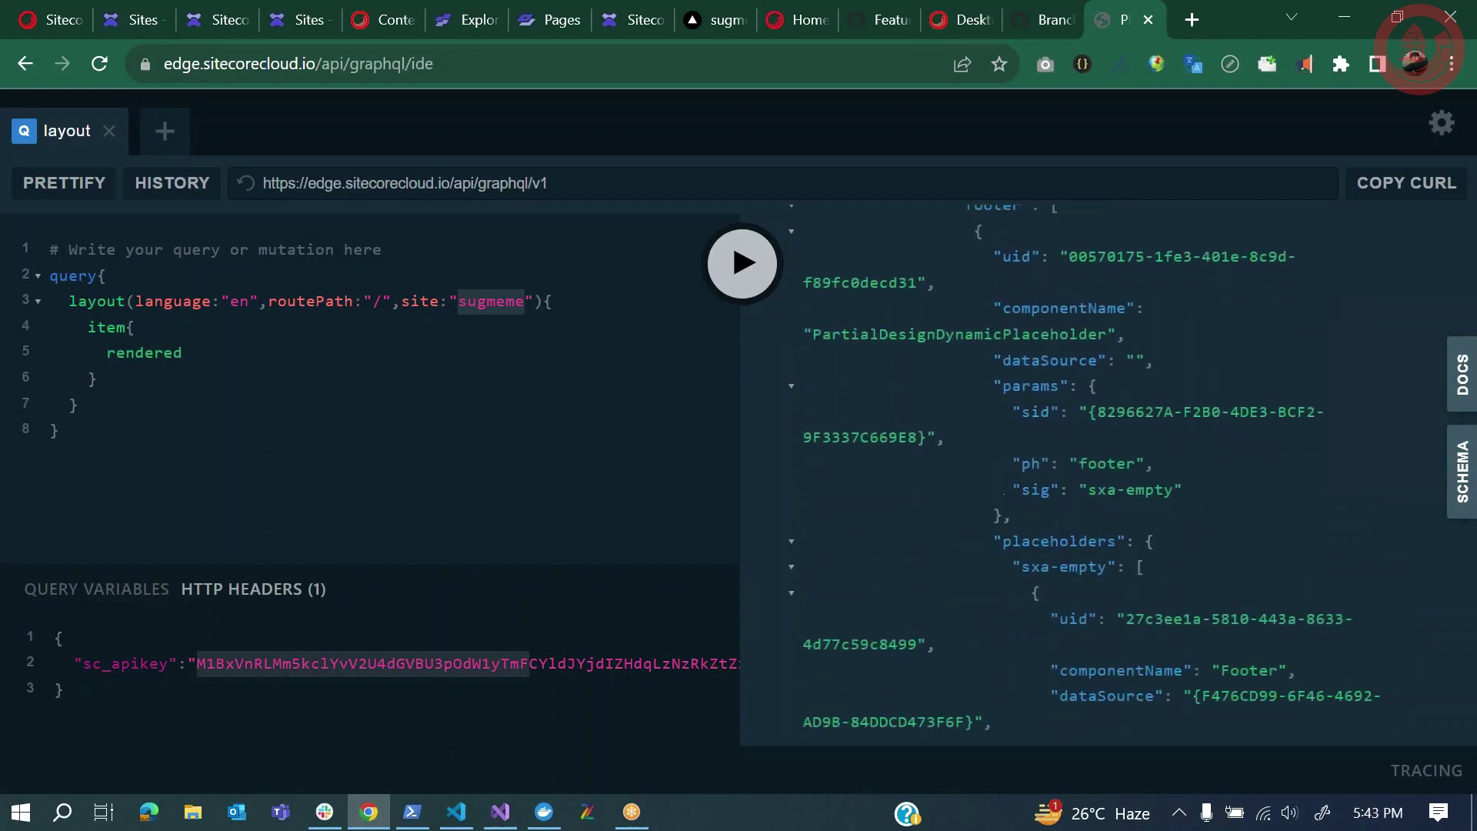
In the footer placeholder data, highlight the PartialDesignDynamicPlaceholder component name, the footer ph value and the Footer component name
left_click_drag(822, 279, 1090, 278)
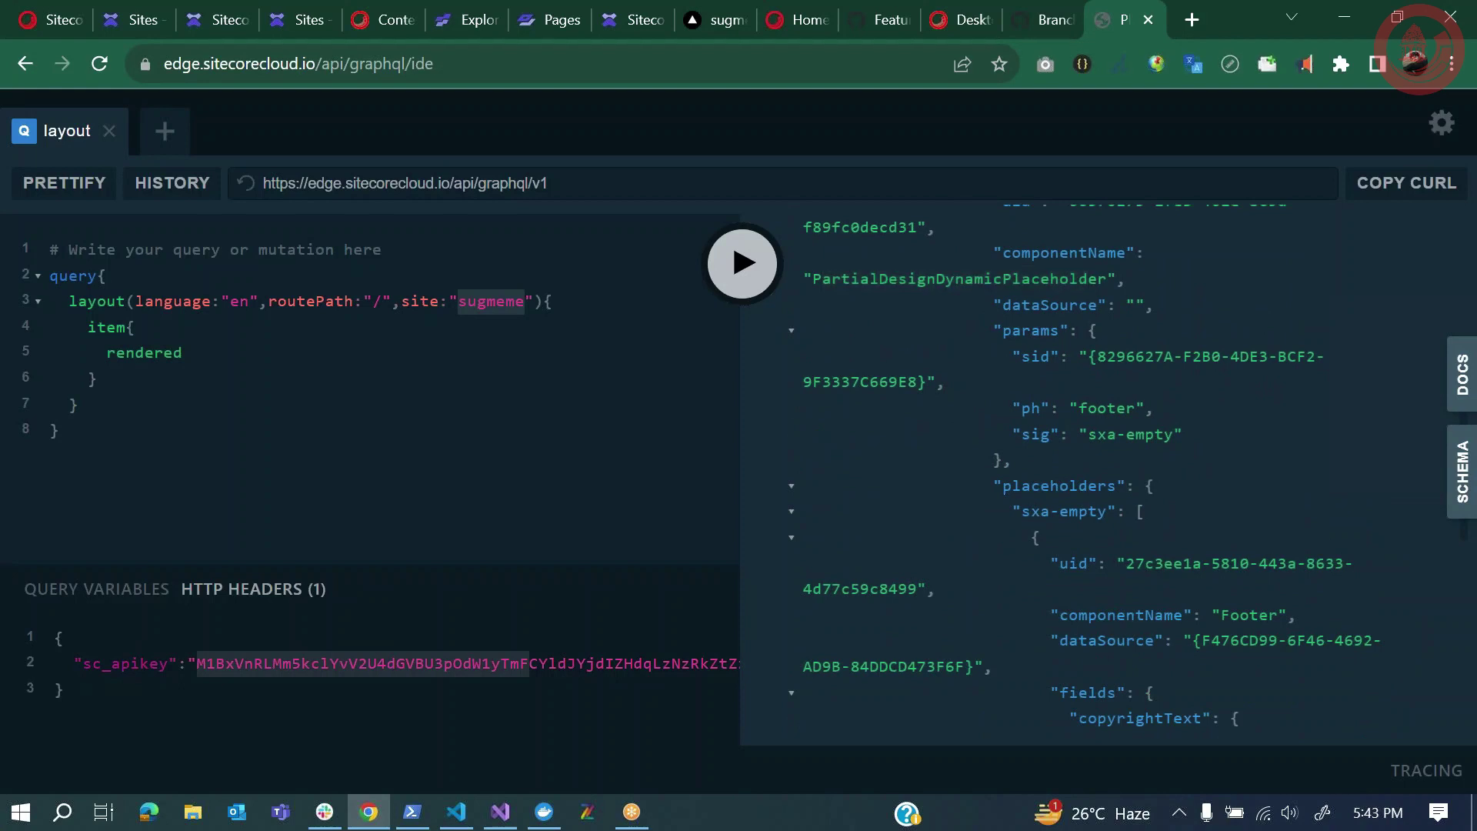
left_click_drag(813, 278, 1098, 278)
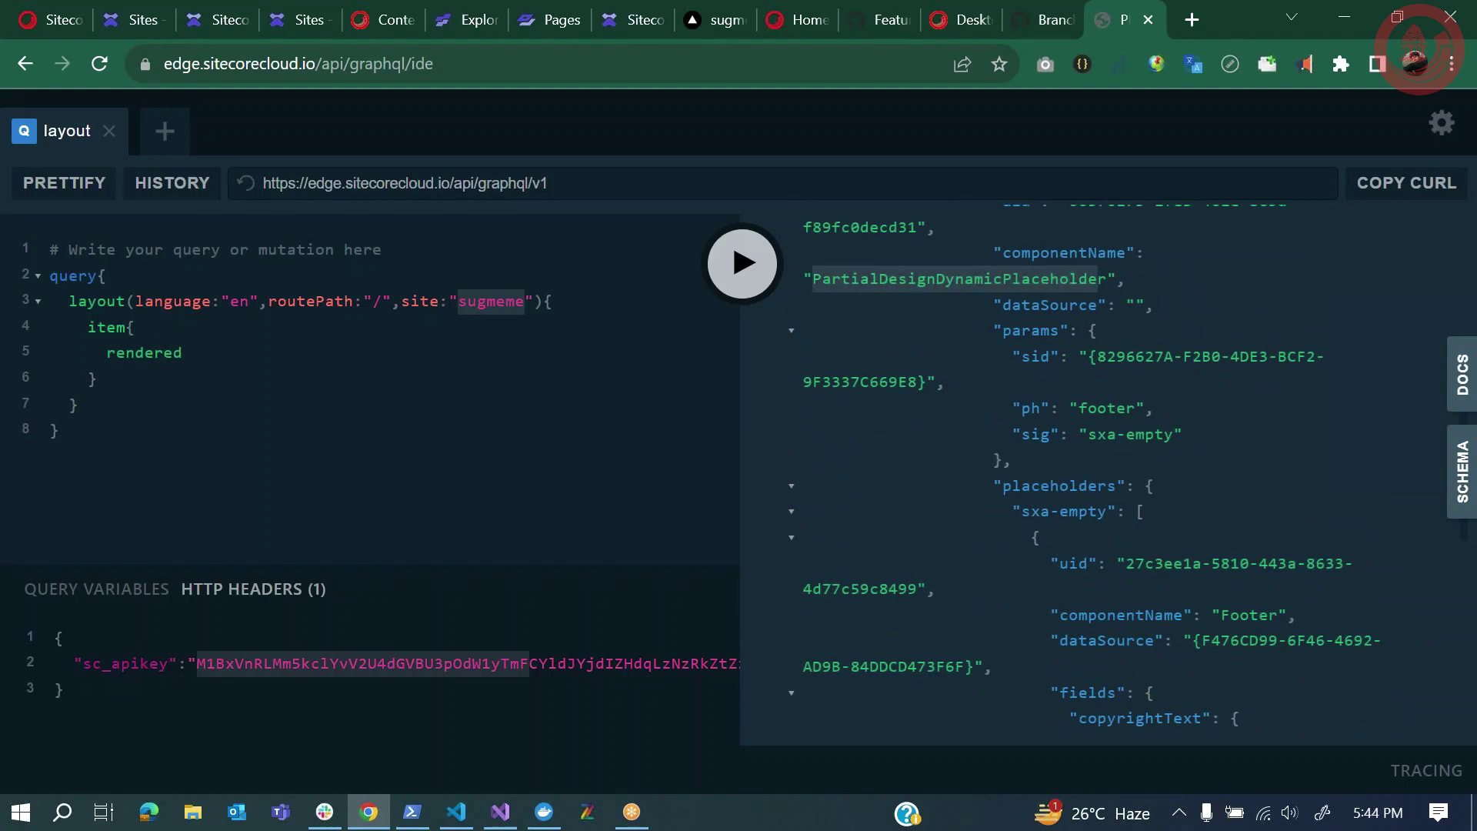
scroll(1088, 471, "down", 1)
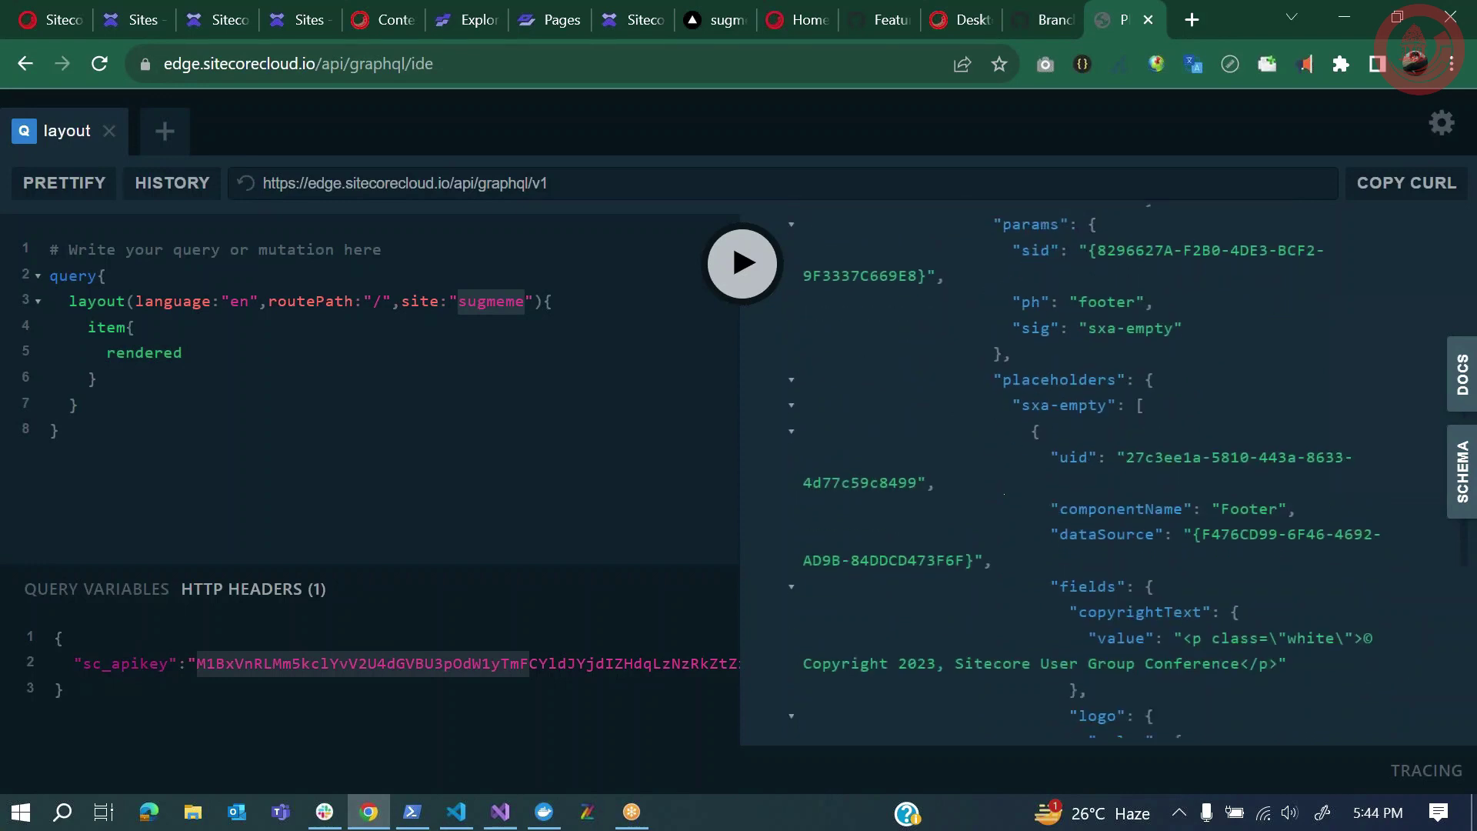
double_click(1107, 302)
scroll(1088, 476, "down", 2)
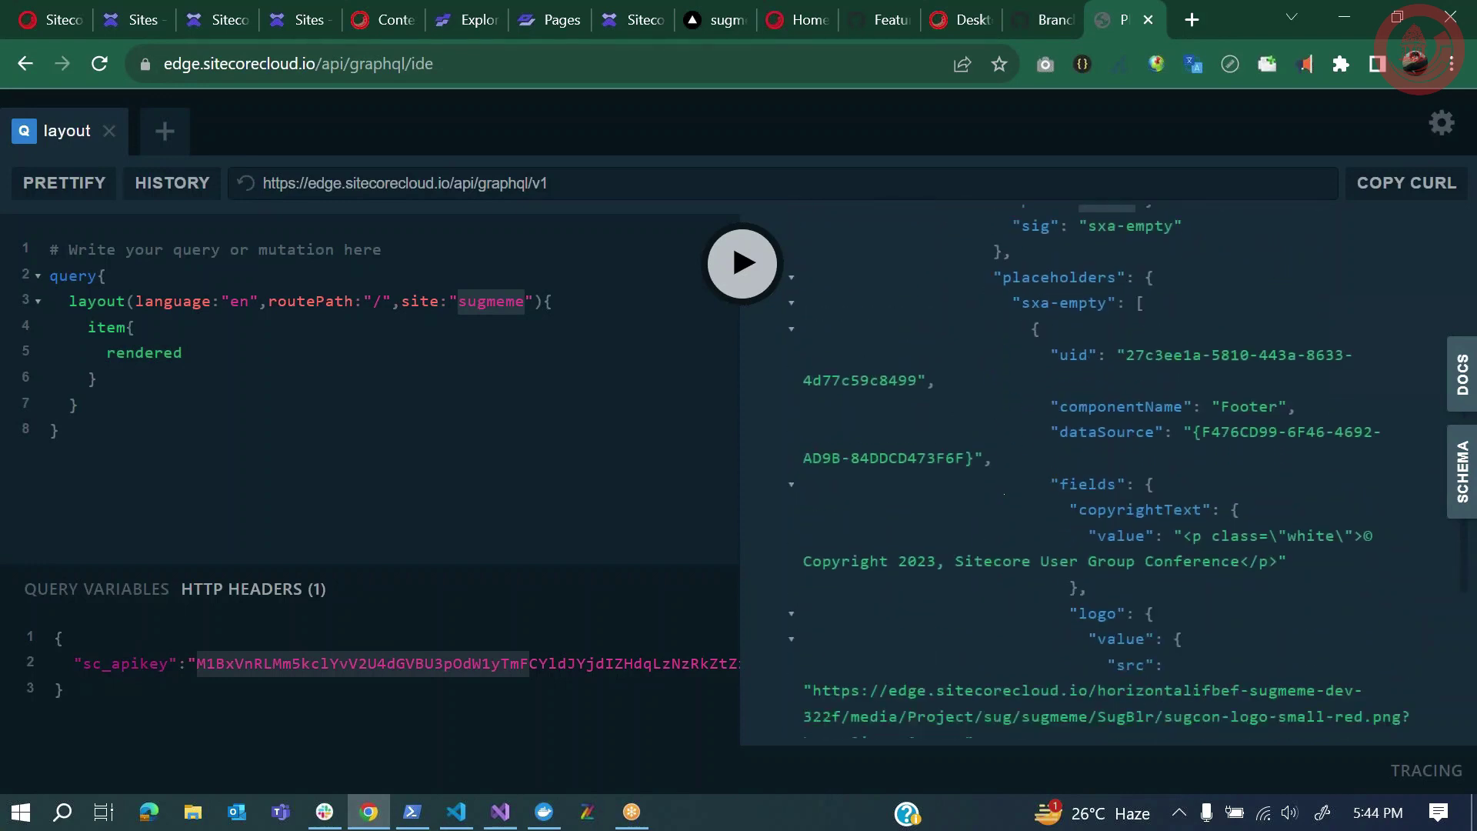
double_click(1249, 288)
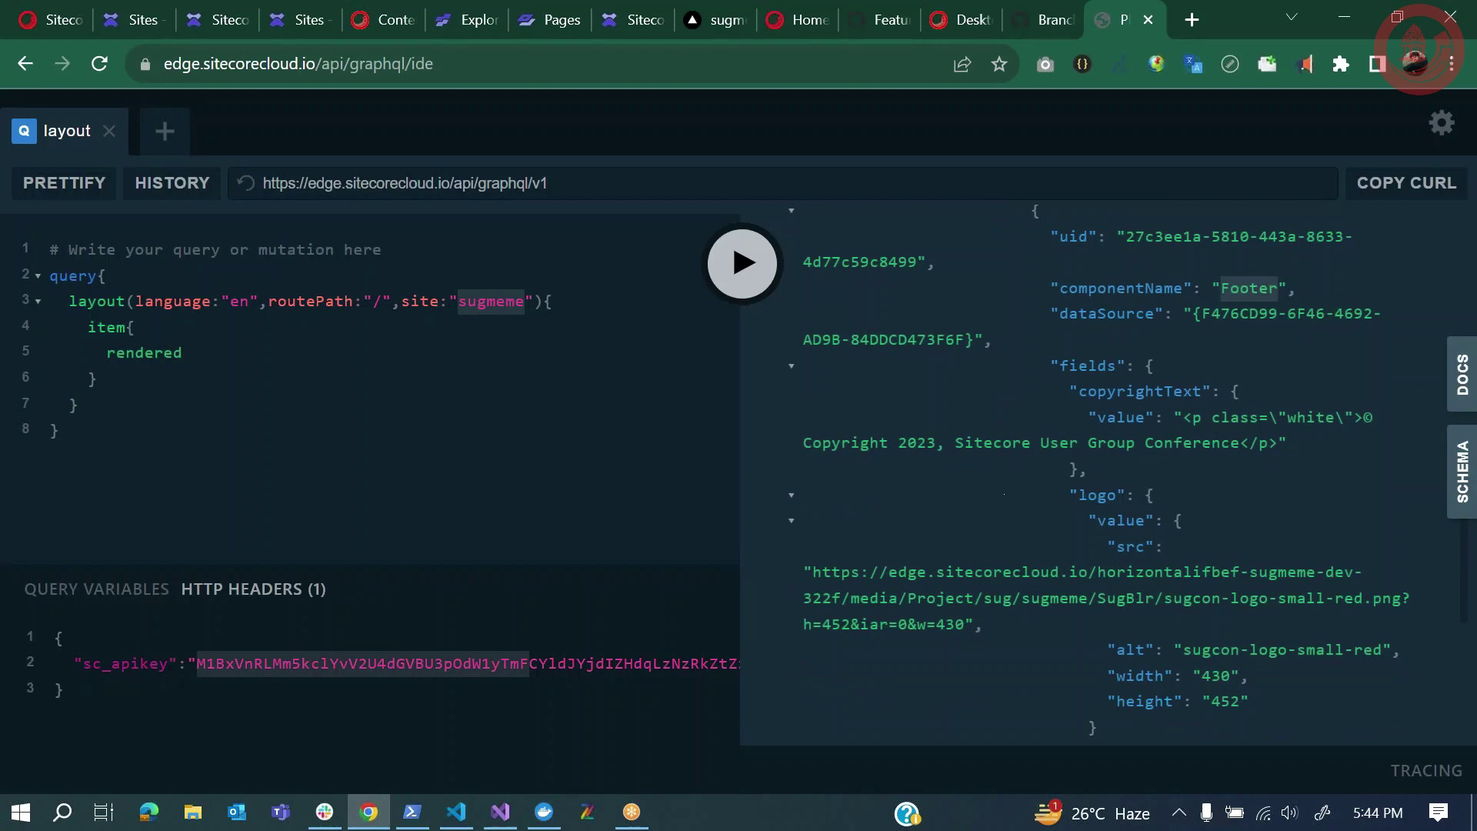
Collapse the footer placeholder and return to the start of the query response
scroll(792, 415, "up", 5)
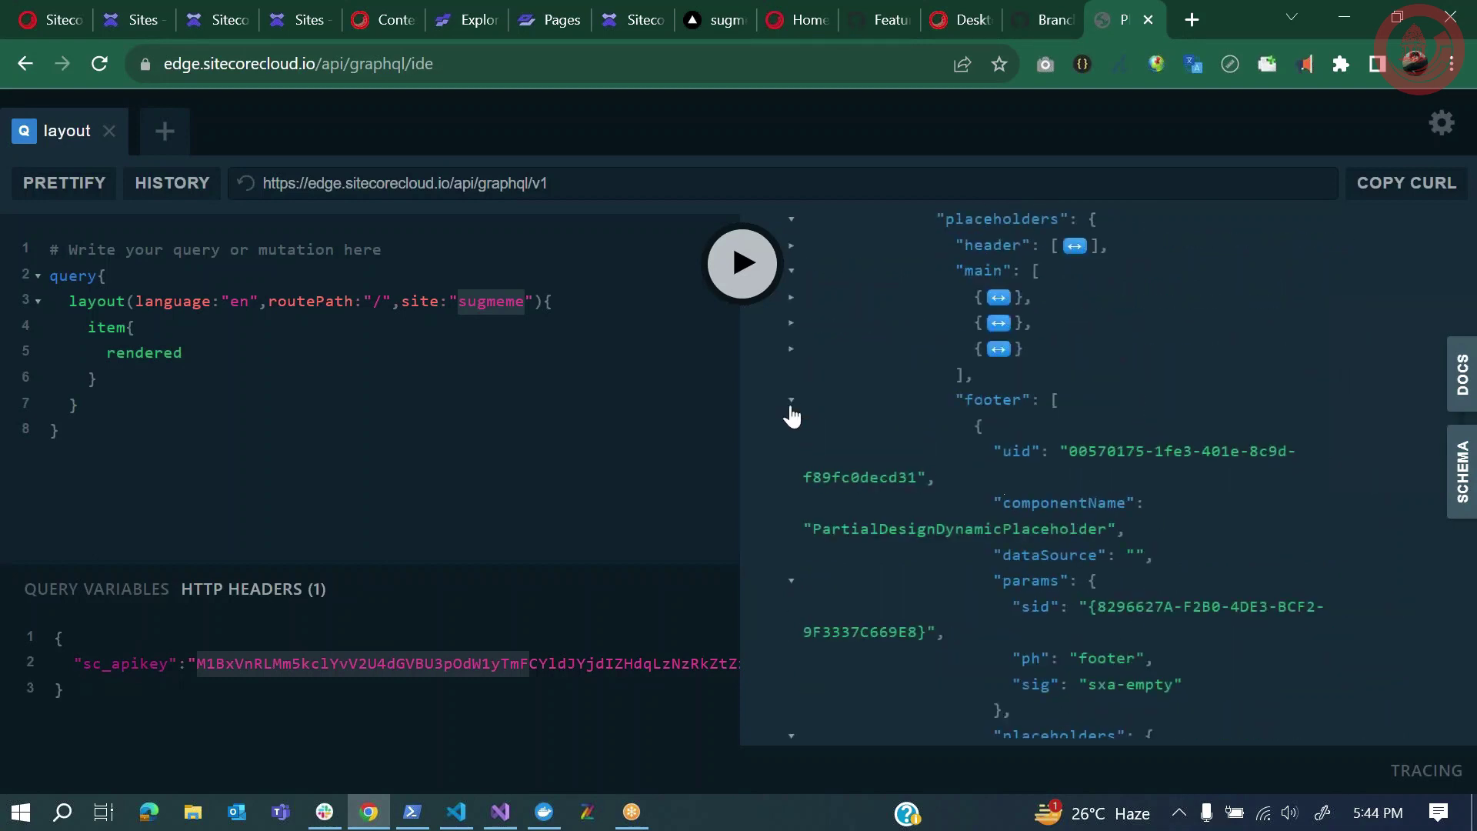
left_click(792, 401)
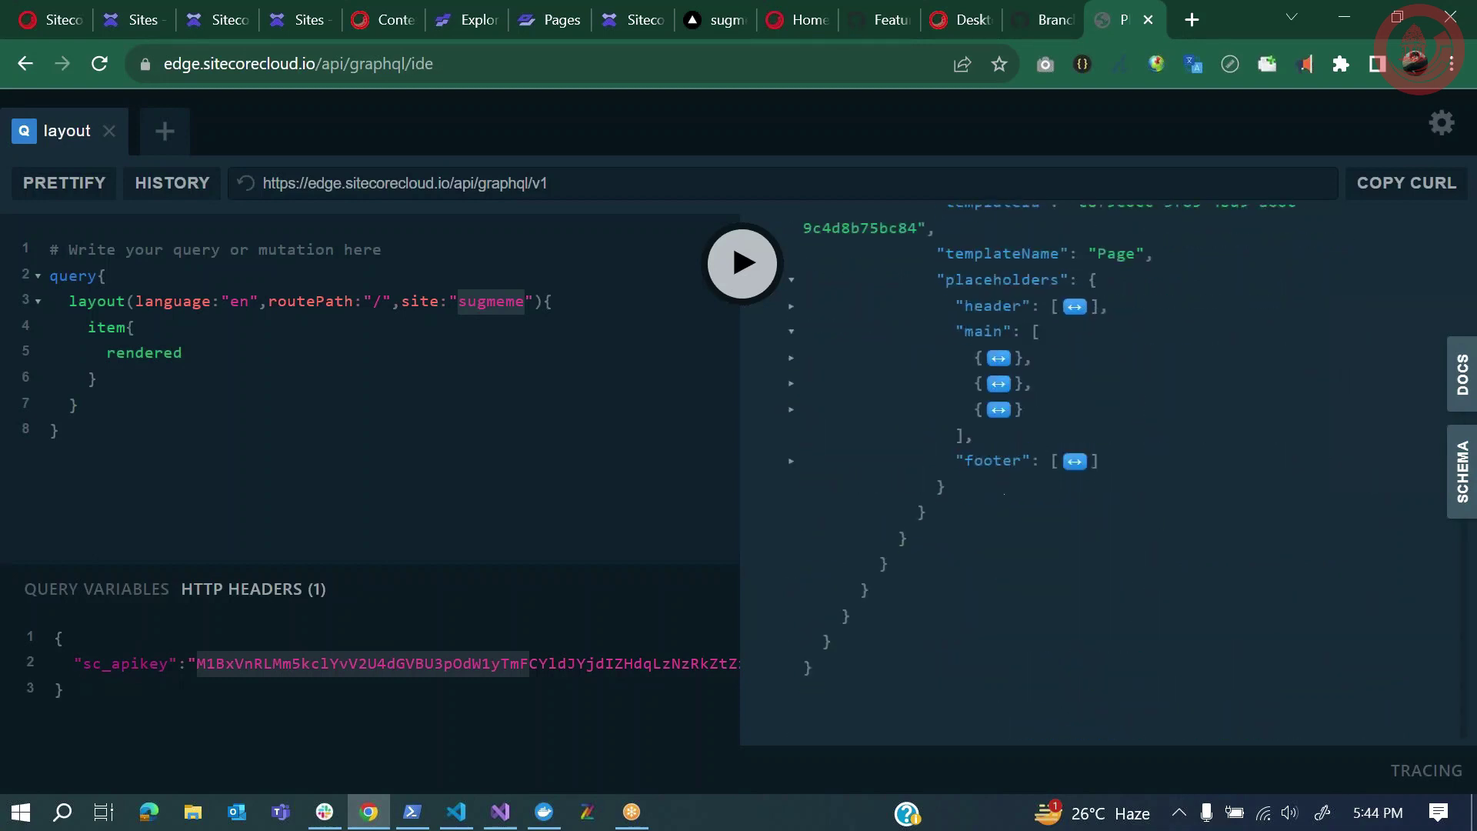
scroll(1100, 477, "up", 6)
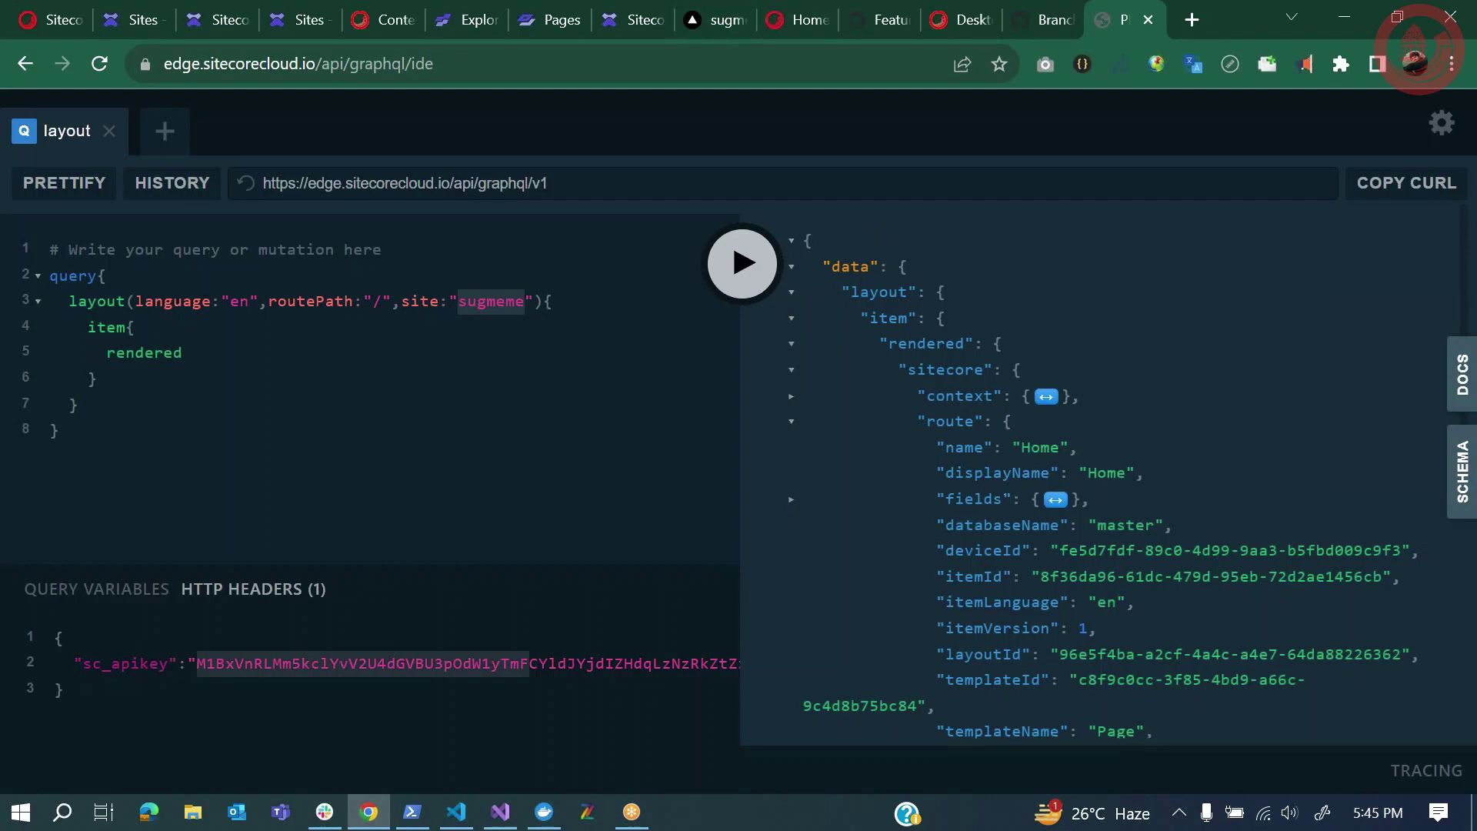
View the published sugmeme.vercel.app home page for comparison, and return to the GraphQL playground
left_click(787, 25)
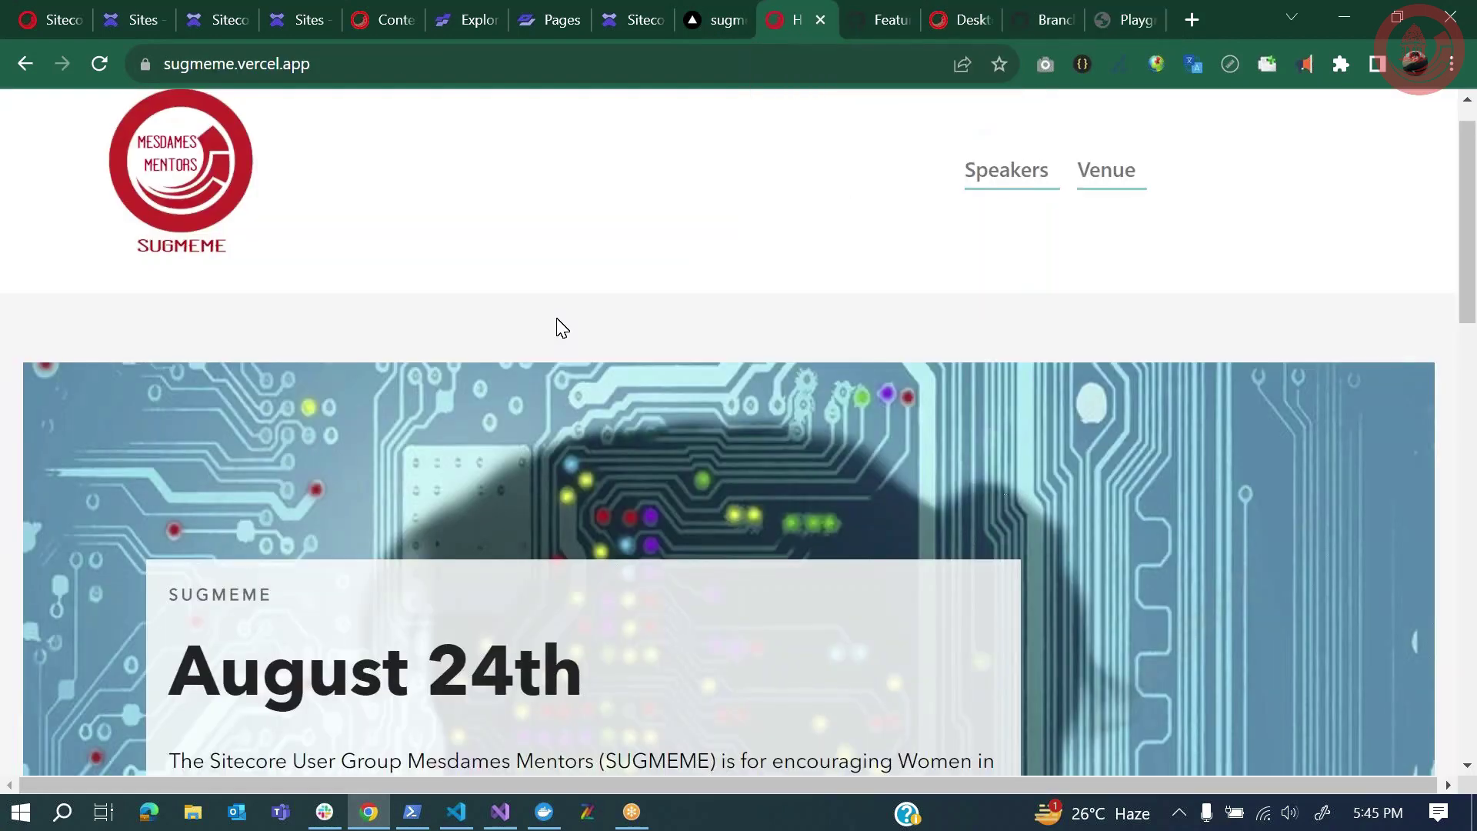
scroll(563, 329, "up", 1)
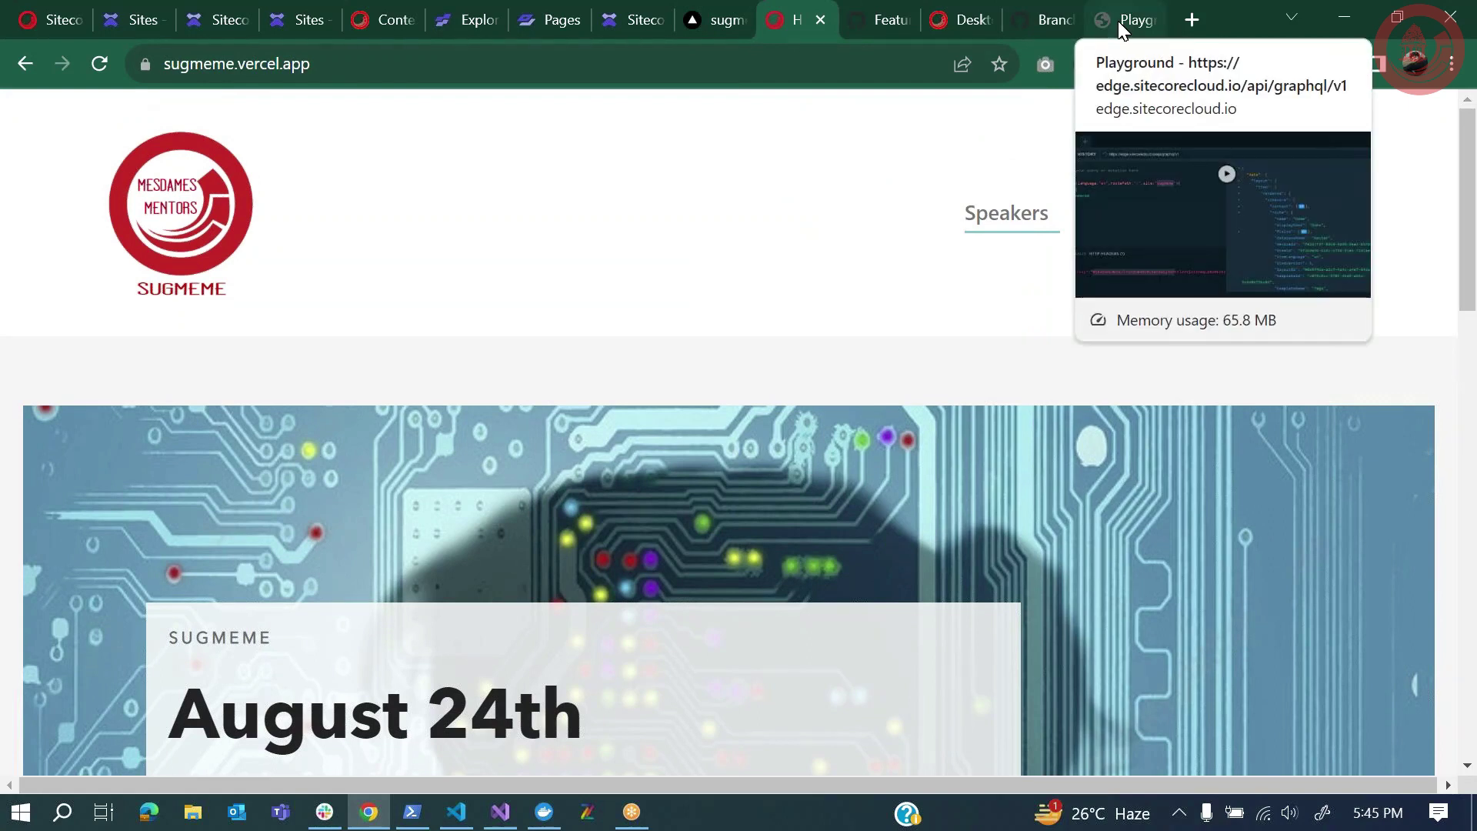
left_click(1122, 23)
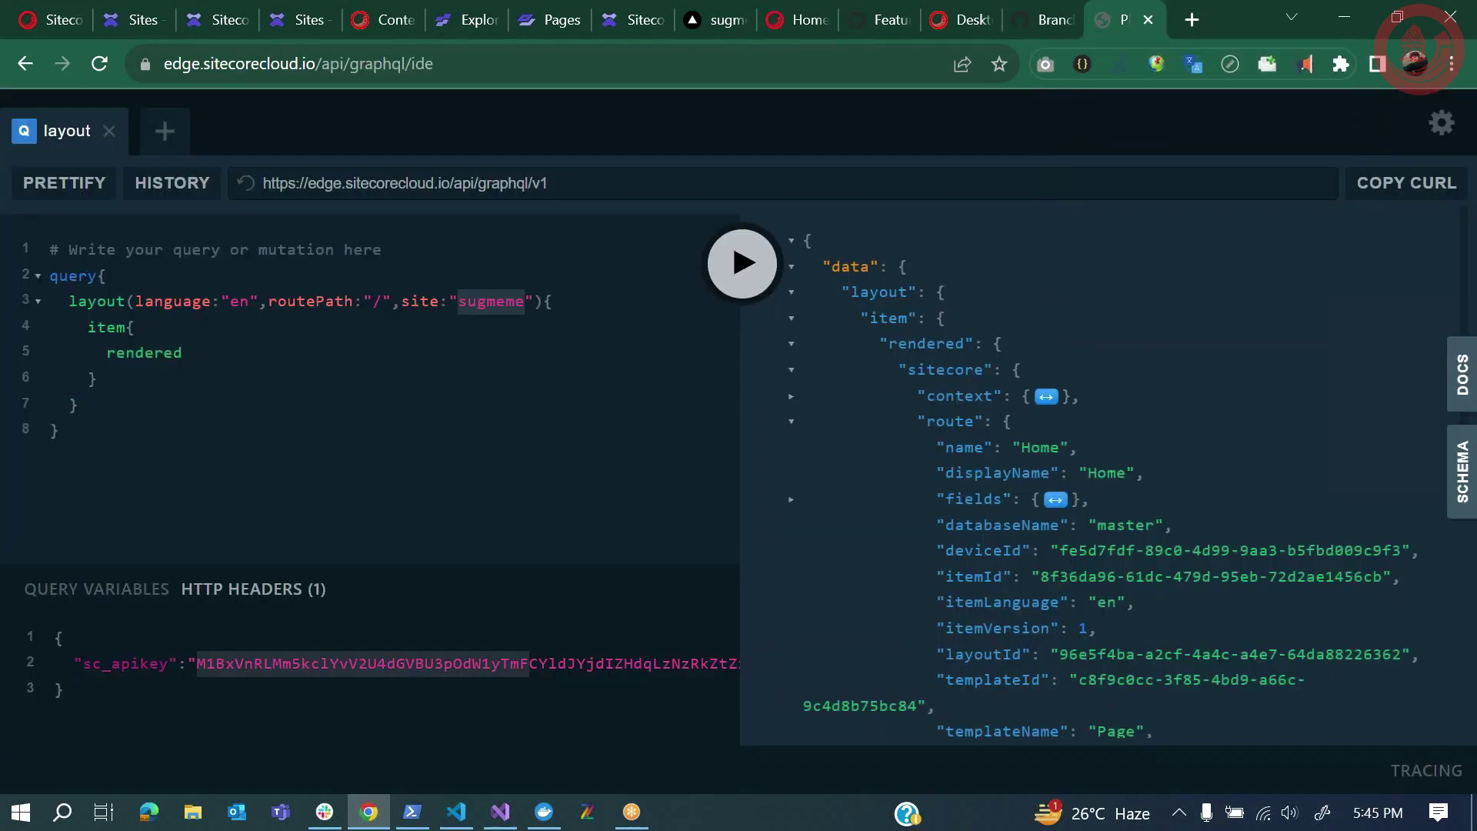